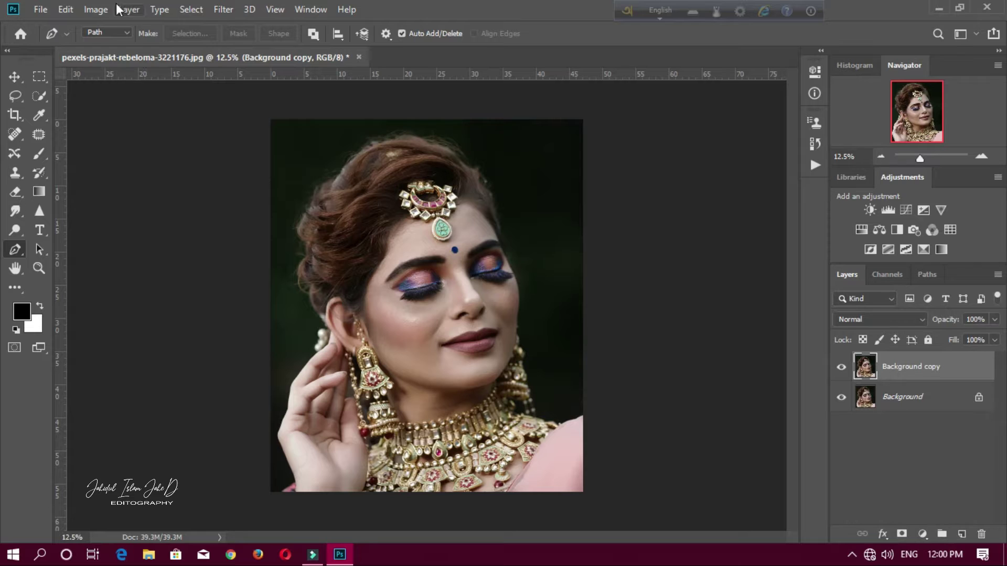
Apply Camera Raw Filter basics to the Background copy: Contrast +20, Highlights -14, Shadows +4, Whites -21, Blacks -18, Texture +4, Clarity +14.
{"action": "left_click", "coordinate": [125, 84]}
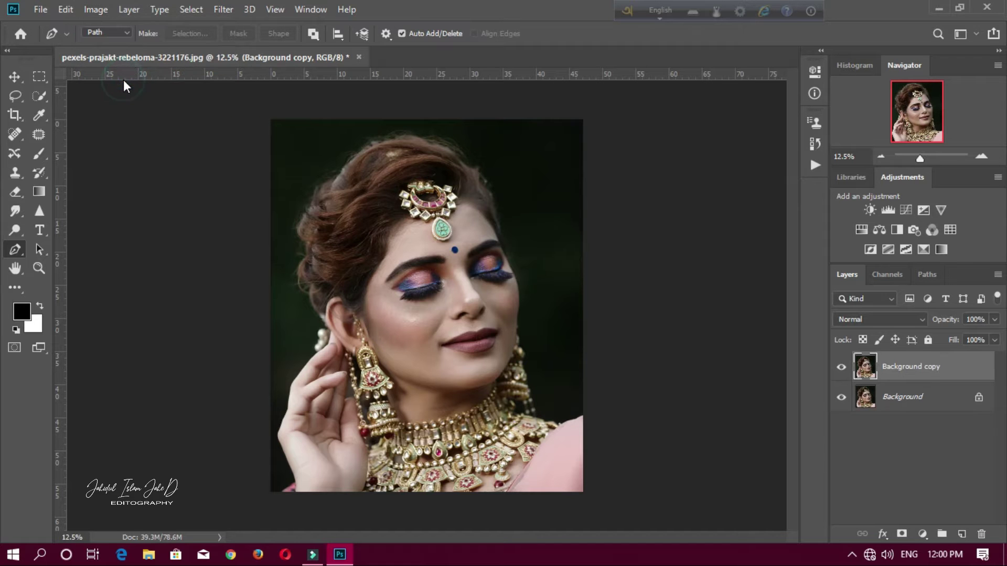
{"action": "left_click", "coordinate": [222, 9]}
{"action": "left_click", "coordinate": [249, 99]}
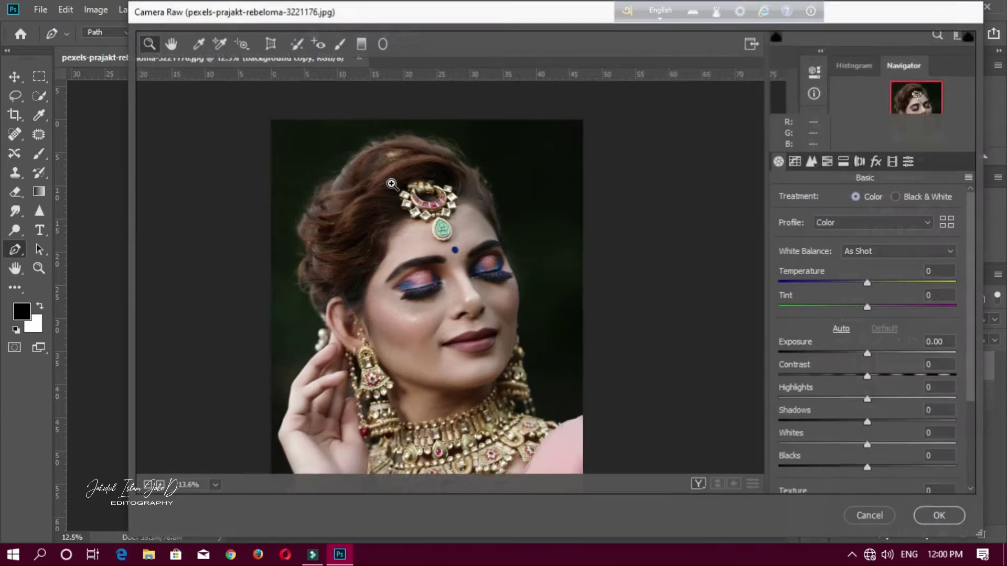
{"action": "left_click_drag", "start_coordinate": [867, 401], "coordinate": [852, 399]}
{"action": "left_click_drag", "start_coordinate": [867, 304], "coordinate": [851, 377]}
{"action": "left_click_drag", "start_coordinate": [866, 429], "coordinate": [876, 456]}
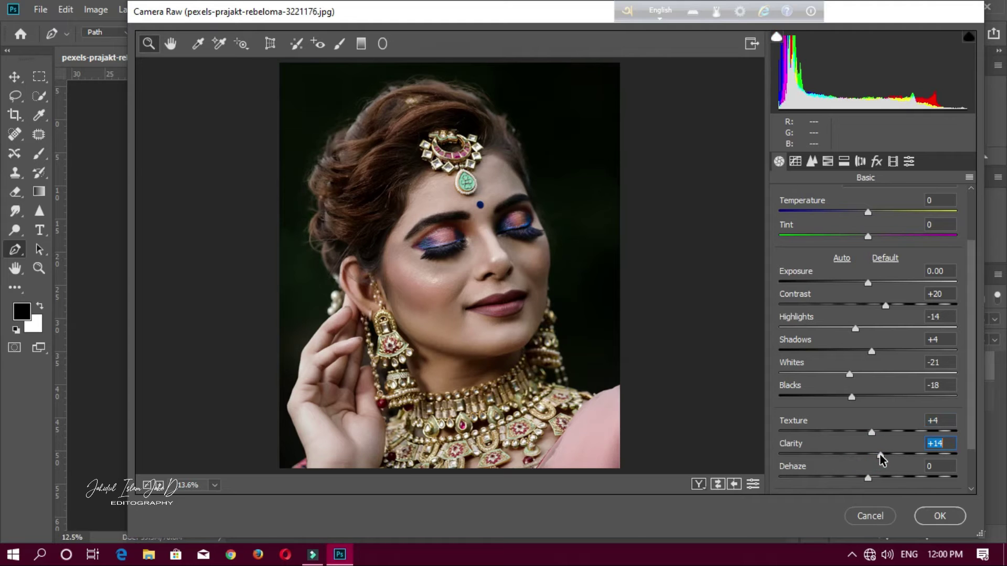
Refine the basic adjustments to Clarity +15, Dehaze +9, Whites -25 and Blacks -22, and apply the Camera Raw filter.
{"action": "scroll", "coordinate": [881, 454], "scroll_direction": "down", "scroll_amount": 2}
{"action": "left_click_drag", "start_coordinate": [868, 424], "coordinate": [875, 424]}
{"action": "key", "text": "Up"}
{"action": "key", "text": "Up"}
{"action": "left_click_drag", "start_coordinate": [851, 320], "coordinate": [849, 344]}
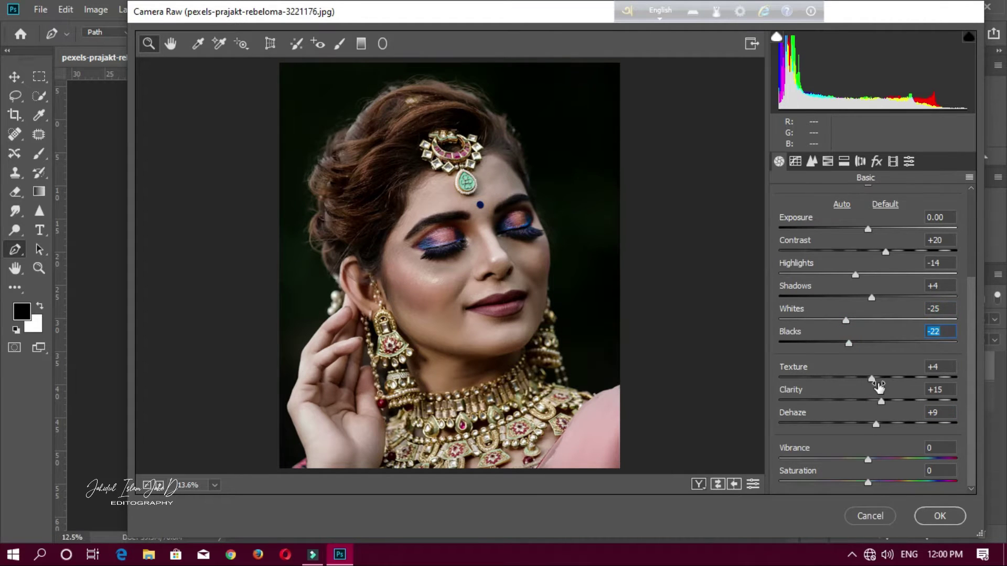
{"action": "scroll", "coordinate": [879, 386], "scroll_direction": "up", "scroll_amount": 3}
{"action": "left_click", "coordinate": [940, 516]}
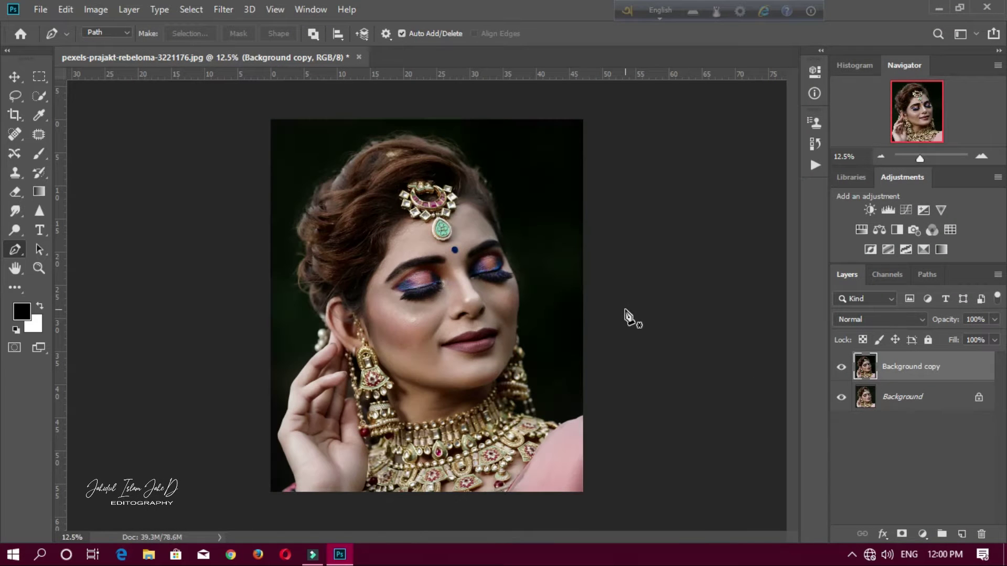
Compare the portrait before and after the adjustments by toggling the visibility of the Background copy layer.
{"action": "left_click", "coordinate": [842, 370]}
{"action": "left_click", "coordinate": [841, 370]}
{"action": "left_click", "coordinate": [841, 370]}
{"action": "left_click", "coordinate": [839, 370]}
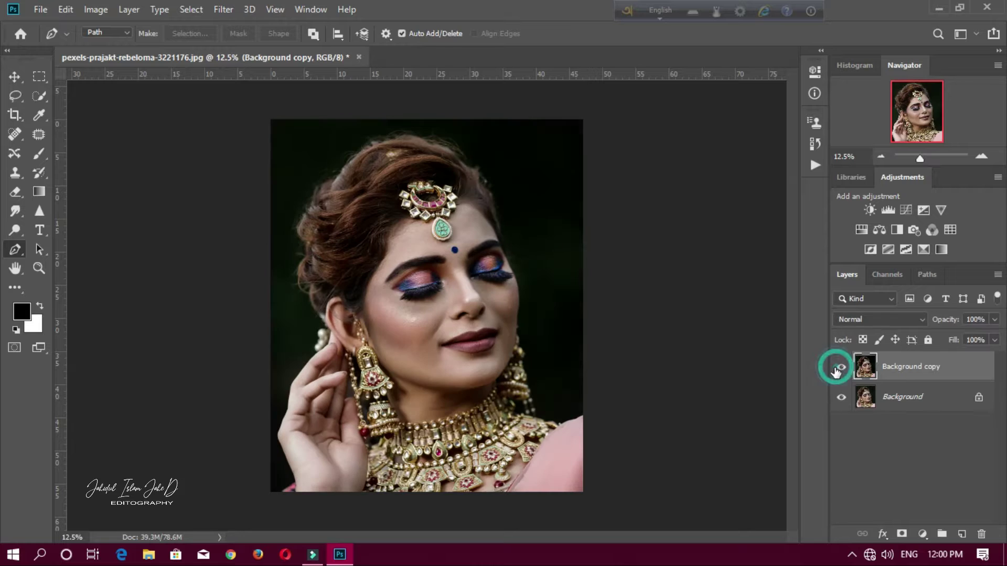
{"action": "left_click", "coordinate": [838, 370]}
{"action": "left_click", "coordinate": [838, 371]}
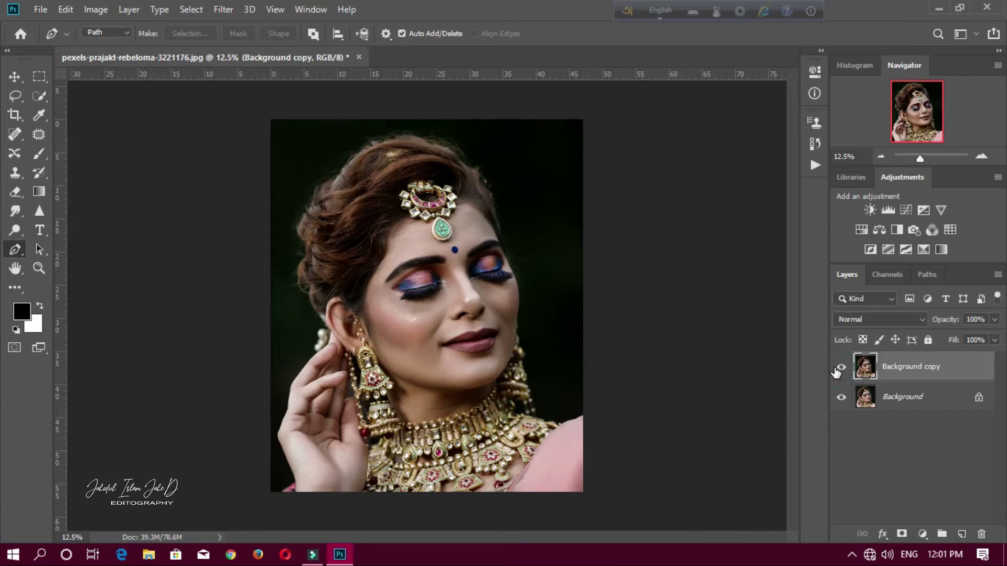
{"action": "left_click", "coordinate": [836, 371]}
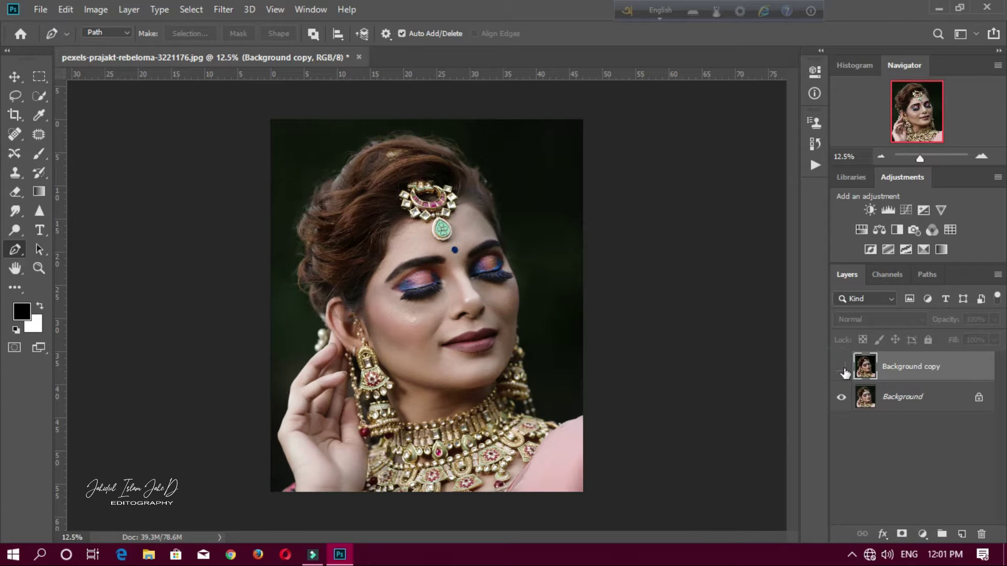
{"action": "left_click", "coordinate": [841, 370]}
Merge the visible layers and duplicate the resulting Background layer.
{"action": "right_click", "coordinate": [924, 370]}
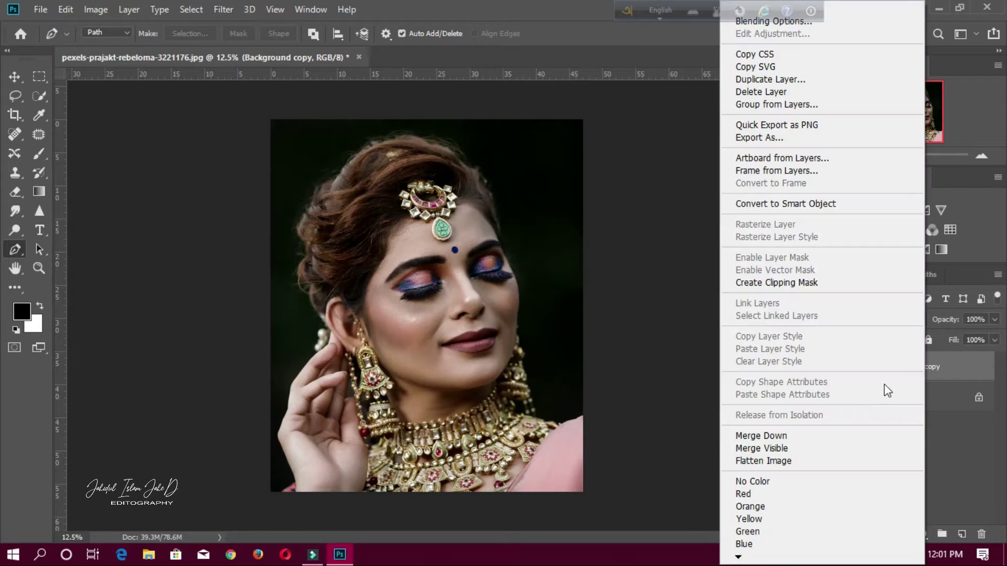
{"action": "left_click", "coordinate": [779, 449]}
{"action": "left_click_drag", "start_coordinate": [905, 370], "coordinate": [961, 534]}
Open the new copy in the Camera Raw Filter and set the HSL luminance of Reds to +12 and Oranges to +4.
{"action": "left_click", "coordinate": [222, 8]}
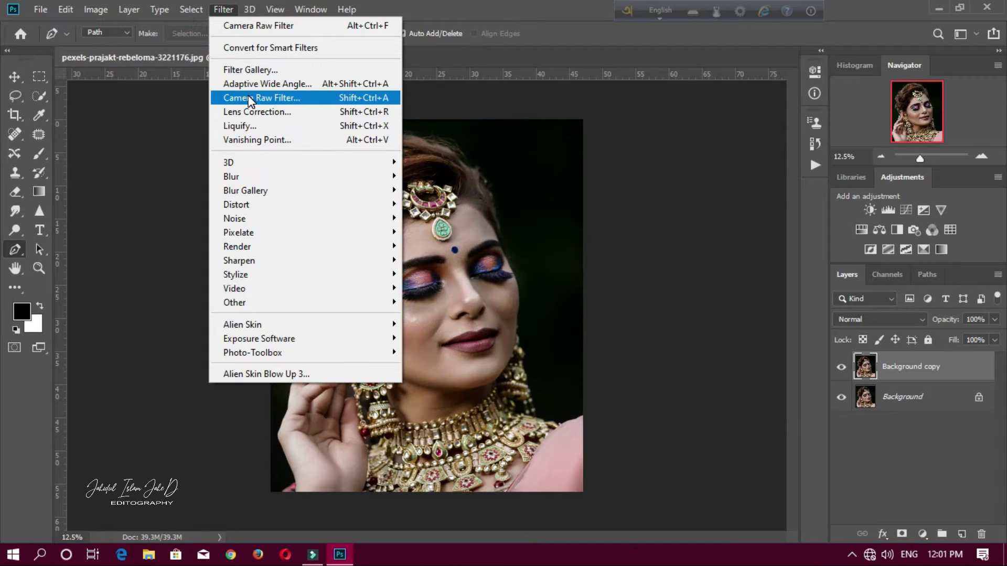
{"action": "left_click", "coordinate": [251, 98]}
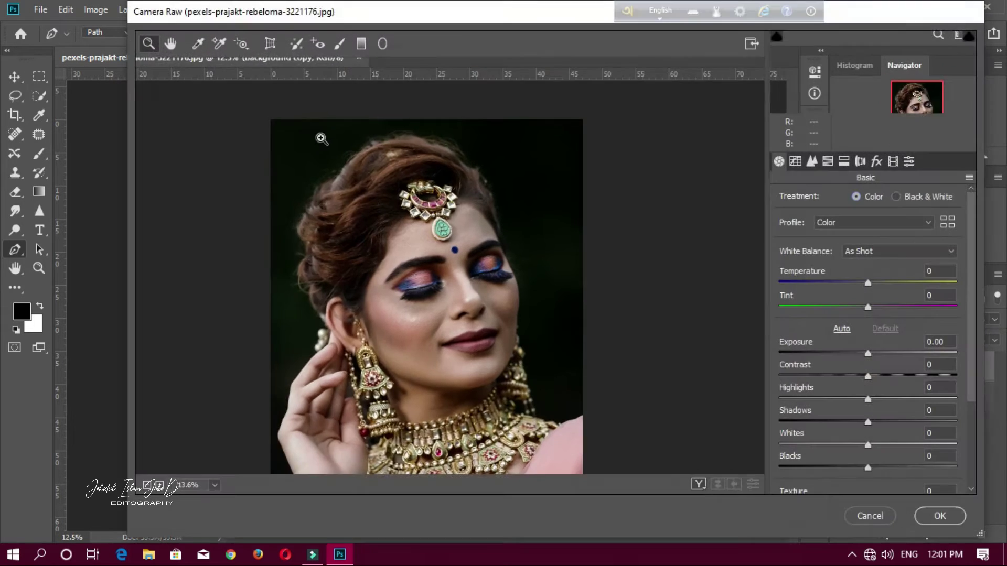
{"action": "left_click", "coordinate": [812, 161]}
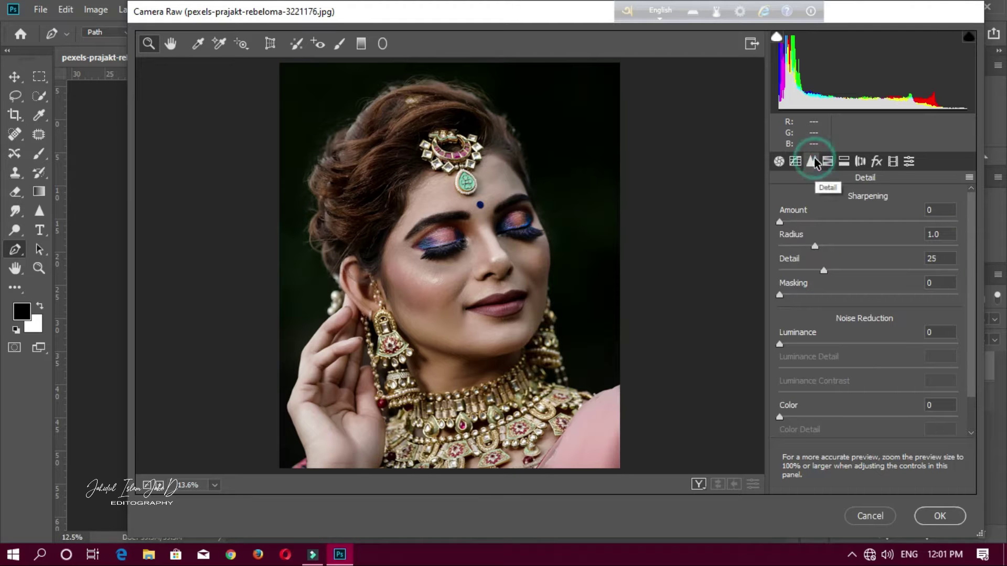
{"action": "left_click", "coordinate": [844, 161]}
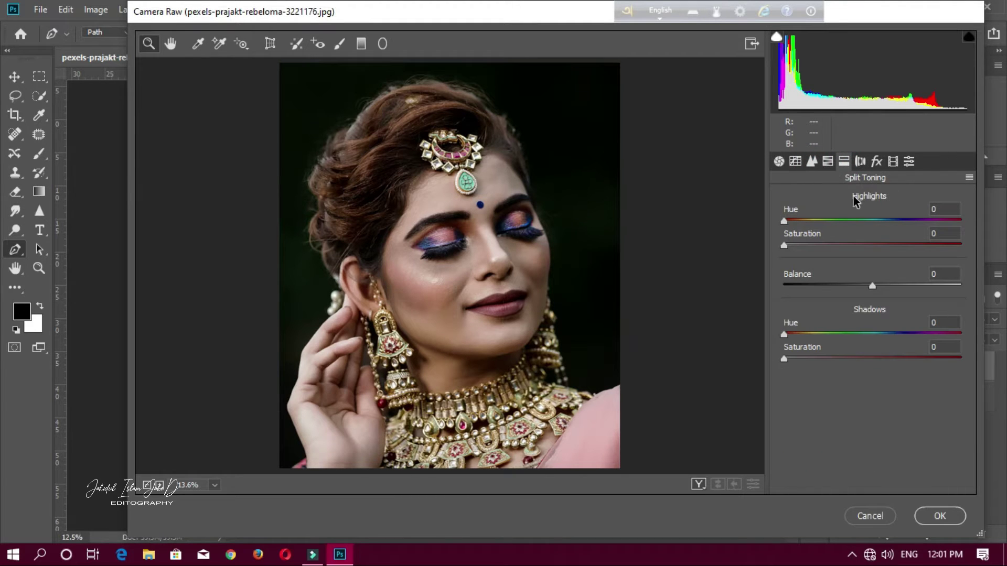
{"action": "left_click", "coordinate": [827, 161]}
{"action": "left_click", "coordinate": [900, 200]}
{"action": "left_click", "coordinate": [872, 279]}
{"action": "left_click_drag", "start_coordinate": [871, 280], "coordinate": [882, 257]}
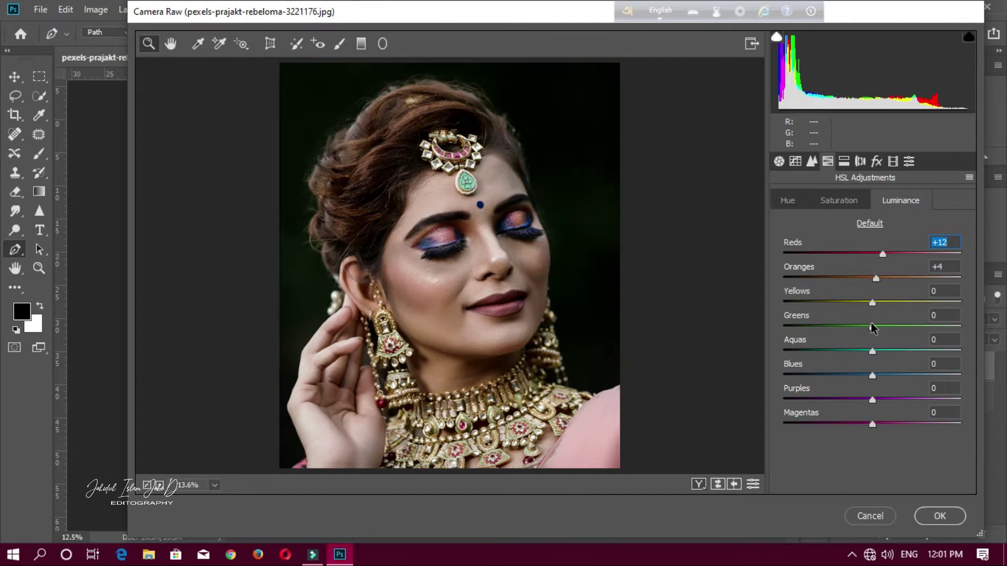
Set the HSL luminance of Greens to -18, Aquas to -23, Blues to -18, Purples to -7 and Magentas to +19.
{"action": "left_click_drag", "start_coordinate": [867, 375], "coordinate": [857, 327]}
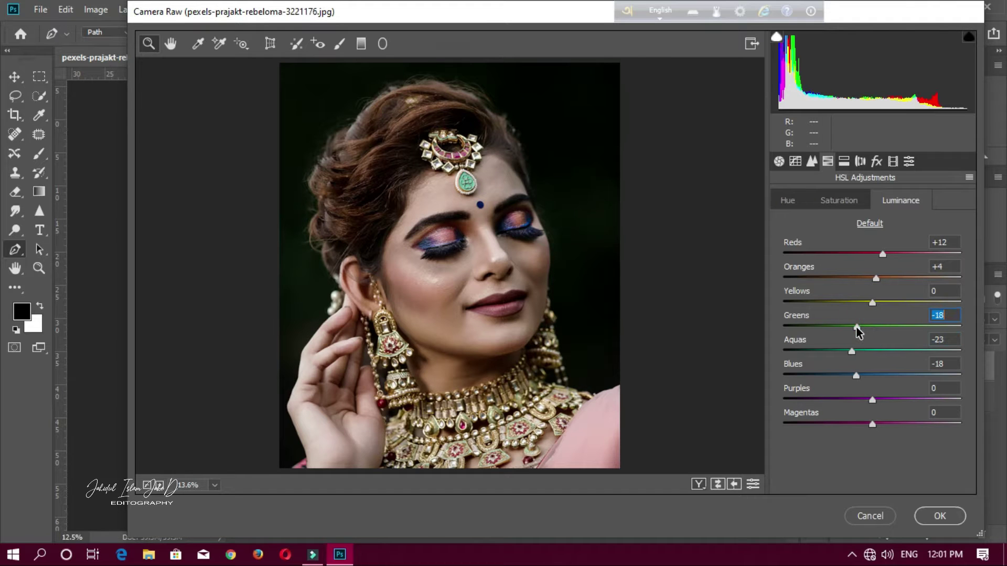
{"action": "left_click_drag", "start_coordinate": [870, 424], "coordinate": [842, 424]}
{"action": "left_click_drag", "start_coordinate": [847, 404], "coordinate": [888, 423]}
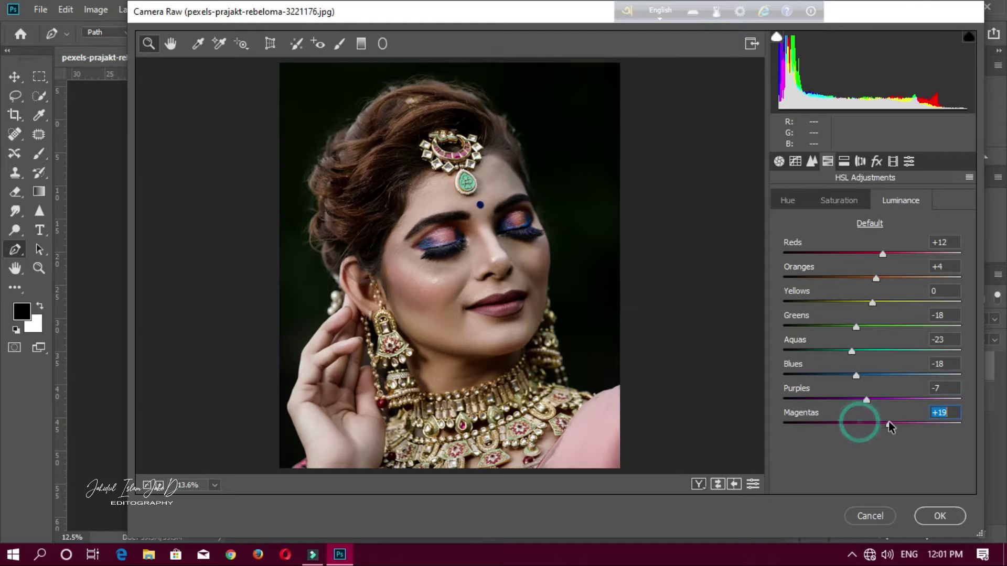
Set the HSL saturation of Reds to +32, Oranges to +10, Blues to +22, Purples to +18 and Magentas to +11.
{"action": "left_click", "coordinate": [836, 200]}
{"action": "left_click_drag", "start_coordinate": [872, 278], "coordinate": [881, 276]}
{"action": "left_click_drag", "start_coordinate": [874, 375], "coordinate": [891, 374]}
{"action": "left_click_drag", "start_coordinate": [895, 253], "coordinate": [900, 253]}
{"action": "left_click_drag", "start_coordinate": [875, 423], "coordinate": [888, 399]}
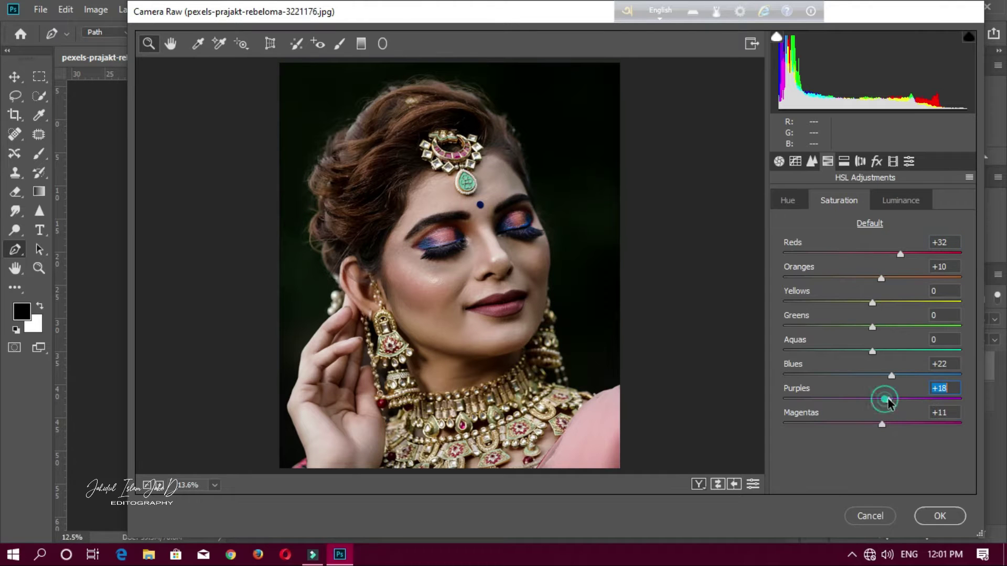
Apply split toning with highlights at hue 39 and saturation 8, and shadows at hue 306 and saturation 7.
{"action": "left_click", "coordinate": [843, 161]}
{"action": "left_click_drag", "start_coordinate": [797, 220], "coordinate": [797, 245]}
{"action": "left_click_drag", "start_coordinate": [836, 332], "coordinate": [934, 369]}
{"action": "left_click_drag", "start_coordinate": [791, 356], "coordinate": [795, 363]}
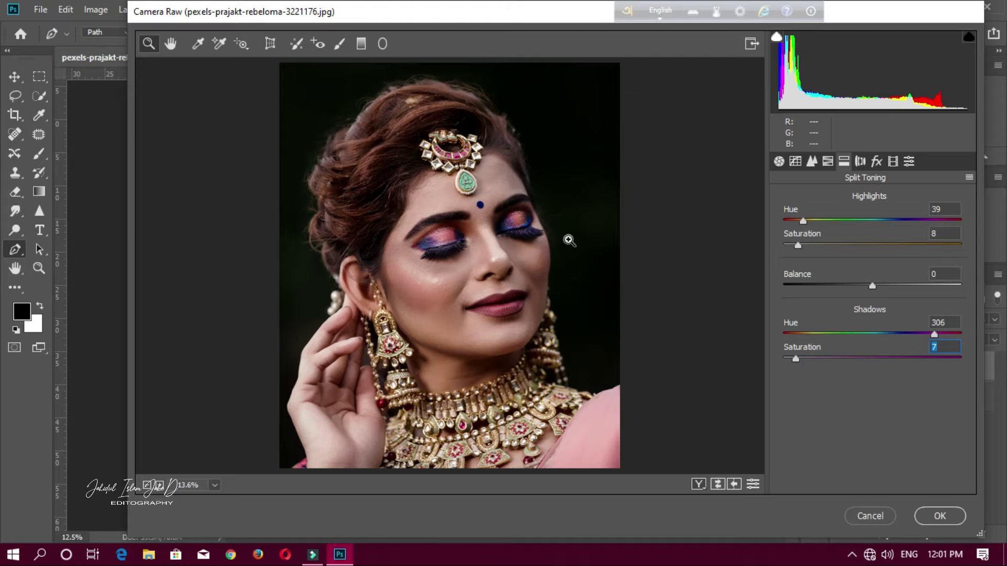
{"action": "left_click", "coordinate": [941, 516]}
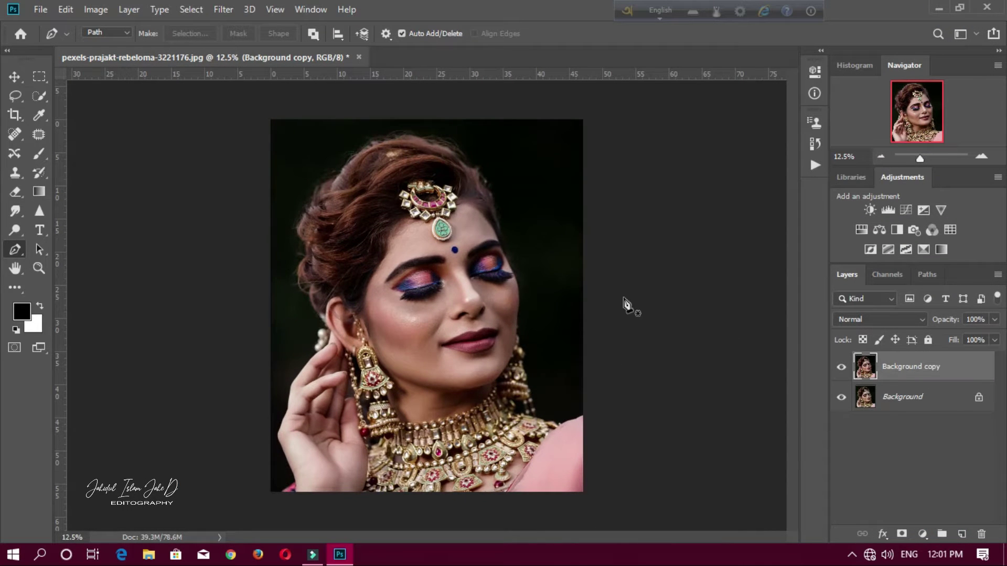
Compare the color-graded copy with the layer beneath it and merge the visible layers.
{"action": "left_click", "coordinate": [842, 367]}
{"action": "left_click", "coordinate": [841, 367]}
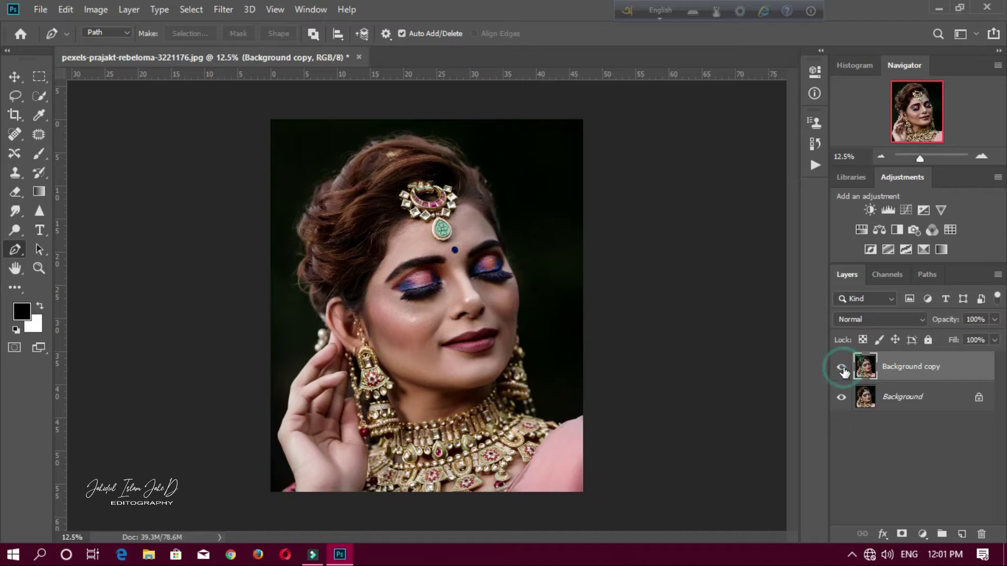
{"action": "right_click", "coordinate": [948, 370]}
{"action": "left_click", "coordinate": [807, 449]}
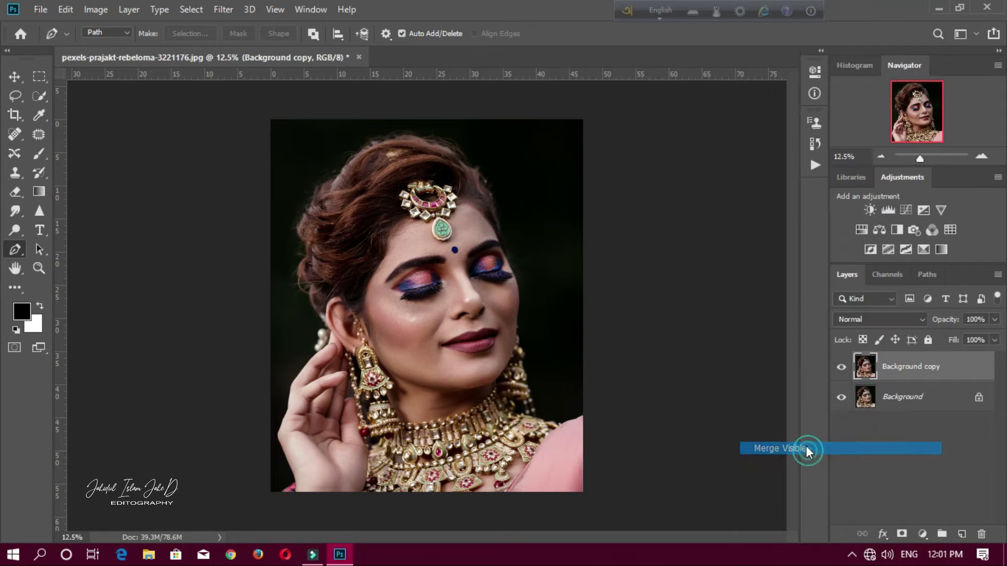
Open the merged portrait in the Camera Raw Filter and set the HSL luminance of Oranges to +3.
{"action": "left_click", "coordinate": [233, 11]}
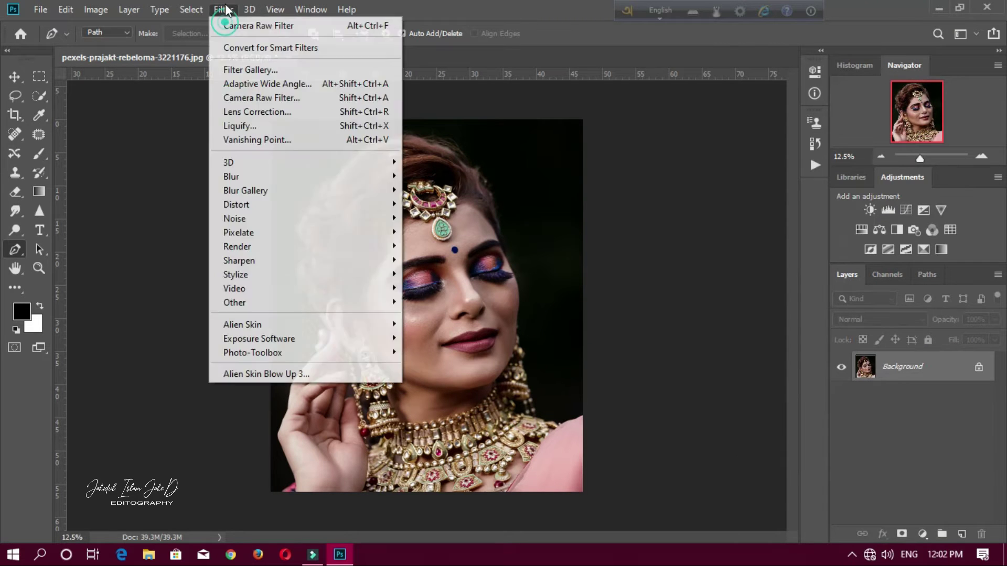
{"action": "left_click", "coordinate": [320, 156]}
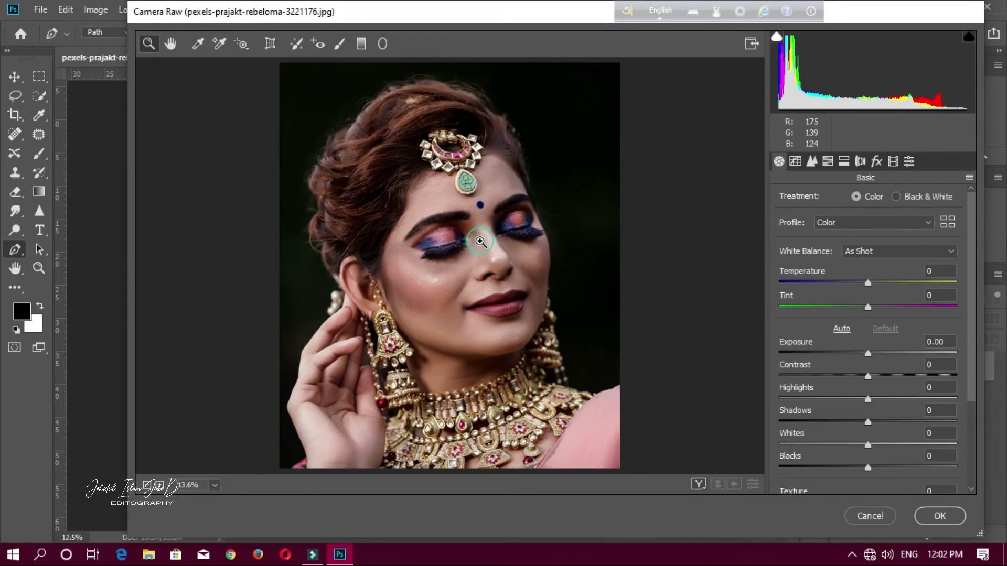
{"action": "left_click", "coordinate": [481, 242]}
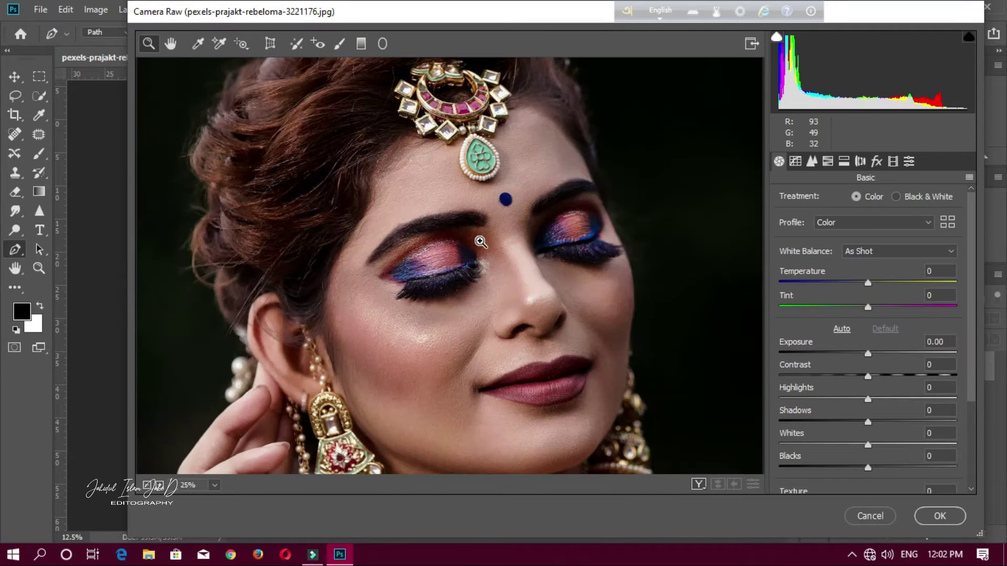
{"action": "scroll", "coordinate": [480, 242], "scroll_direction": "down", "scroll_amount": 1}
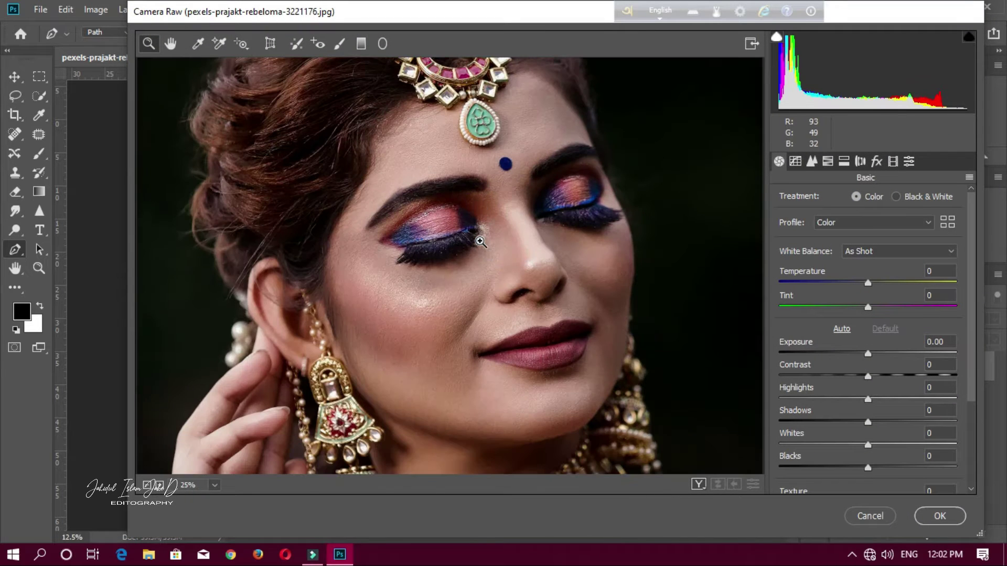
{"action": "left_click", "coordinate": [828, 161]}
{"action": "left_click", "coordinate": [898, 201]}
{"action": "left_click", "coordinate": [872, 276]}
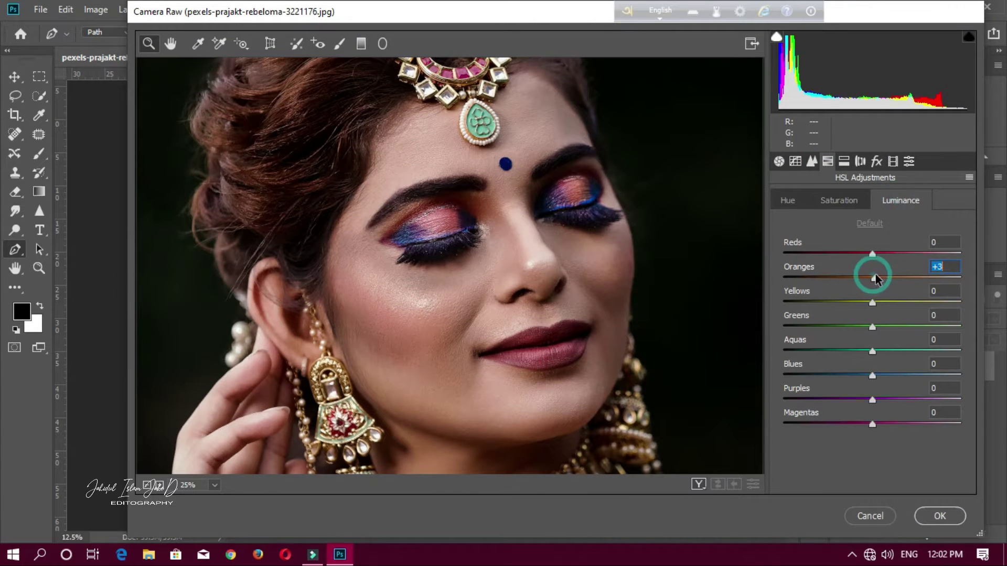
Set the HSL hue of Reds to +7 and Oranges to -1 to adjust the skin tone.
{"action": "left_click", "coordinate": [841, 203]}
{"action": "left_click", "coordinate": [802, 201]}
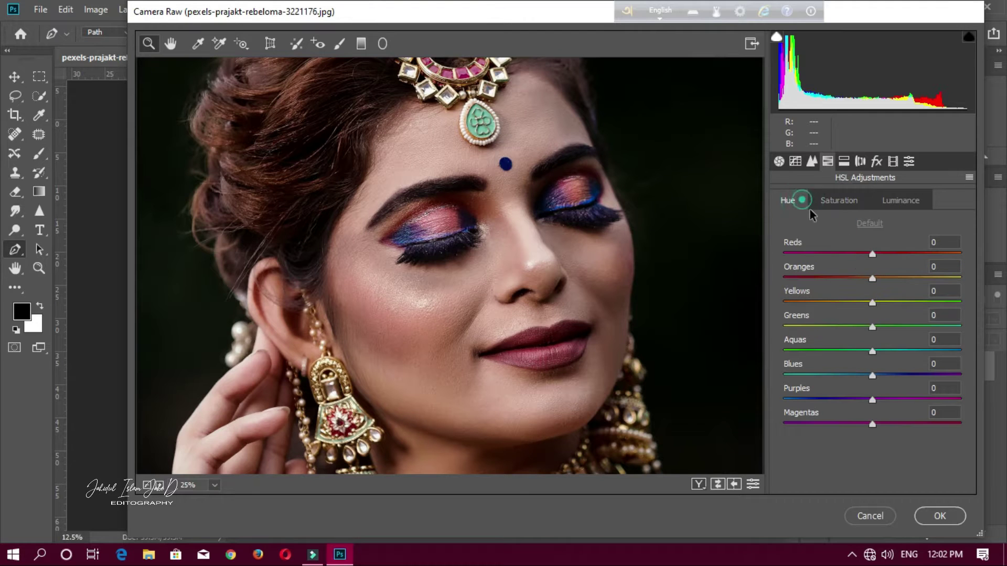
{"action": "left_click_drag", "start_coordinate": [872, 253], "coordinate": [865, 281]}
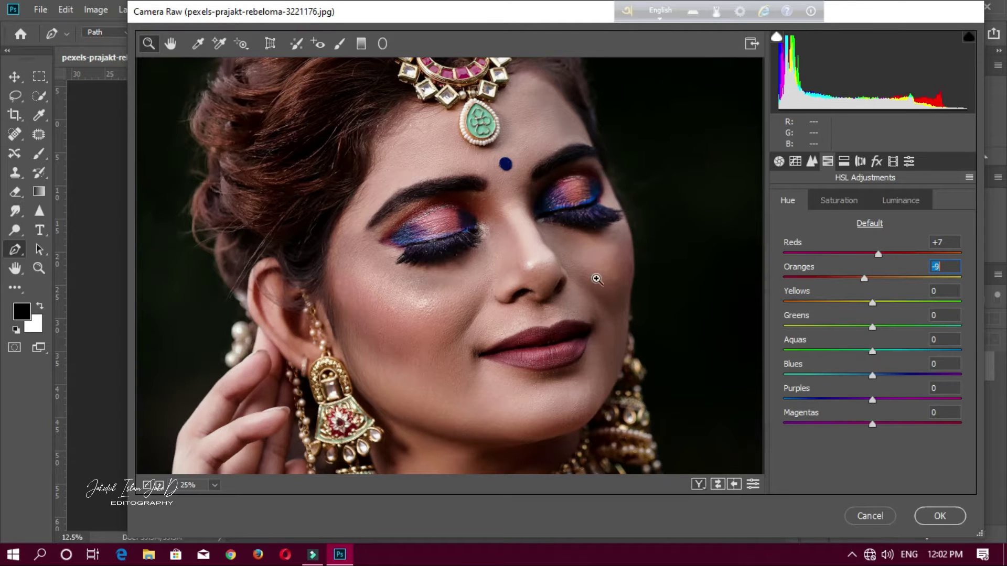
{"action": "left_click", "coordinate": [556, 276], "text": "alt"}
{"action": "left_click_drag", "start_coordinate": [865, 278], "coordinate": [872, 278]}
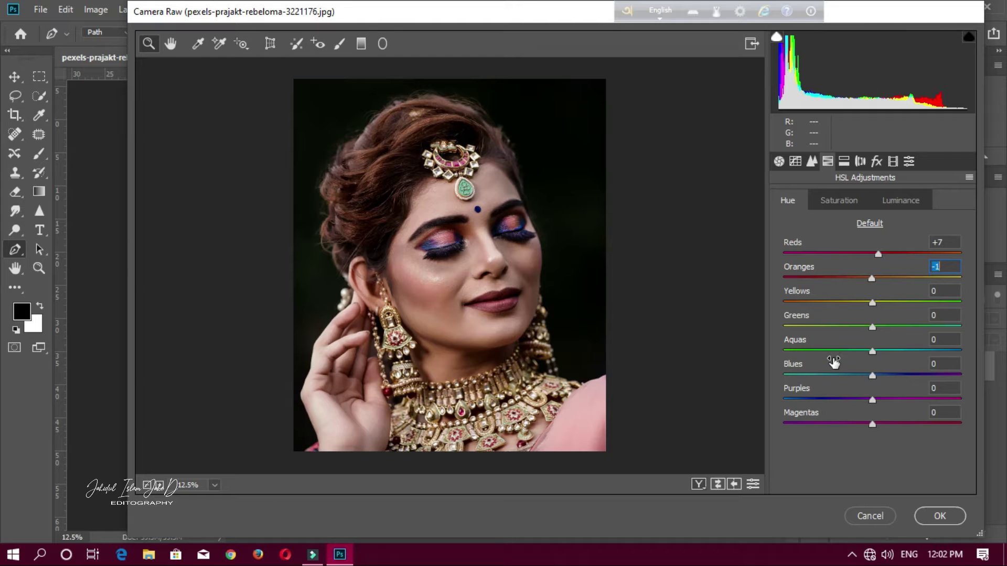
Set the sharpening amount to 26 and apply the Camera Raw adjustments to the portrait.
{"action": "left_click", "coordinate": [811, 161]}
{"action": "left_click_drag", "start_coordinate": [798, 220], "coordinate": [810, 224]}
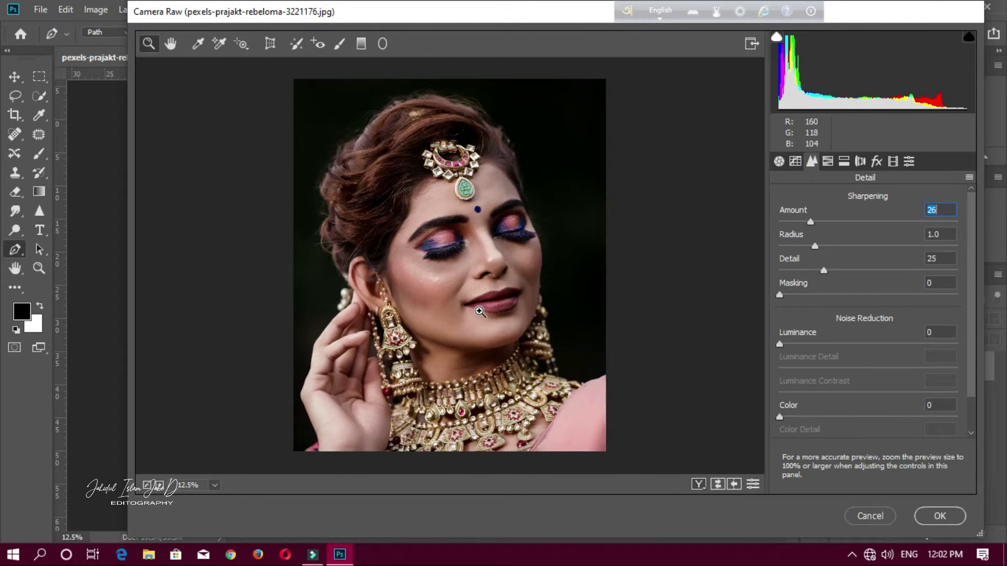
{"action": "left_click", "coordinate": [480, 312]}
{"action": "left_click", "coordinate": [939, 515]}
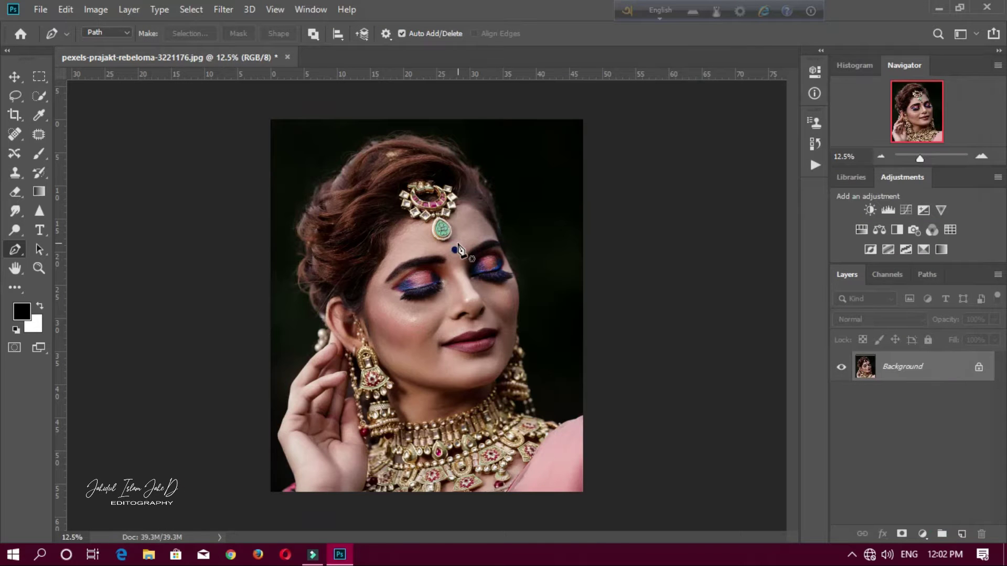
Darken the shadows in the hair beside the forehead ornament with the Burn tool, then reduce the brush size to 300.
{"action": "scroll", "coordinate": [458, 250], "scroll_direction": "up", "scroll_amount": 2}
{"action": "scroll", "coordinate": [464, 272], "scroll_direction": "down", "scroll_amount": 5}
{"action": "scroll", "coordinate": [464, 272], "scroll_direction": "up", "scroll_amount": 1}
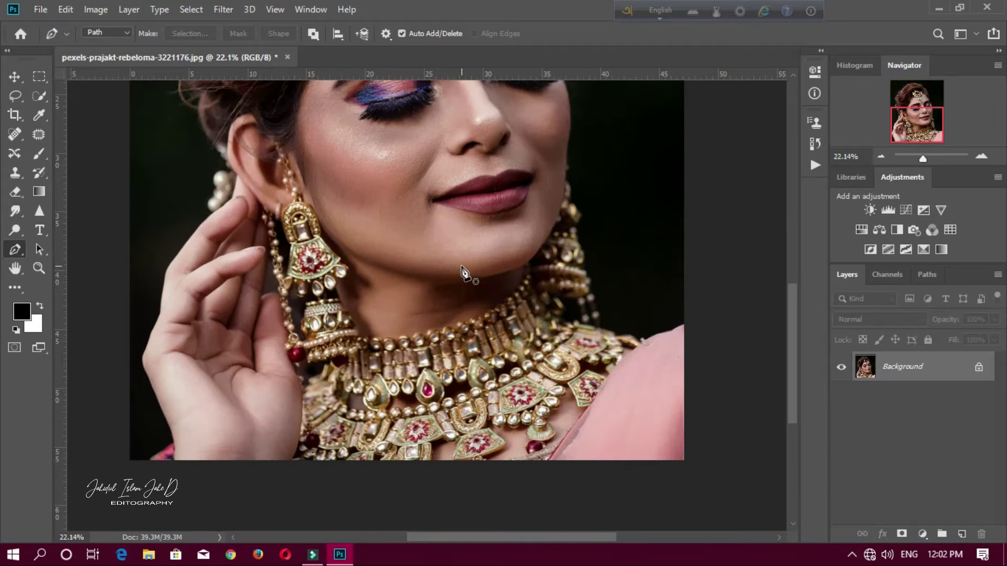
{"action": "left_click", "coordinate": [15, 210]}
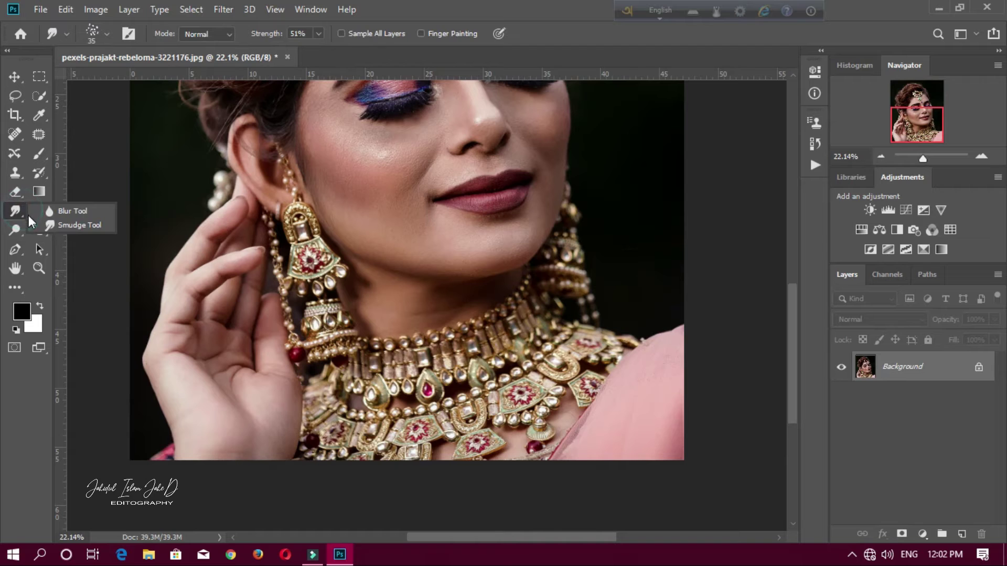
{"action": "left_click", "coordinate": [15, 229]}
{"action": "right_click", "coordinate": [12, 231]}
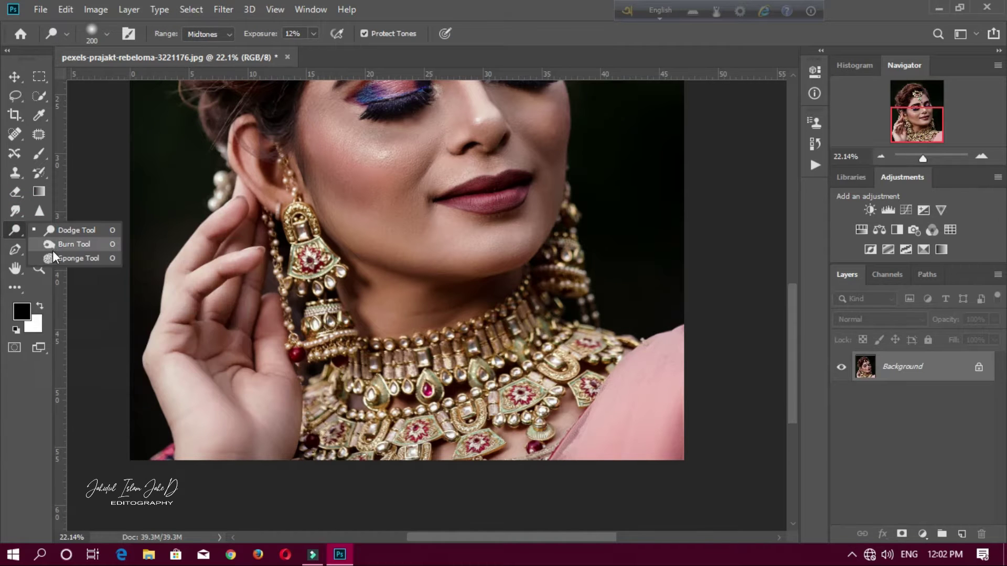
{"action": "left_click", "coordinate": [55, 250]}
{"action": "scroll", "coordinate": [521, 355], "scroll_direction": "down", "scroll_amount": 2}
{"action": "scroll", "coordinate": [577, 320], "scroll_direction": "down", "scroll_amount": 1}
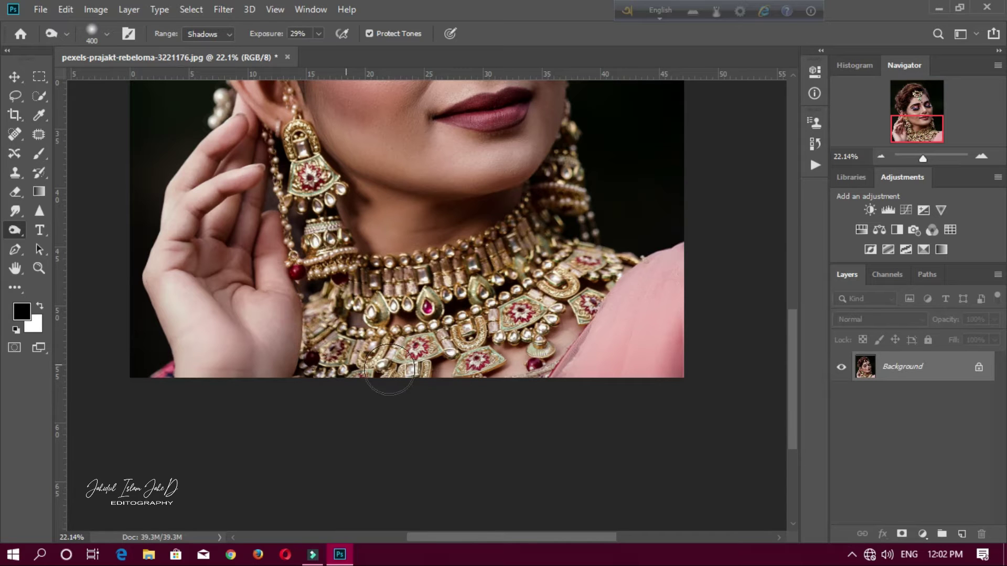
{"action": "scroll", "coordinate": [366, 355], "scroll_direction": "up", "scroll_amount": 4}
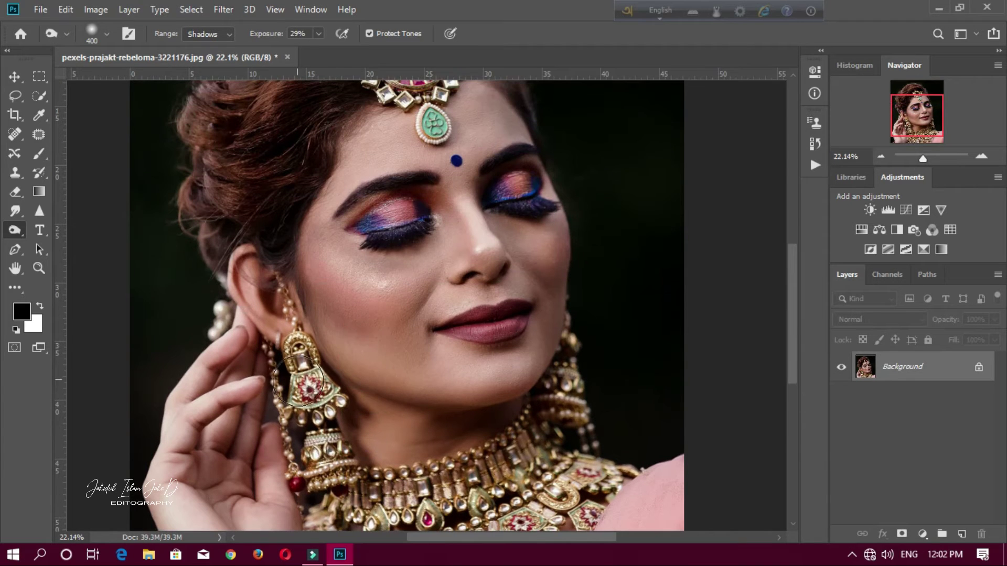
{"action": "scroll", "coordinate": [328, 361], "scroll_direction": "up", "scroll_amount": 2}
{"action": "scroll", "coordinate": [323, 210], "scroll_direction": "up", "scroll_amount": 1}
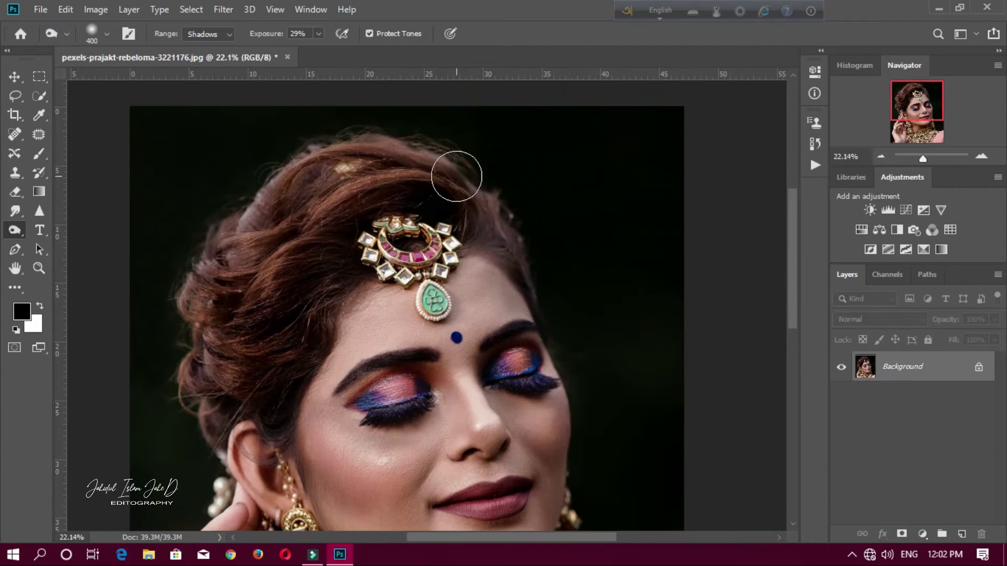
{"action": "scroll", "coordinate": [456, 171], "scroll_direction": "down", "scroll_amount": 1}
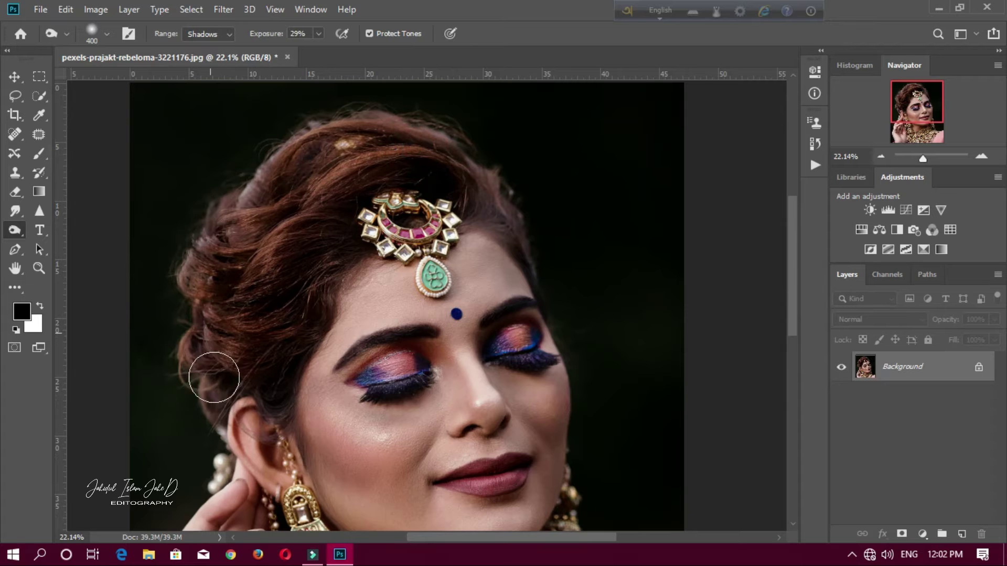
{"action": "scroll", "coordinate": [344, 152], "scroll_direction": "down", "scroll_amount": 2}
{"action": "scroll", "coordinate": [346, 158], "scroll_direction": "down", "scroll_amount": 1}
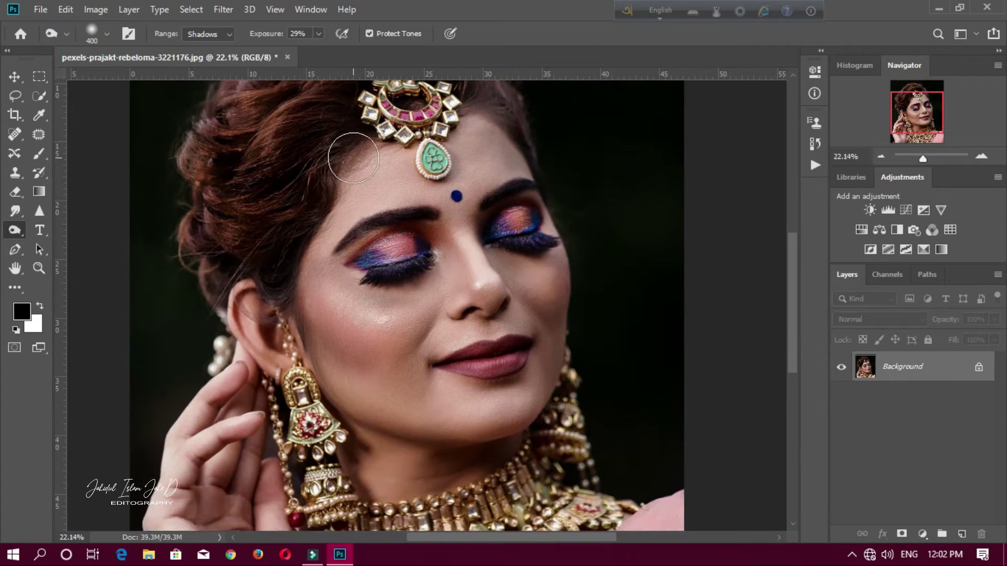
{"action": "scroll", "coordinate": [349, 157], "scroll_direction": "up", "scroll_amount": 1}
{"action": "left_click_drag", "start_coordinate": [481, 142], "coordinate": [497, 156]}
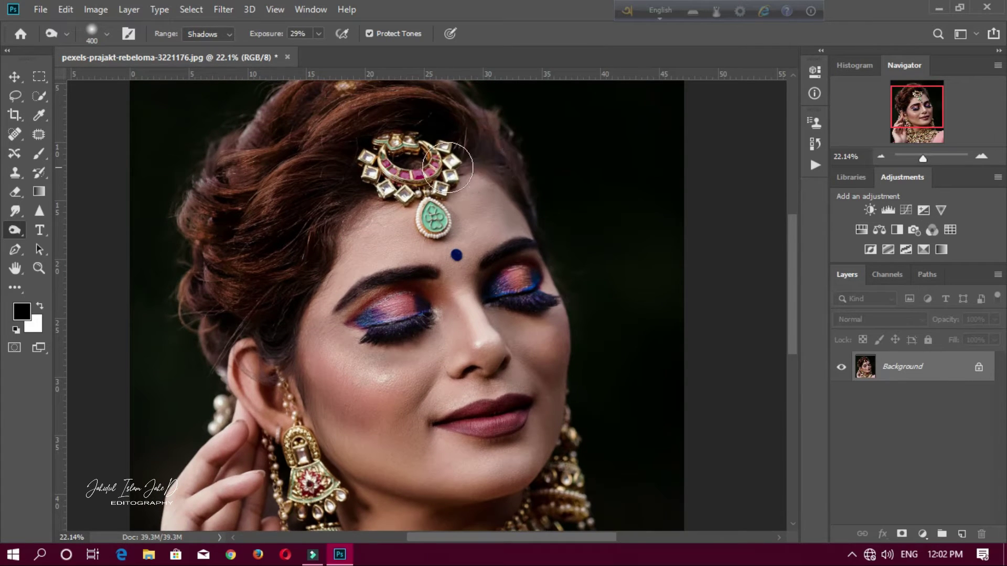
{"action": "scroll", "coordinate": [434, 162], "scroll_direction": "down", "scroll_amount": 3}
{"action": "scroll", "coordinate": [381, 368], "scroll_direction": "up", "scroll_amount": 2}
{"action": "key", "text": "bracketleft"}
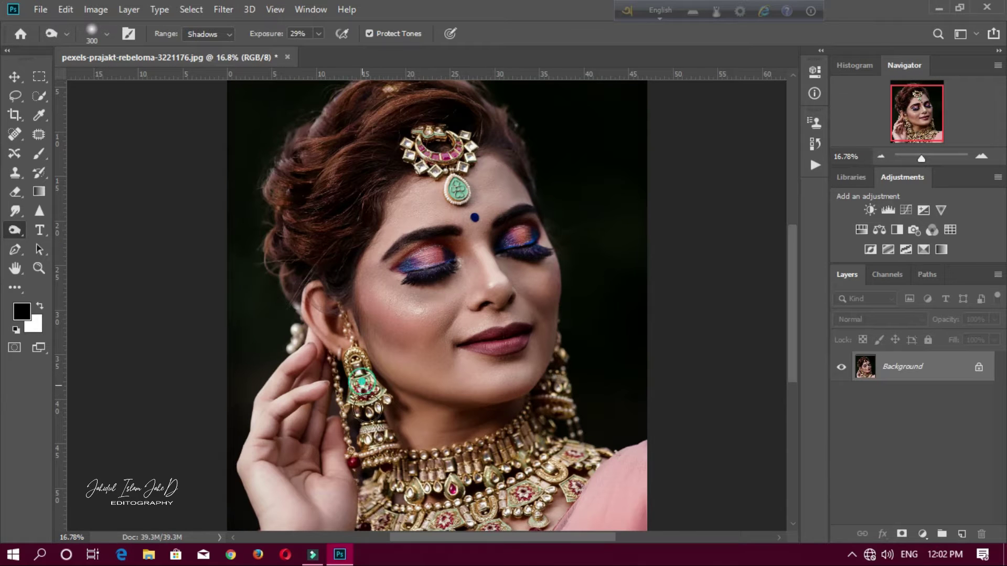
Duplicate the burned Background layer of the portrait.
{"action": "scroll", "coordinate": [381, 448], "scroll_direction": "down", "scroll_amount": 2}
{"action": "scroll", "coordinate": [425, 354], "scroll_direction": "down", "scroll_amount": 1}
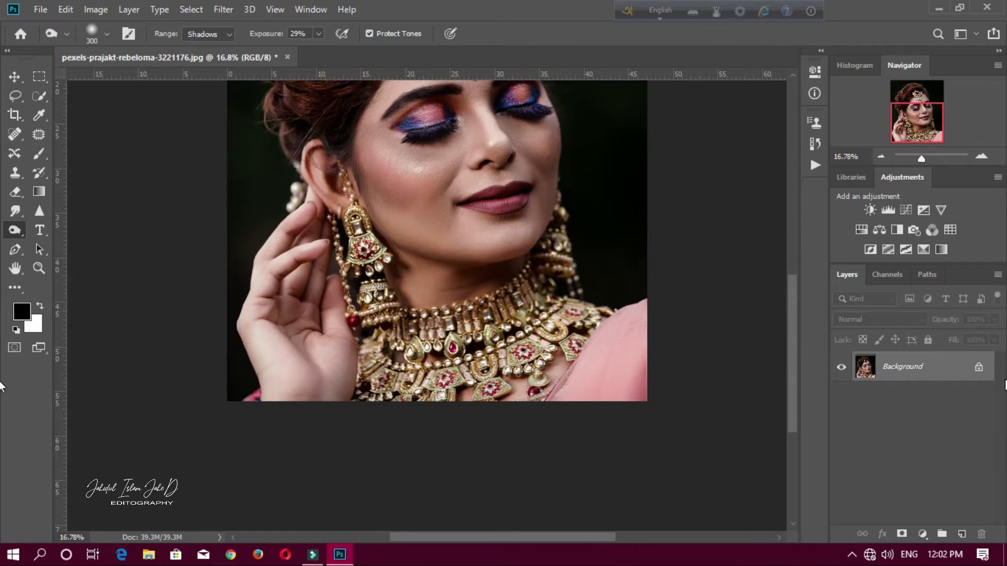
{"action": "left_click_drag", "start_coordinate": [946, 377], "coordinate": [962, 534]}
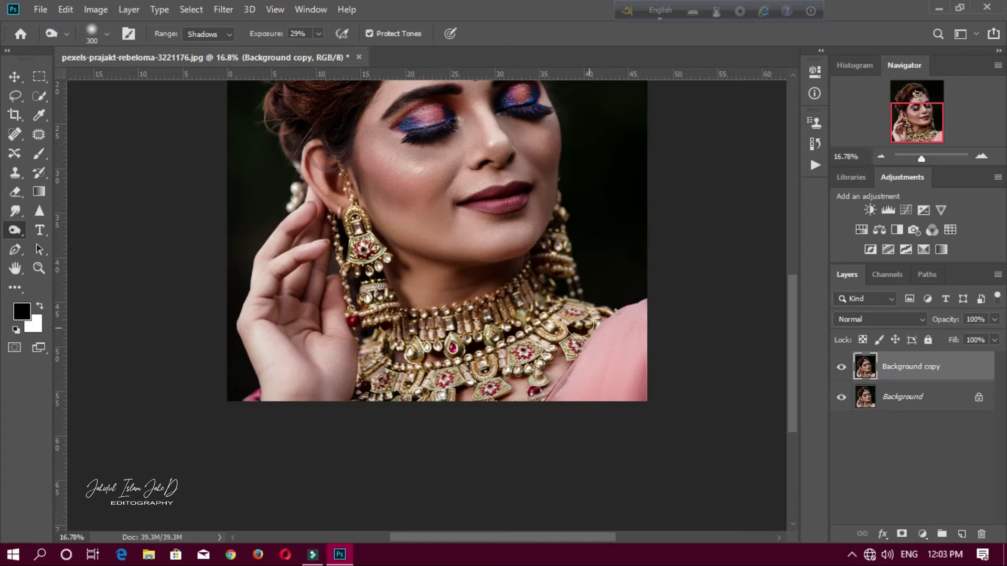
{"action": "scroll", "coordinate": [516, 294], "scroll_direction": "down", "scroll_amount": 2}
{"action": "scroll", "coordinate": [516, 293], "scroll_direction": "up", "scroll_amount": 2}
{"action": "scroll", "coordinate": [516, 294], "scroll_direction": "down", "scroll_amount": 1}
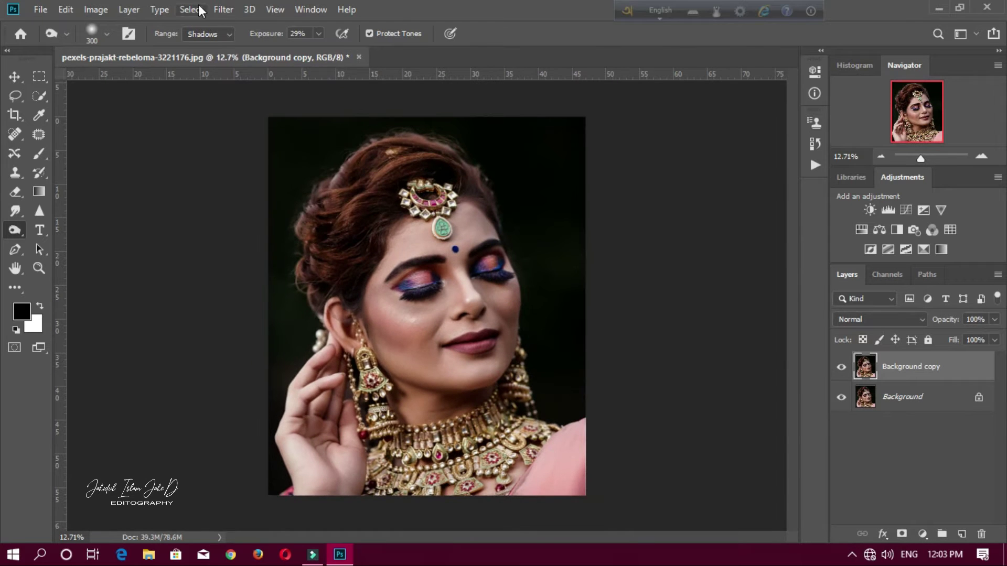
Open the duplicated layer in the Camera Raw Filter and set Contrast to +3.
{"action": "left_click", "coordinate": [223, 9]}
{"action": "left_click", "coordinate": [247, 97]}
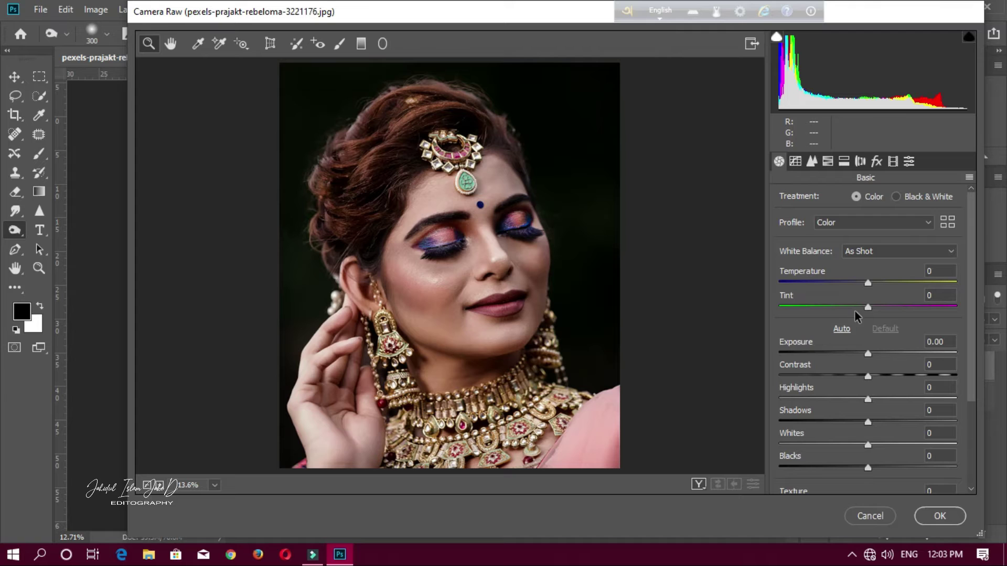
{"action": "left_click_drag", "start_coordinate": [867, 376], "coordinate": [870, 379]}
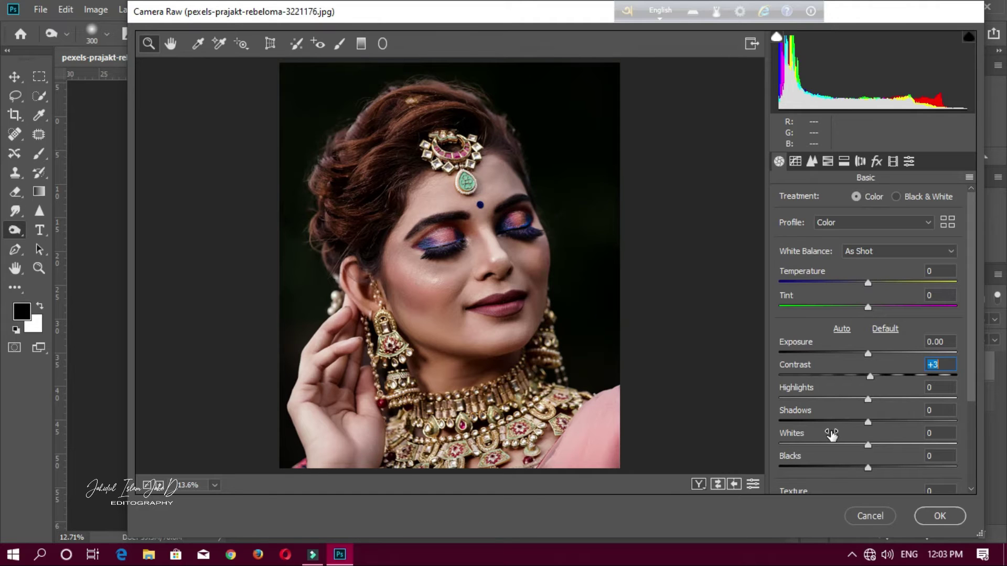
Set the HSL saturation of Reds to +2.
{"action": "left_click", "coordinate": [842, 160]}
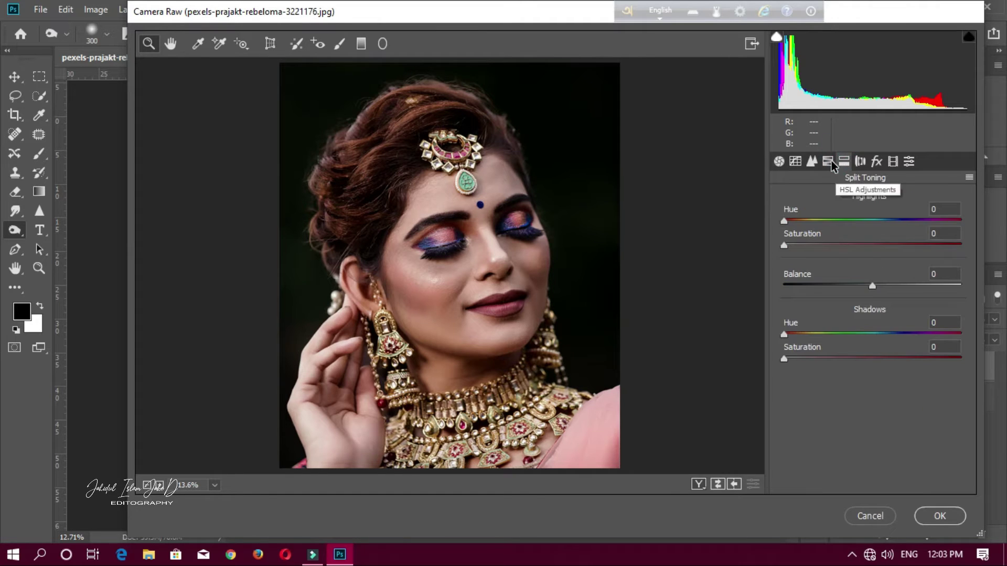
{"action": "left_click", "coordinate": [828, 161]}
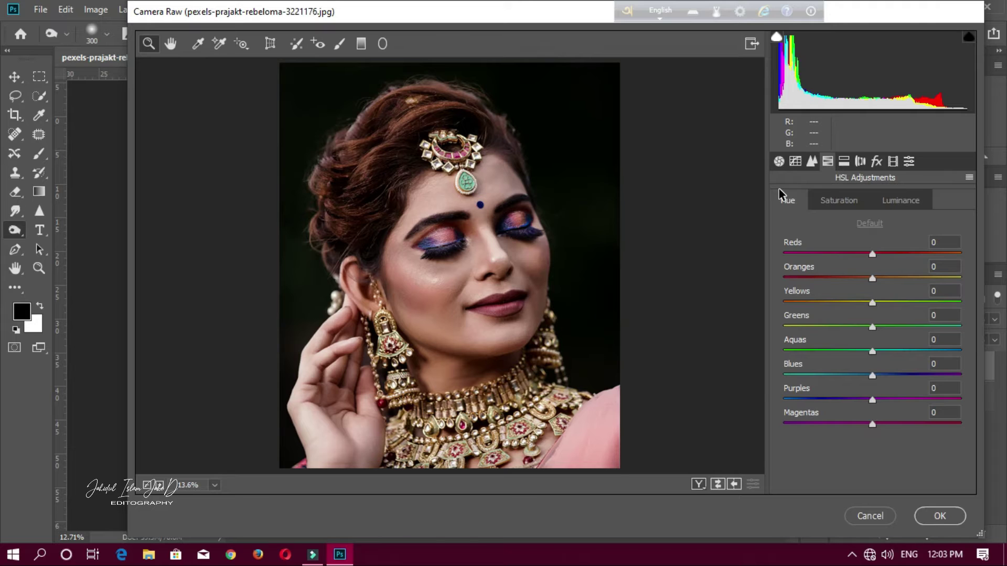
{"action": "left_click", "coordinate": [846, 202]}
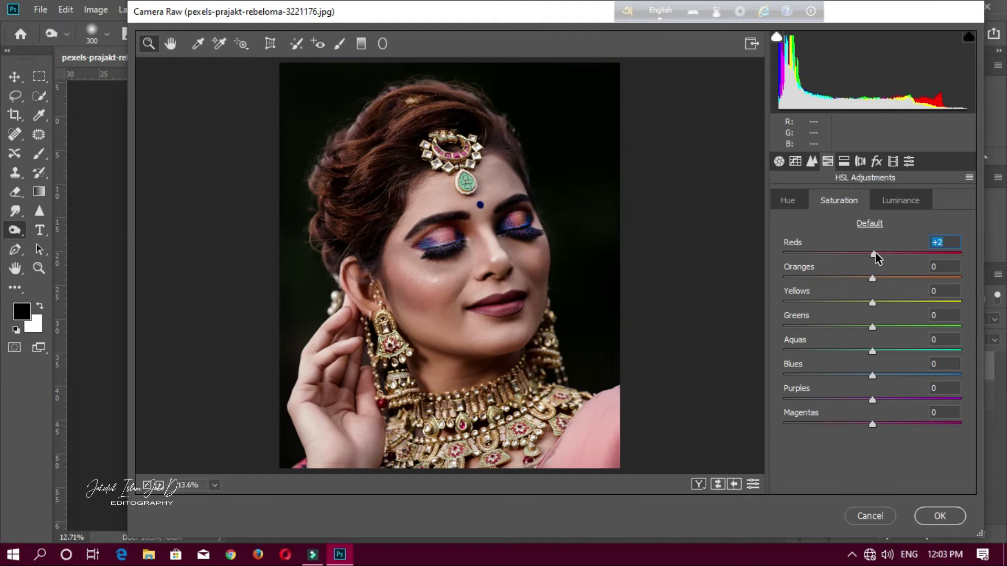
{"action": "left_click", "coordinate": [883, 201]}
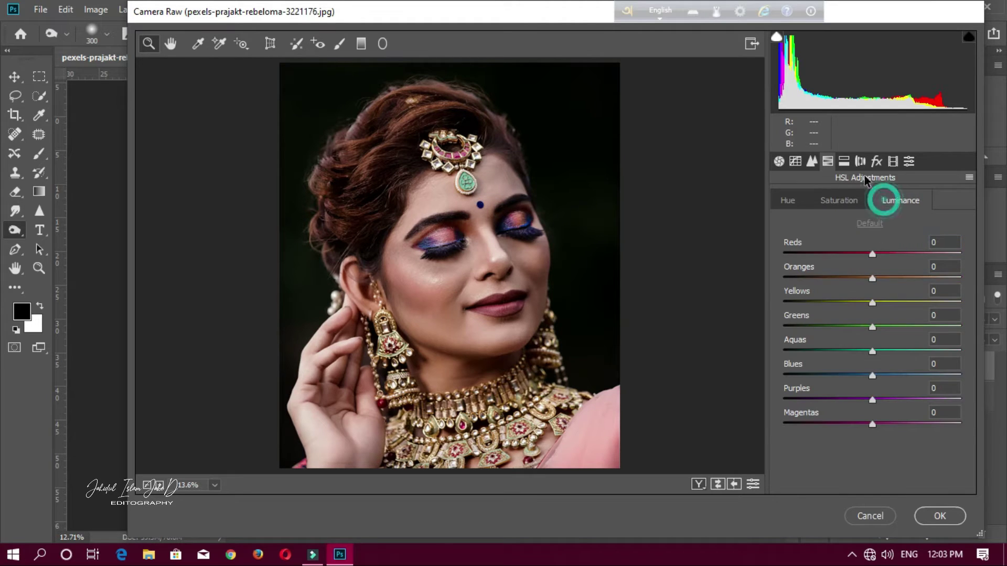
Split-tone the portrait with highlights at hue 164 and saturation 3, and shadows at hue 266 and saturation 6.
{"action": "left_click", "coordinate": [843, 161]}
{"action": "left_click_drag", "start_coordinate": [816, 221], "coordinate": [865, 221]}
{"action": "left_click", "coordinate": [786, 245]}
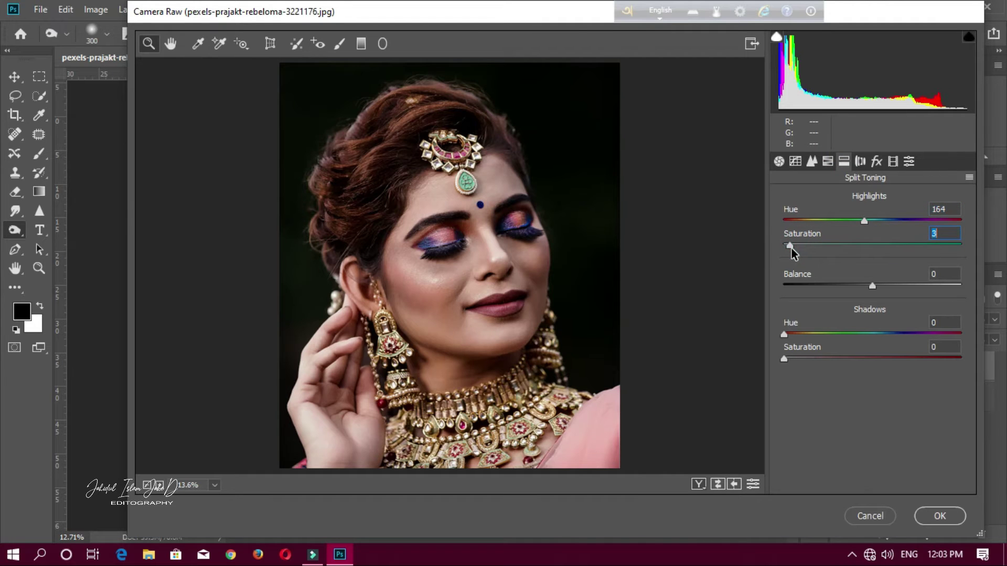
{"action": "left_click_drag", "start_coordinate": [875, 334], "coordinate": [916, 351]}
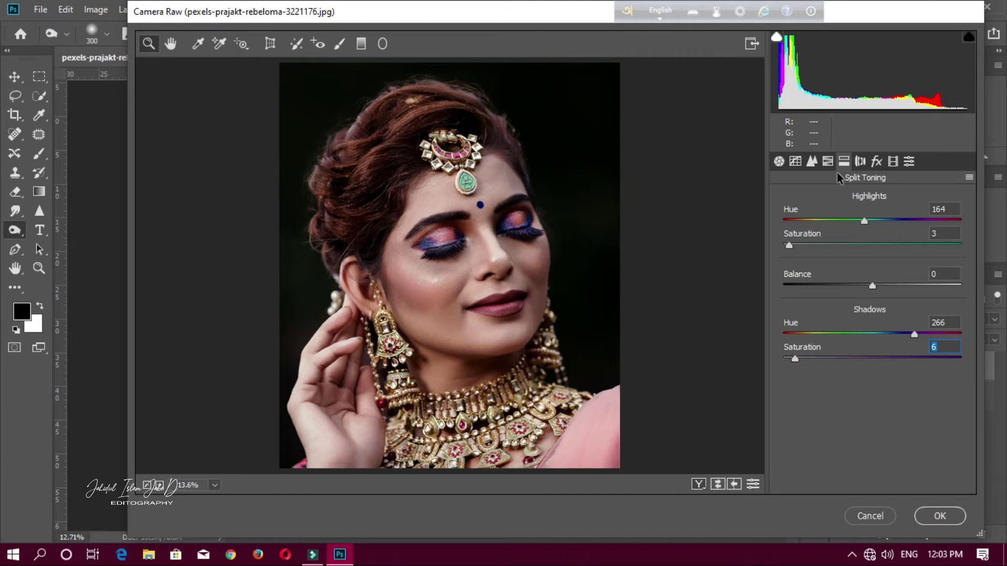
{"action": "left_click_drag", "start_coordinate": [795, 360], "coordinate": [793, 358]}
Raise the HSL saturation of Yellows and apply the Camera Raw adjustments to the copy.
{"action": "left_click", "coordinate": [827, 161]}
{"action": "left_click", "coordinate": [838, 200]}
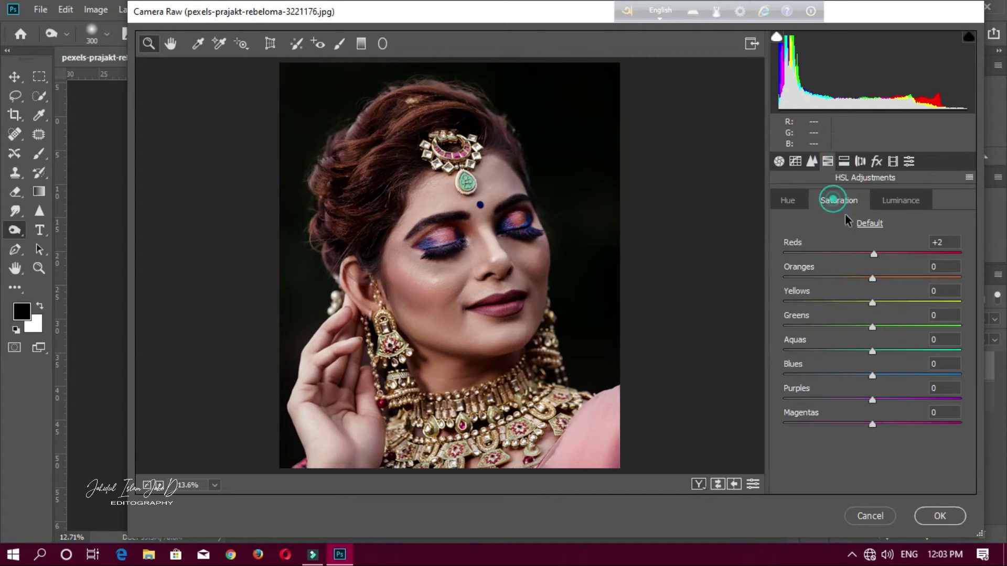
{"action": "left_click_drag", "start_coordinate": [872, 303], "coordinate": [897, 303]}
{"action": "left_click", "coordinate": [940, 515]}
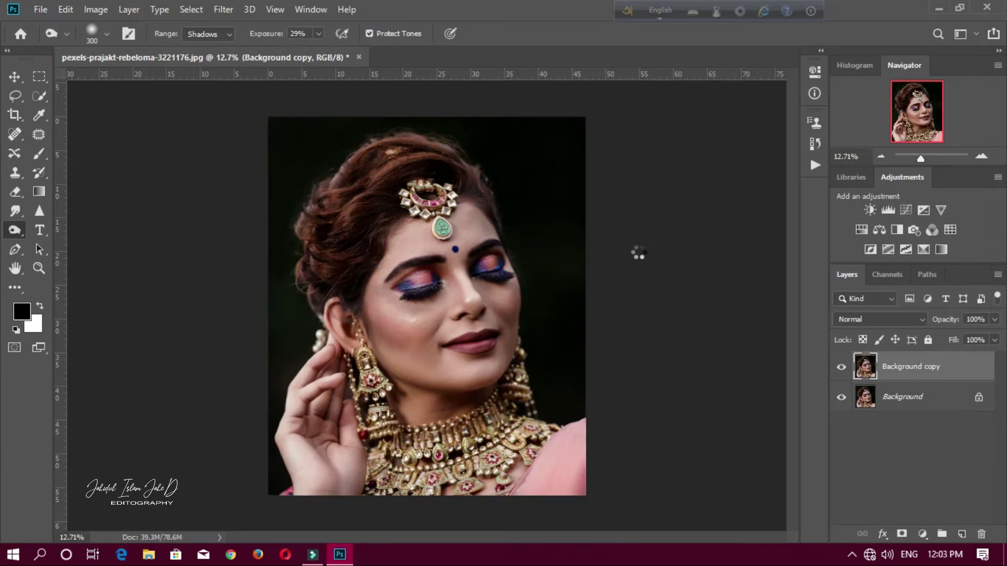
Inspect the graded portrait up close and merge the Background copy into the Background layer.
{"action": "scroll", "coordinate": [478, 191], "scroll_direction": "down", "scroll_amount": 2}
{"action": "scroll", "coordinate": [462, 265], "scroll_direction": "up", "scroll_amount": 4}
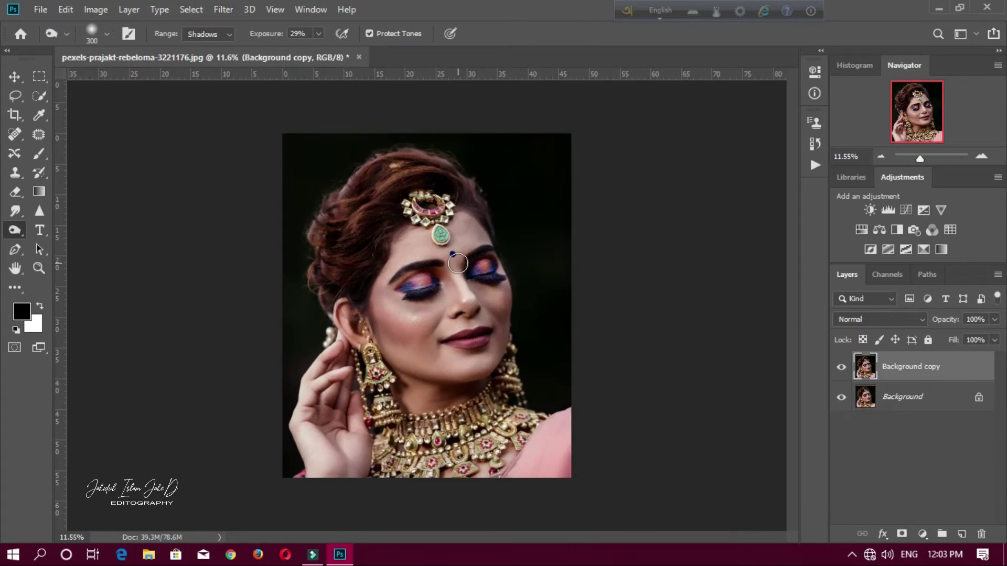
{"action": "scroll", "coordinate": [463, 264], "scroll_direction": "up", "scroll_amount": 2}
{"action": "scroll", "coordinate": [472, 265], "scroll_direction": "down", "scroll_amount": 3}
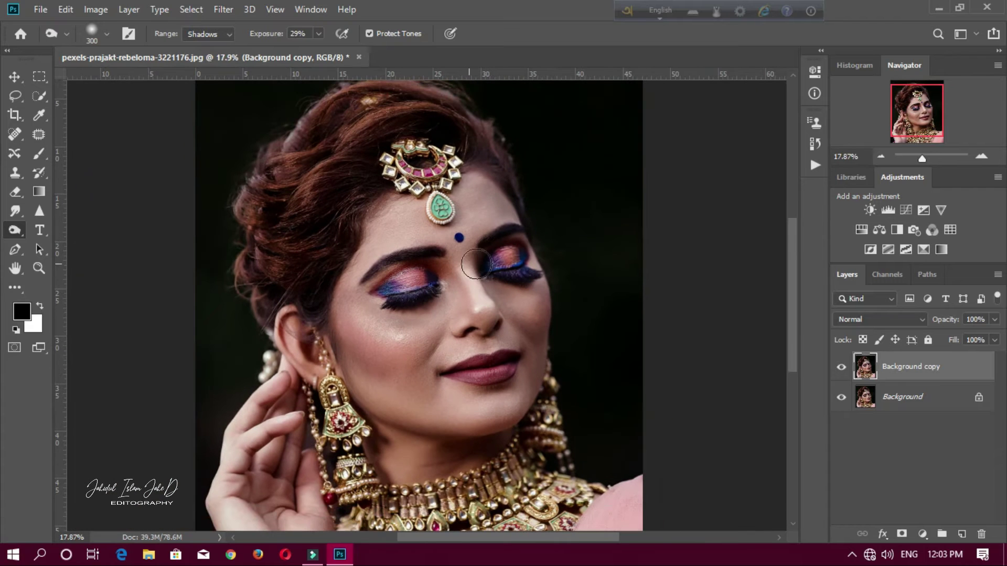
{"action": "right_click", "coordinate": [936, 370]}
{"action": "left_click", "coordinate": [790, 449]}
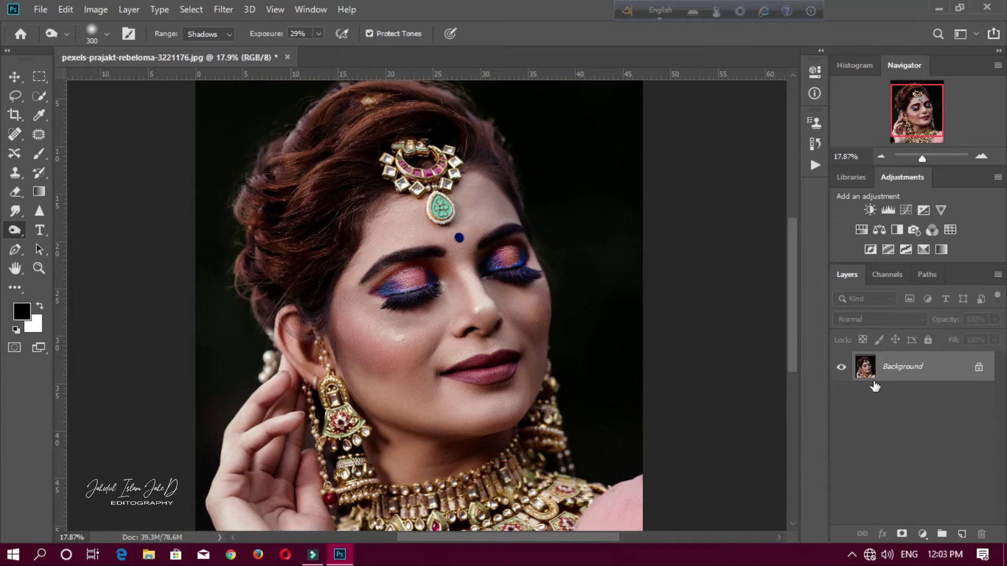
Smooth the bride's skin with the SkinFiner filter using its Default preset.
{"action": "left_click", "coordinate": [234, 4]}
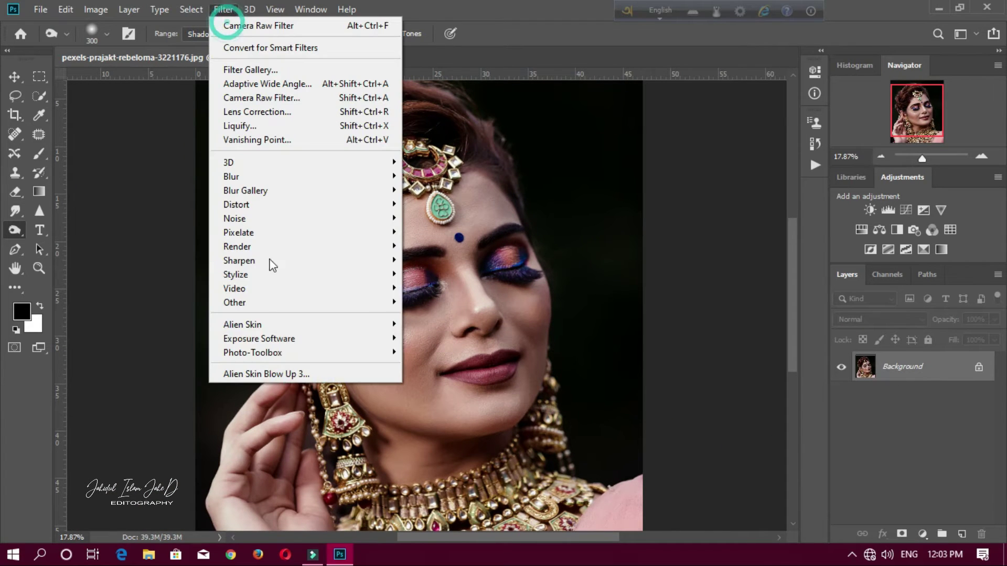
{"action": "left_click", "coordinate": [257, 352]}
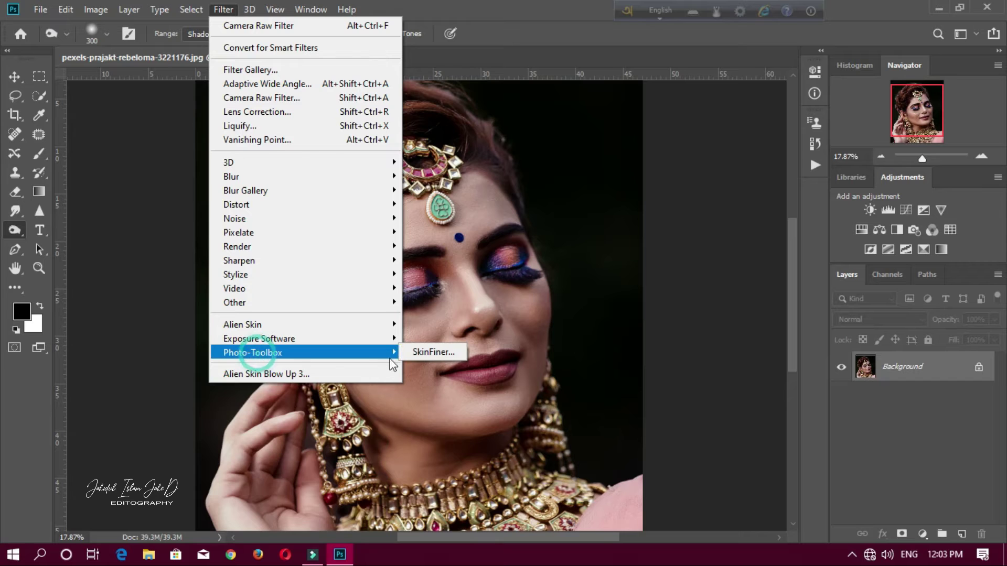
{"action": "left_click", "coordinate": [423, 352]}
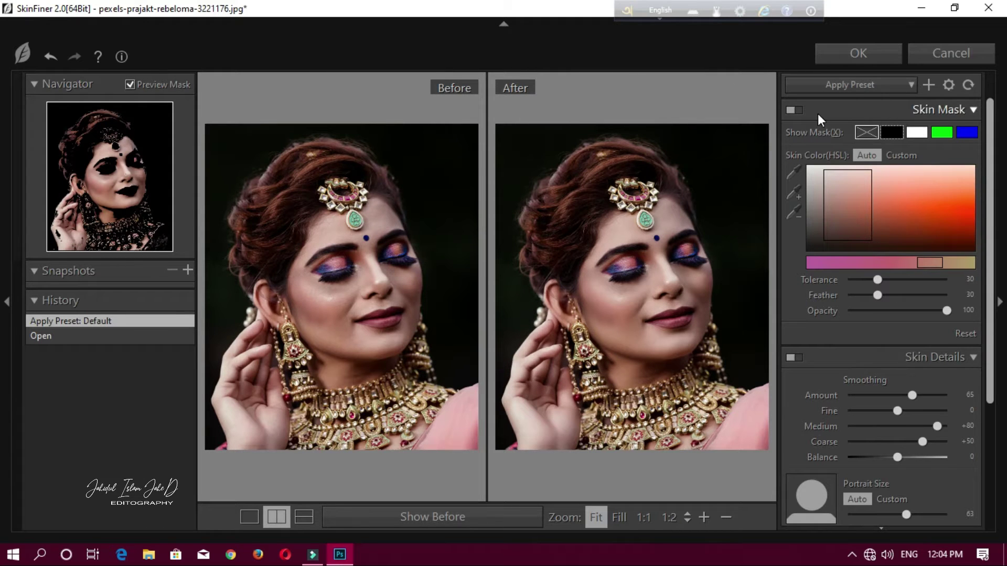
{"action": "left_click", "coordinate": [845, 52]}
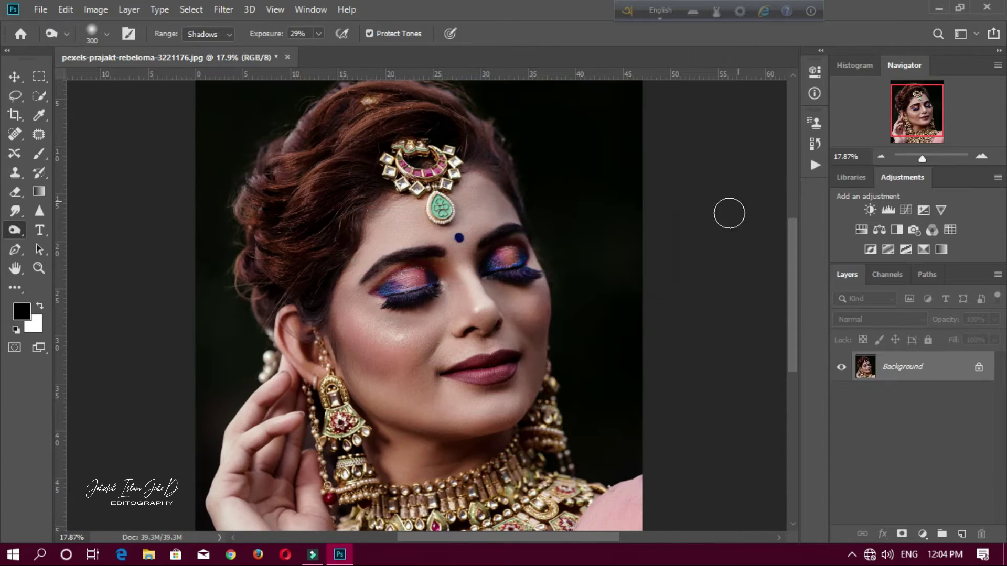
Duplicate the Background layer and heal the skin at the temple beside the hairline with a size 30 Spot Healing Brush.
{"action": "scroll", "coordinate": [451, 291], "scroll_direction": "up", "scroll_amount": 5}
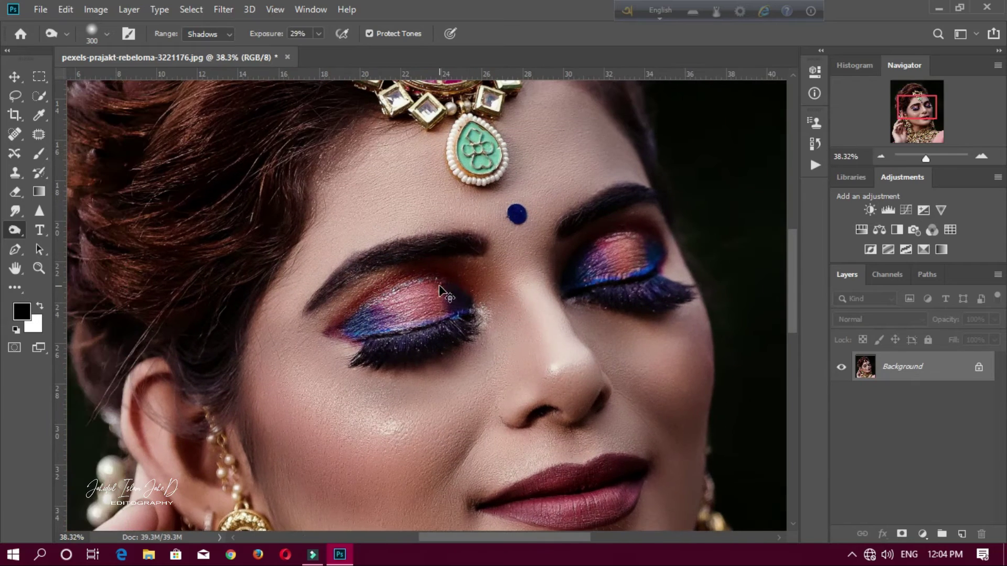
{"action": "left_click_drag", "start_coordinate": [949, 384], "coordinate": [961, 534]}
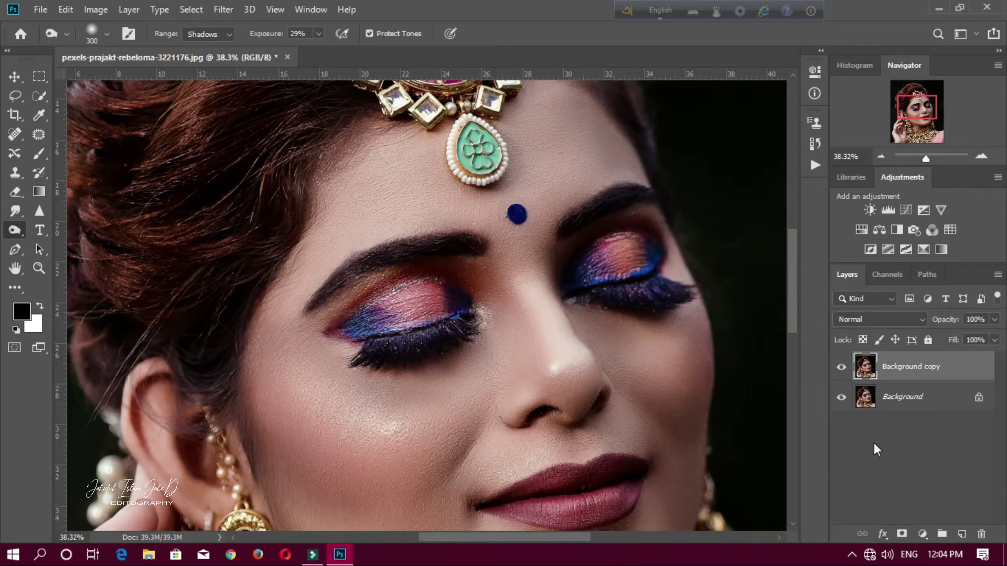
{"action": "scroll", "coordinate": [497, 250], "scroll_direction": "up", "scroll_amount": 2}
{"action": "scroll", "coordinate": [382, 250], "scroll_direction": "up", "scroll_amount": 3}
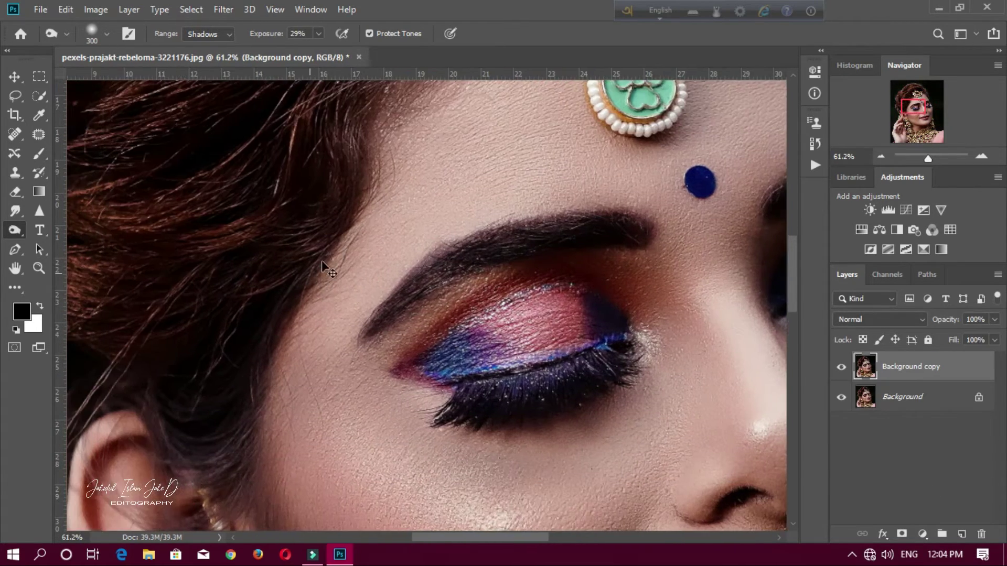
{"action": "key", "text": "bracketleft"}
{"action": "left_click", "coordinate": [15, 134]}
{"action": "scroll", "coordinate": [301, 217], "scroll_direction": "down", "scroll_amount": 2}
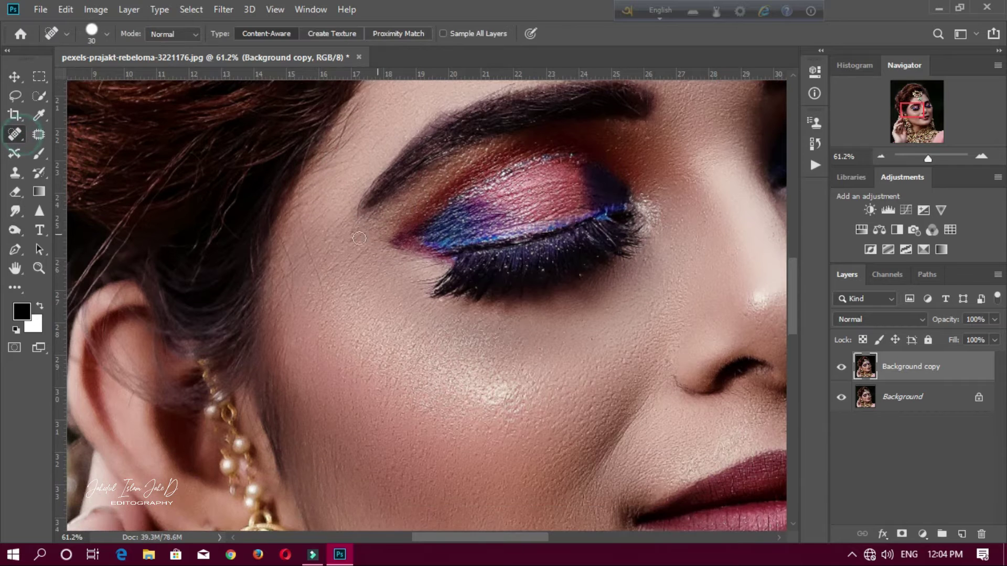
{"action": "mouse_move", "coordinate": [299, 207]}
{"action": "left_mouse_down"}
{"action": "mouse_move", "coordinate": [321, 296]}
{"action": "mouse_move", "coordinate": [317, 313]}
{"action": "mouse_move", "coordinate": [291, 298]}
{"action": "mouse_move", "coordinate": [297, 320]}
{"action": "left_mouse_up"}
{"action": "scroll", "coordinate": [333, 237], "scroll_direction": "up", "scroll_amount": 2}
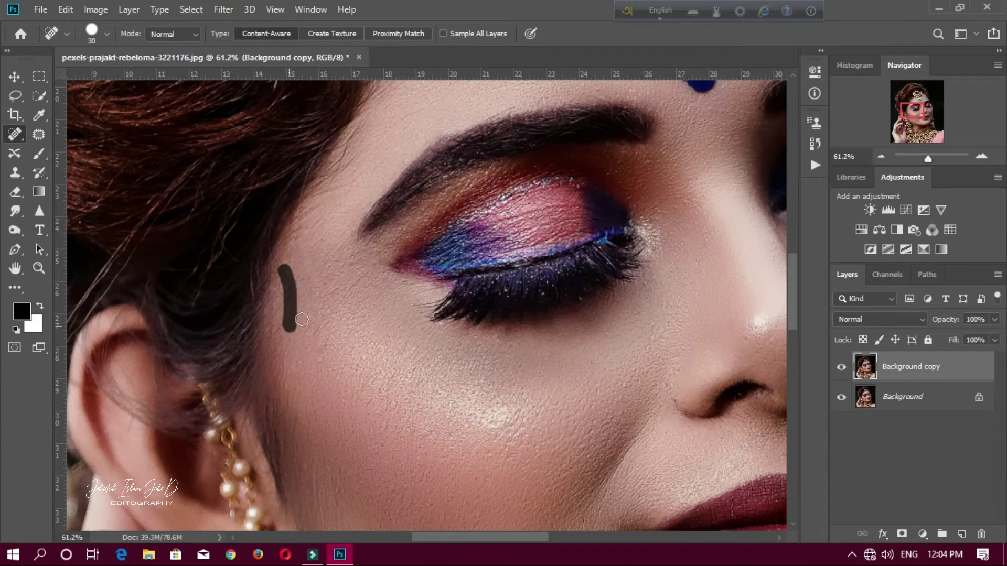
{"action": "scroll", "coordinate": [315, 293], "scroll_direction": "up", "scroll_amount": 8}
{"action": "scroll", "coordinate": [314, 266], "scroll_direction": "down", "scroll_amount": 3}
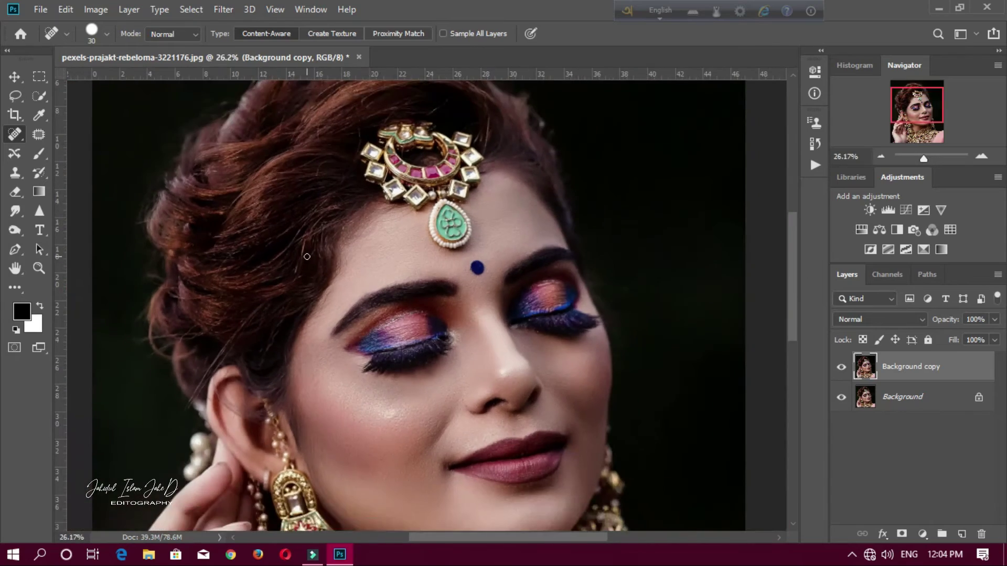
{"action": "scroll", "coordinate": [402, 219], "scroll_direction": "up", "scroll_amount": 4}
{"action": "scroll", "coordinate": [402, 219], "scroll_direction": "down", "scroll_amount": 6}
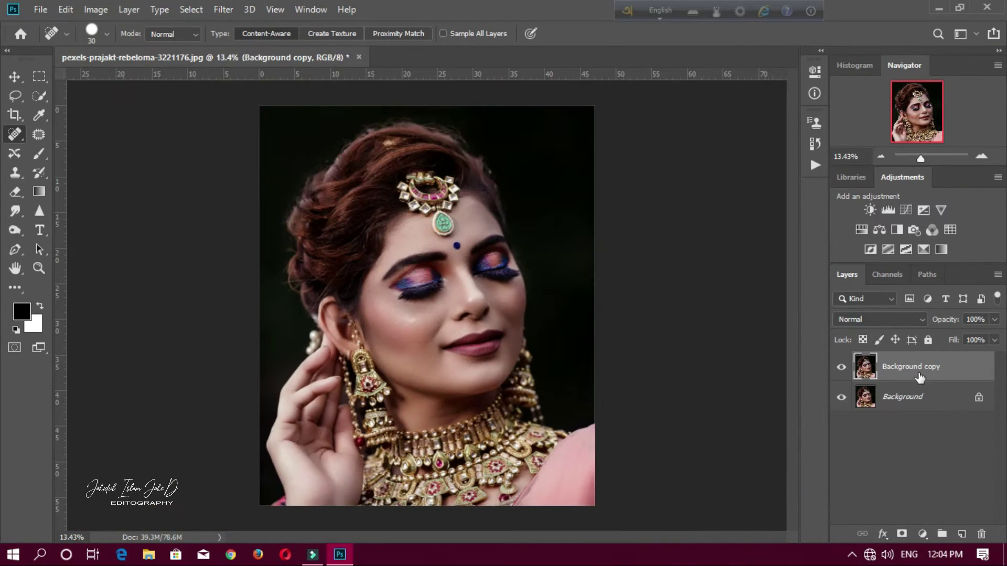
Open the copied portrait layer in the Camera Raw filter and raise Clarity to about +5.
{"action": "right_click", "coordinate": [920, 370]}
{"action": "left_click", "coordinate": [959, 362]}
{"action": "left_click", "coordinate": [221, 8]}
{"action": "left_click", "coordinate": [251, 99]}
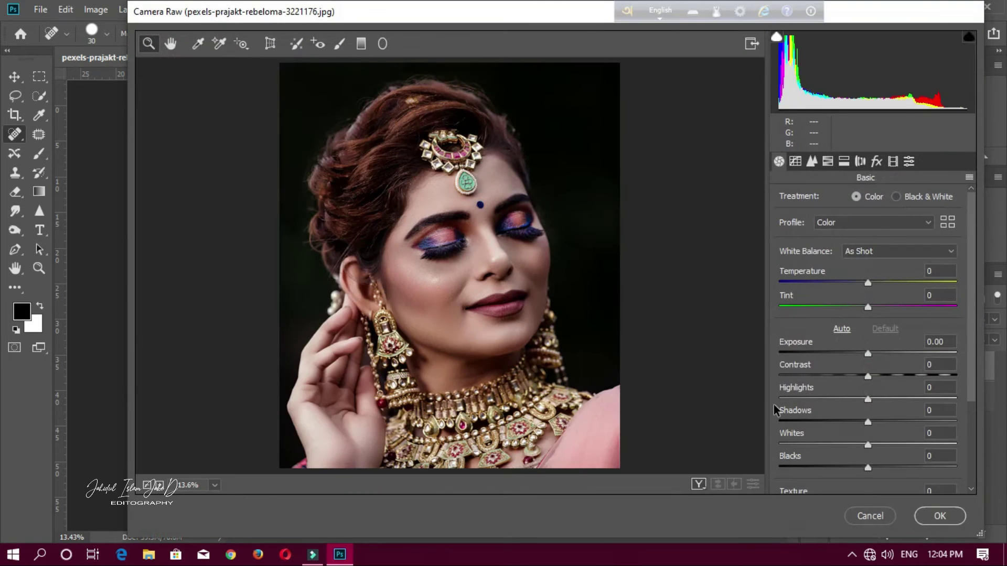
{"action": "left_click", "coordinate": [877, 454]}
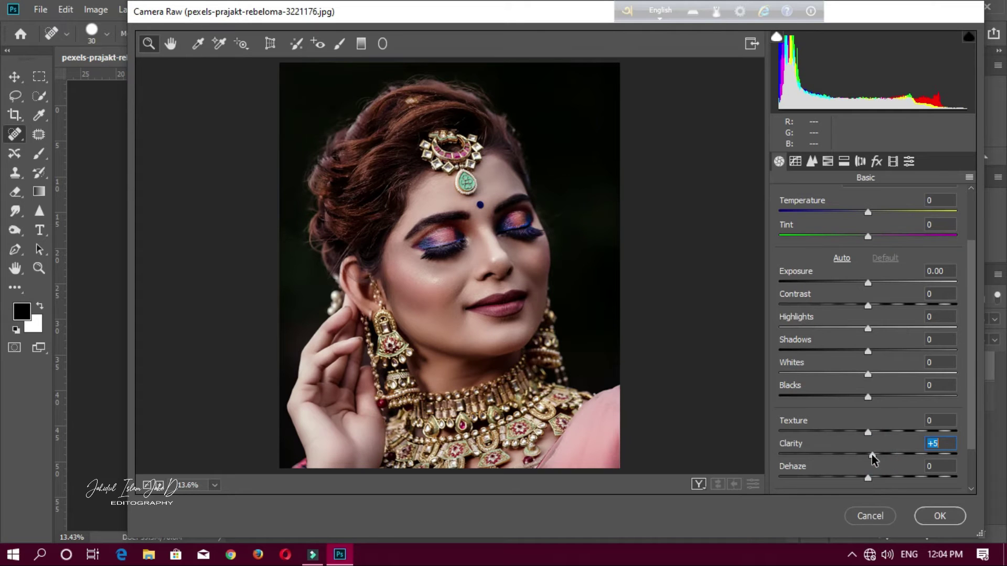
{"action": "scroll", "coordinate": [834, 277], "scroll_direction": "up", "scroll_amount": 3}
Split-tone the portrait's highlights with hue 32 and saturation 7.
{"action": "left_click", "coordinate": [827, 161]}
{"action": "left_click", "coordinate": [881, 200]}
{"action": "left_click", "coordinate": [843, 161]}
{"action": "left_click", "coordinate": [800, 221]}
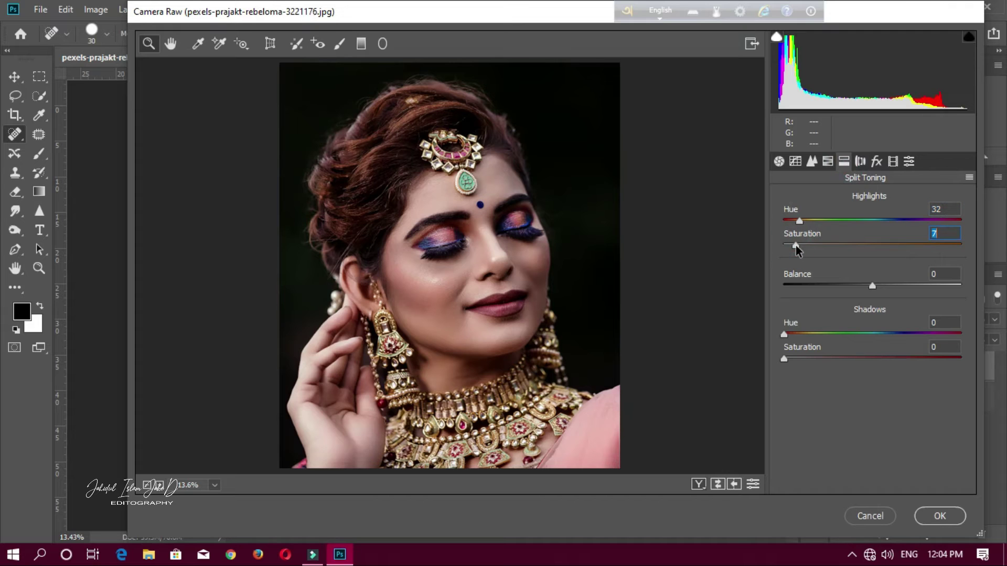
Calibrate the Blue Primary saturation to +10 and the Red Primary saturation to +16, and apply the Camera Raw adjustments.
{"action": "left_click", "coordinate": [893, 161]}
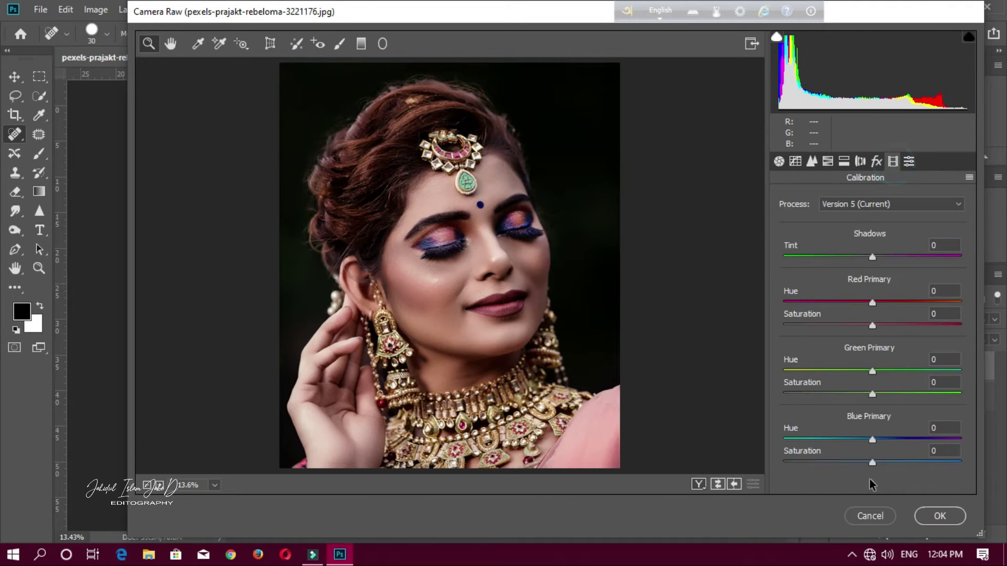
{"action": "left_click_drag", "start_coordinate": [877, 466], "coordinate": [881, 467]}
{"action": "left_click_drag", "start_coordinate": [872, 326], "coordinate": [881, 329]}
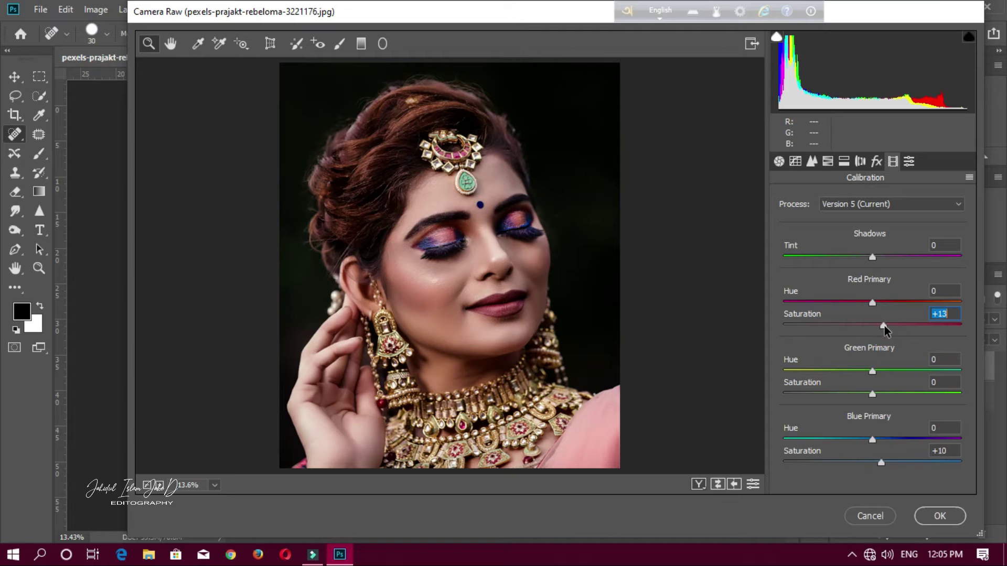
{"action": "left_click", "coordinate": [938, 513]}
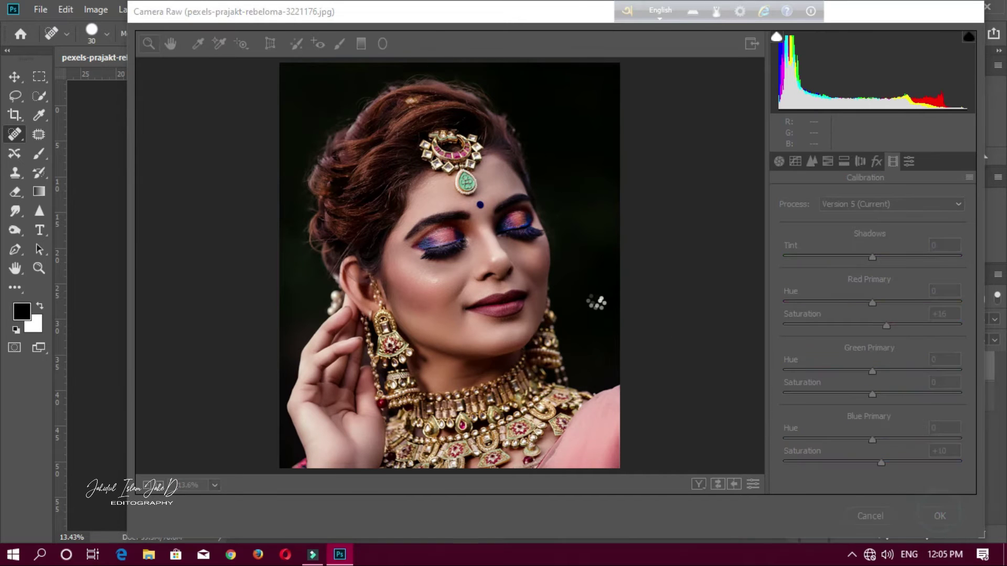
Merge the graded copy into the Background layer.
{"action": "right_click", "coordinate": [914, 367]}
{"action": "left_click", "coordinate": [758, 451]}
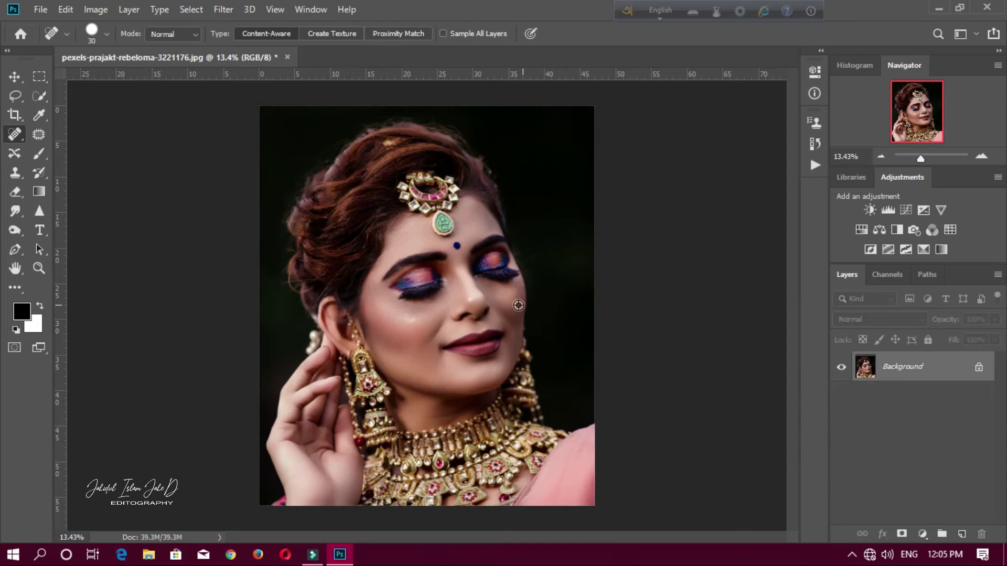
{"action": "scroll", "coordinate": [518, 305], "scroll_direction": "up", "scroll_amount": 1}
{"action": "scroll", "coordinate": [504, 306], "scroll_direction": "down", "scroll_amount": 1}
Play the last BROTHERS PHOTOGRAPH... action in the list on the Background layer to add a masked skin-smoothing layer.
{"action": "left_click", "coordinate": [817, 160]}
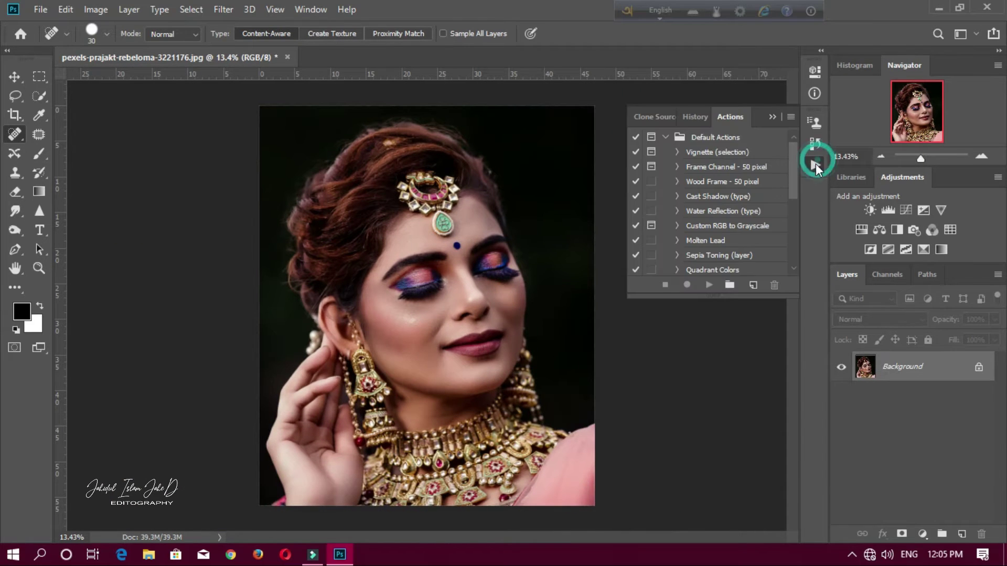
{"action": "left_click_drag", "start_coordinate": [794, 171], "coordinate": [794, 251]}
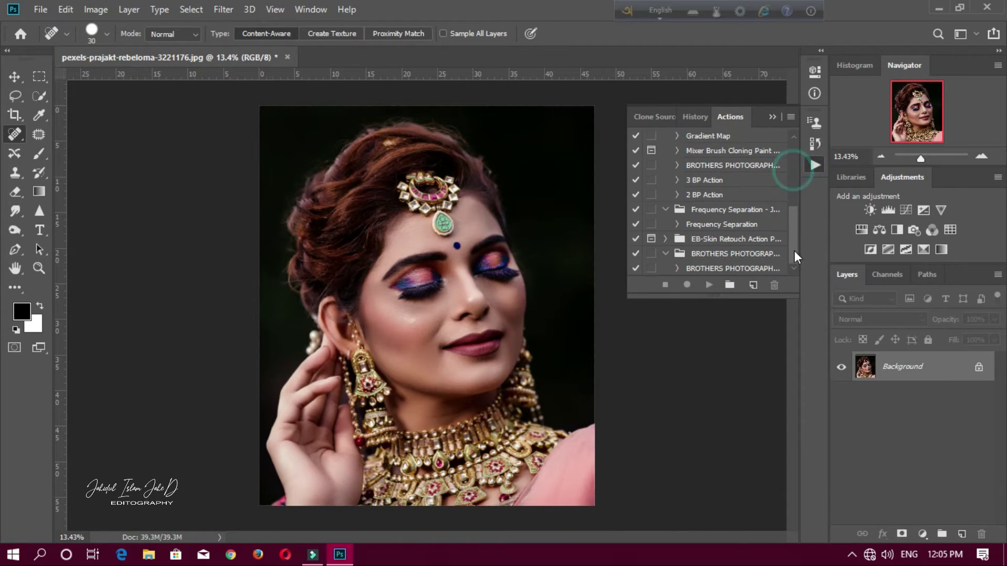
{"action": "left_click", "coordinate": [703, 268]}
{"action": "left_click", "coordinate": [709, 286]}
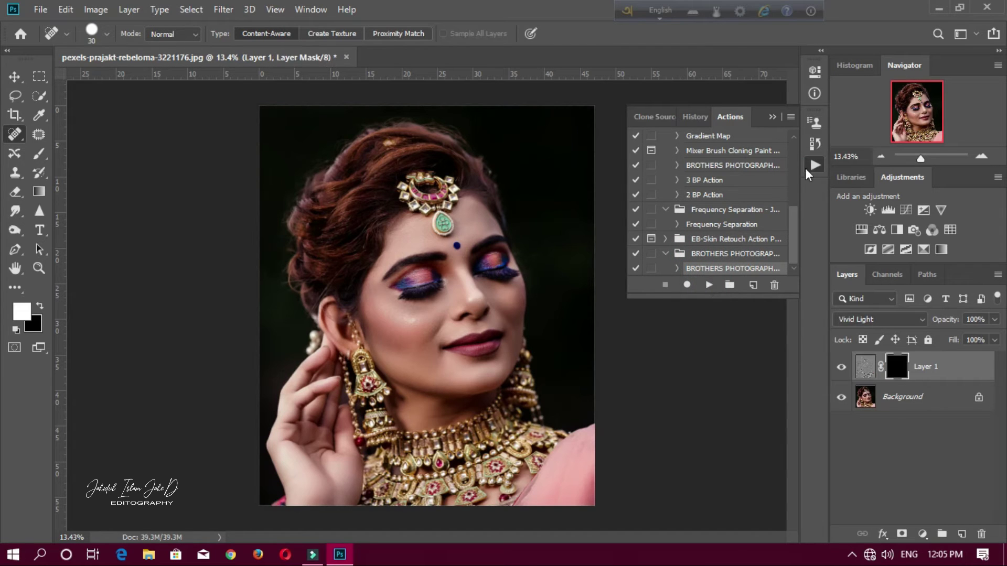
{"action": "left_click", "coordinate": [816, 164]}
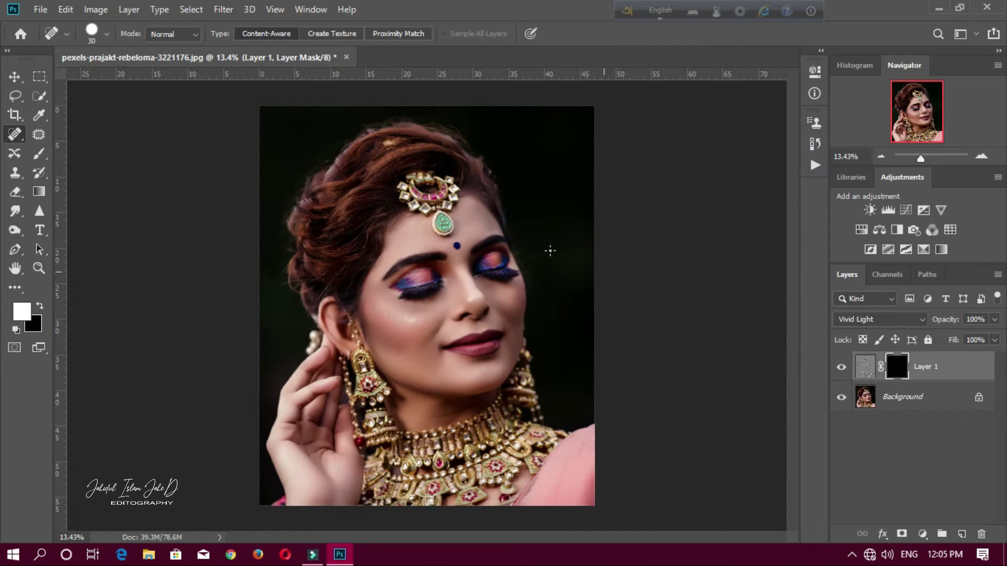
Paint white on the Layer 1 mask with a size 200 brush to smooth the forehead and temple.
{"action": "left_click", "coordinate": [39, 153]}
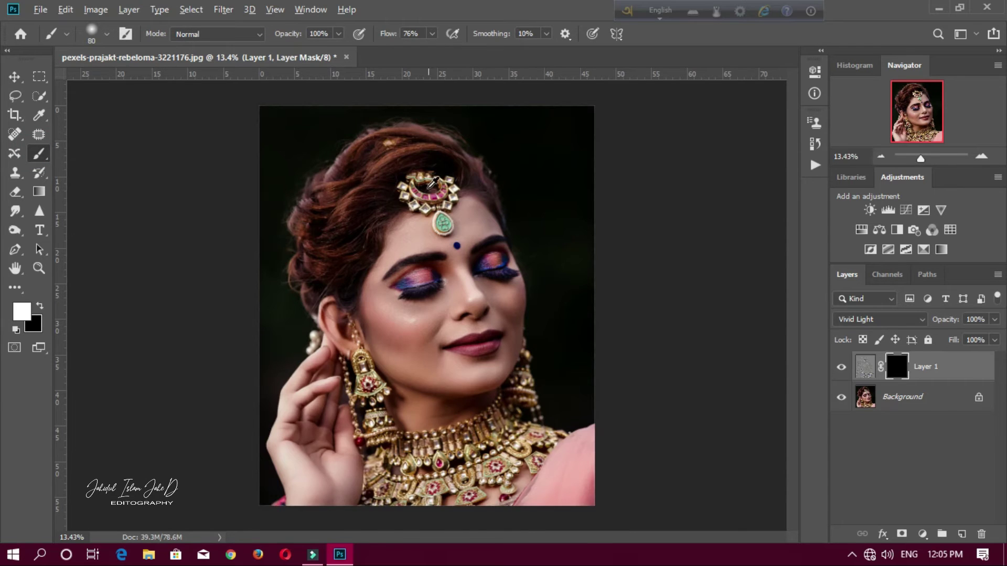
{"action": "scroll", "coordinate": [431, 183], "scroll_direction": "up", "scroll_amount": 5}
{"action": "scroll", "coordinate": [405, 187], "scroll_direction": "down", "scroll_amount": 1}
{"action": "scroll", "coordinate": [402, 188], "scroll_direction": "up", "scroll_amount": 1}
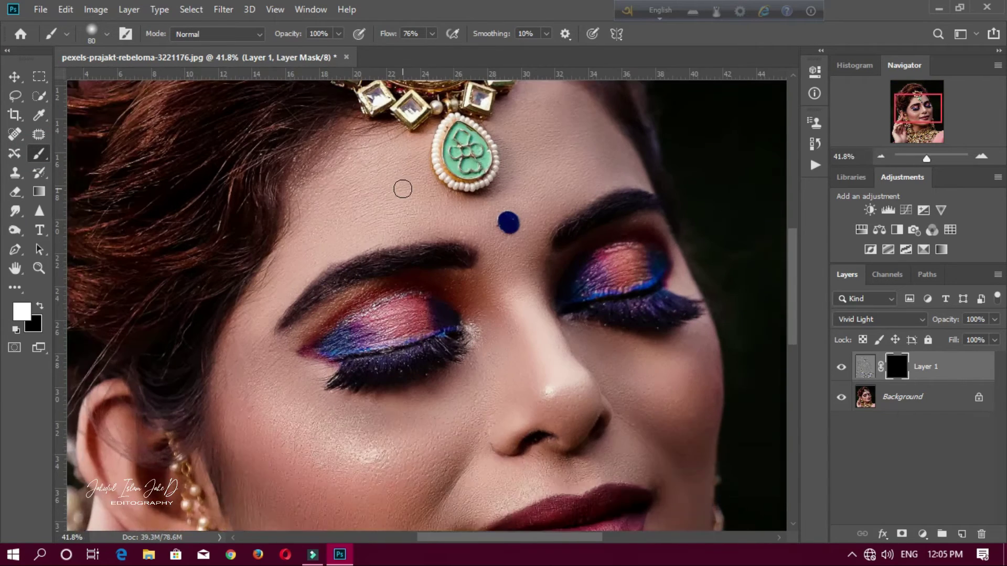
{"action": "scroll", "coordinate": [403, 188], "scroll_direction": "up", "scroll_amount": 2}
{"action": "key", "text": "]"}
{"action": "key", "text": "bracketright"}
{"action": "key", "text": "bracketright"}
{"action": "key", "text": "bracketright"}
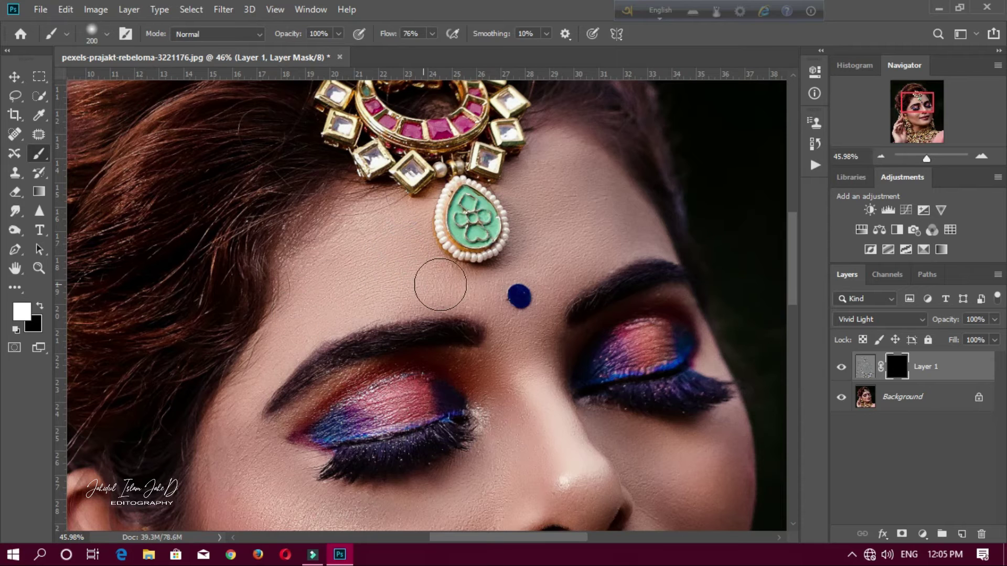
{"action": "mouse_move", "coordinate": [290, 336]}
{"action": "left_mouse_down"}
{"action": "mouse_move", "coordinate": [257, 381]}
{"action": "mouse_move", "coordinate": [225, 488]}
{"action": "left_mouse_up"}
Paint white on the Layer 1 mask with a size 300 brush to smooth the ear-side cheek and jaw.
{"action": "scroll", "coordinate": [254, 348], "scroll_direction": "down", "scroll_amount": 10}
{"action": "key", "text": "bracketright"}
{"action": "key", "text": "bracketright"}
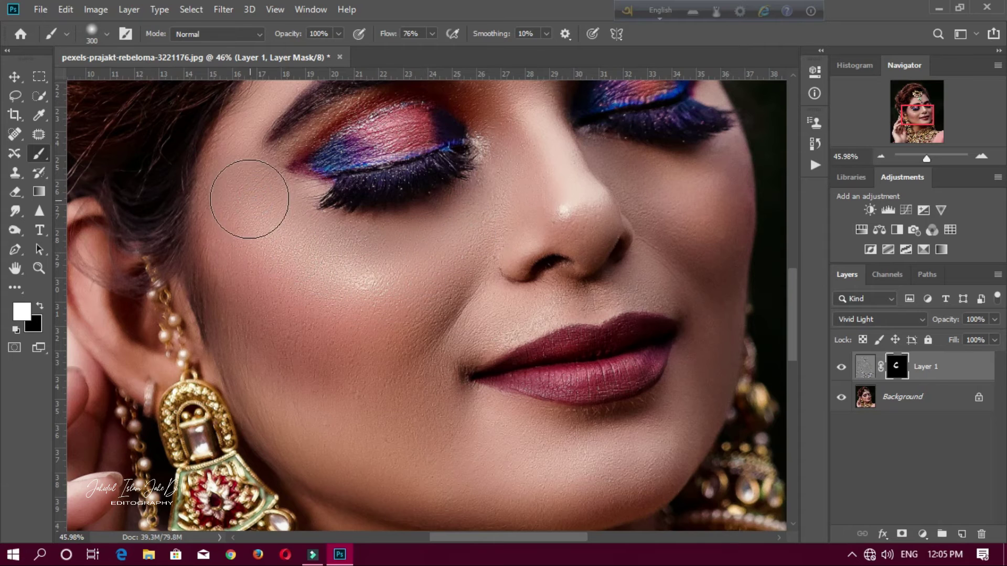
{"action": "scroll", "coordinate": [249, 198], "scroll_direction": "down", "scroll_amount": 3}
{"action": "mouse_move", "coordinate": [258, 184]}
{"action": "left_mouse_down"}
{"action": "mouse_move", "coordinate": [324, 328]}
{"action": "mouse_move", "coordinate": [232, 197]}
{"action": "mouse_move", "coordinate": [281, 193]}
{"action": "mouse_move", "coordinate": [383, 312]}
{"action": "mouse_move", "coordinate": [430, 214]}
{"action": "mouse_move", "coordinate": [402, 272]}
{"action": "mouse_move", "coordinate": [442, 373]}
{"action": "mouse_move", "coordinate": [523, 415]}
{"action": "mouse_move", "coordinate": [610, 398]}
{"action": "mouse_move", "coordinate": [626, 385]}
{"action": "mouse_move", "coordinate": [451, 336]}
{"action": "left_mouse_up"}
{"action": "scroll", "coordinate": [424, 321], "scroll_direction": "down", "scroll_amount": 5}
{"action": "mouse_move", "coordinate": [520, 305]}
{"action": "left_mouse_down"}
{"action": "mouse_move", "coordinate": [510, 299]}
{"action": "mouse_move", "coordinate": [519, 303]}
{"action": "left_mouse_up"}
{"action": "key", "text": "bracketleft"}
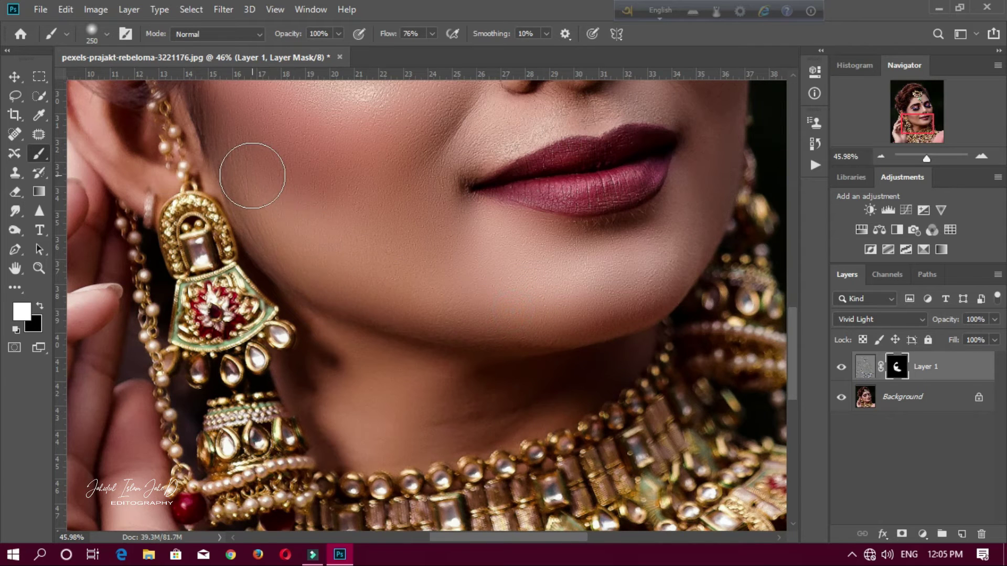
Reveal the smoothing on the far side of the forehead and the nose, using a smaller mask brush of size 150.
{"action": "scroll", "coordinate": [253, 173], "scroll_direction": "down", "scroll_amount": 4}
{"action": "scroll", "coordinate": [381, 212], "scroll_direction": "up", "scroll_amount": 4}
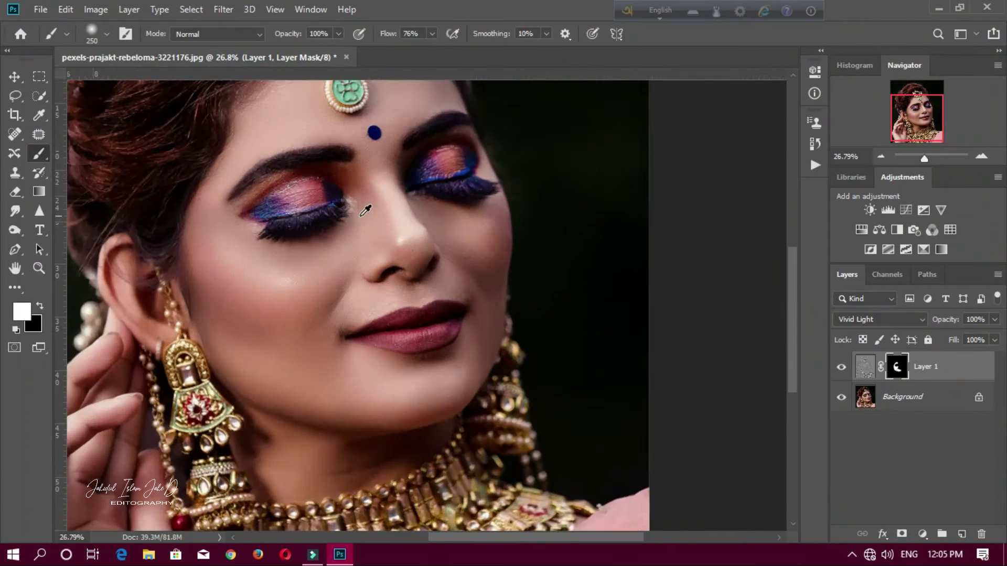
{"action": "scroll", "coordinate": [418, 120], "scroll_direction": "up", "scroll_amount": 1}
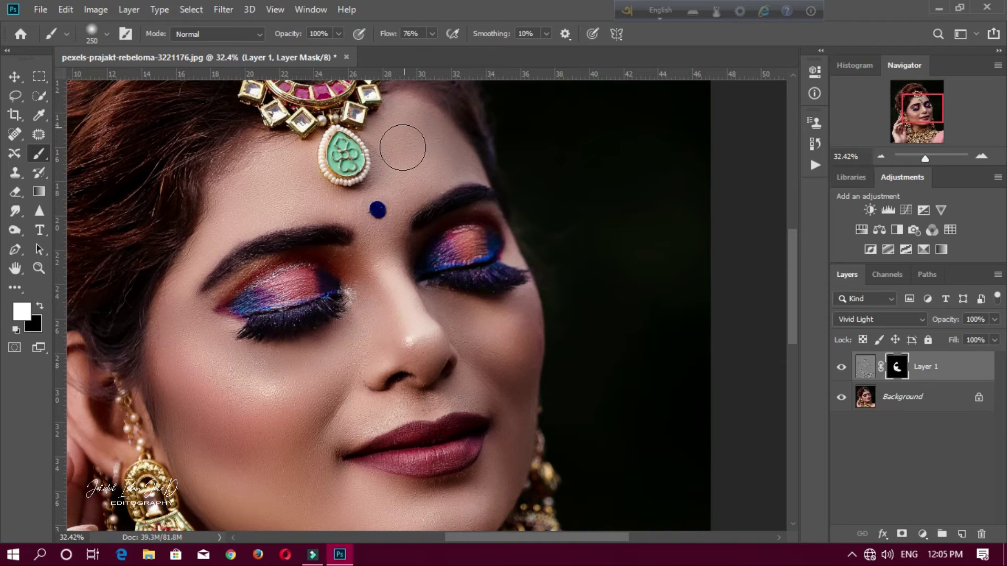
{"action": "key", "text": "bracketleft"}
{"action": "key", "text": "bracketleft"}
{"action": "scroll", "coordinate": [380, 245], "scroll_direction": "down", "scroll_amount": 1}
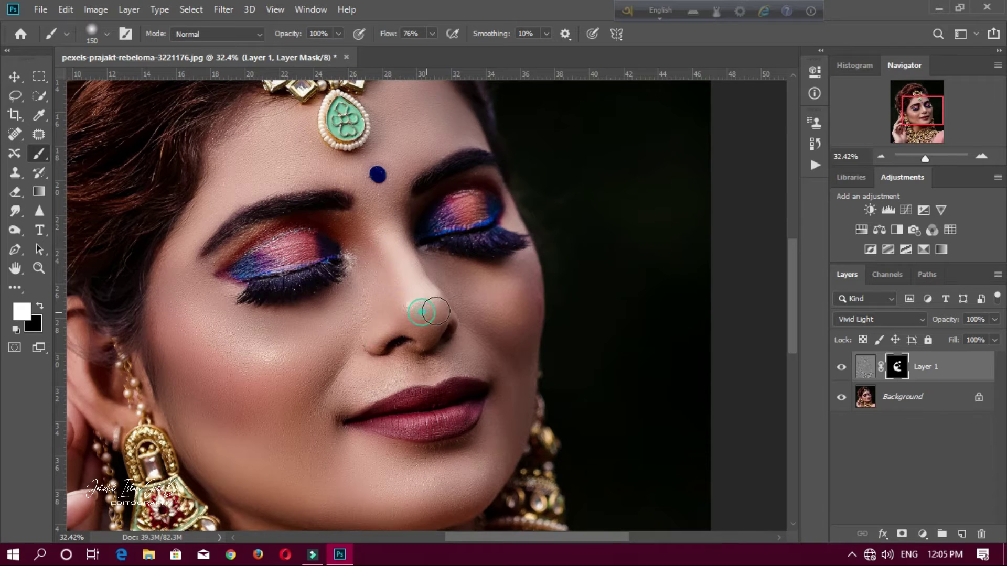
Paint the mask over the far cheek and around the upper lip with brush sizes 175 and 150.
{"action": "scroll", "coordinate": [435, 311], "scroll_direction": "down", "scroll_amount": 2}
{"action": "left_click", "coordinate": [454, 204]}
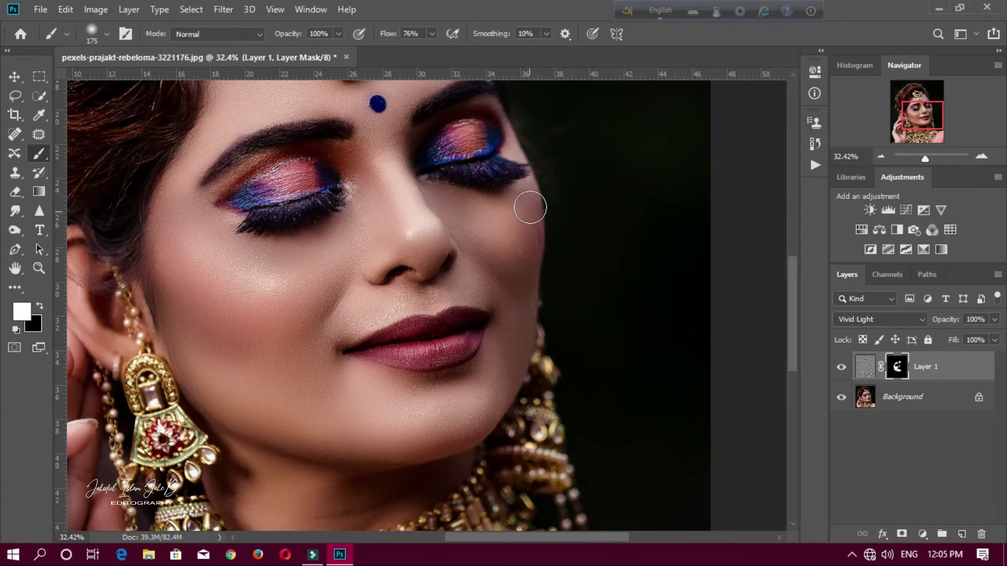
{"action": "scroll", "coordinate": [497, 210], "scroll_direction": "down", "scroll_amount": 2}
{"action": "left_click", "coordinate": [524, 166]}
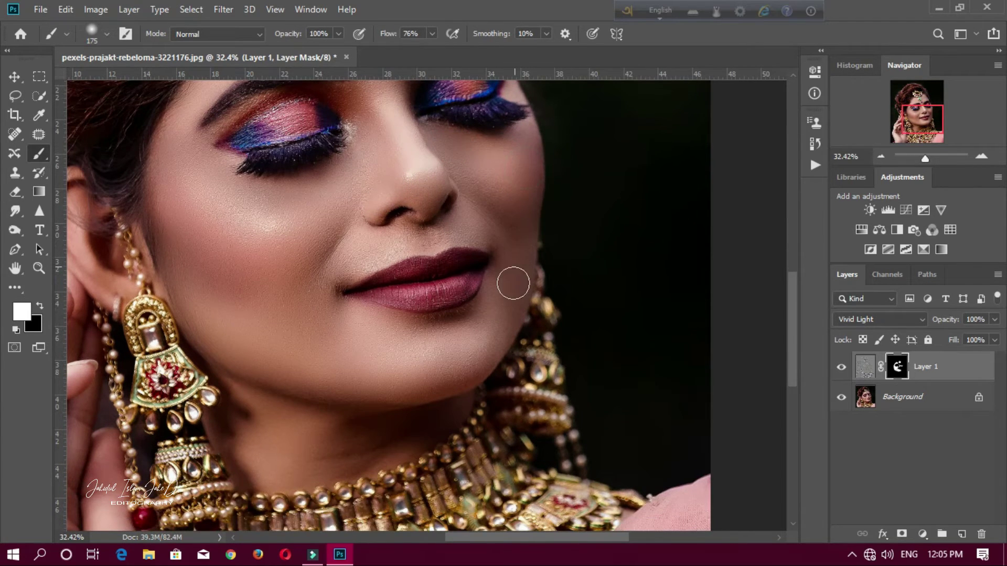
{"action": "left_click", "coordinate": [484, 233]}
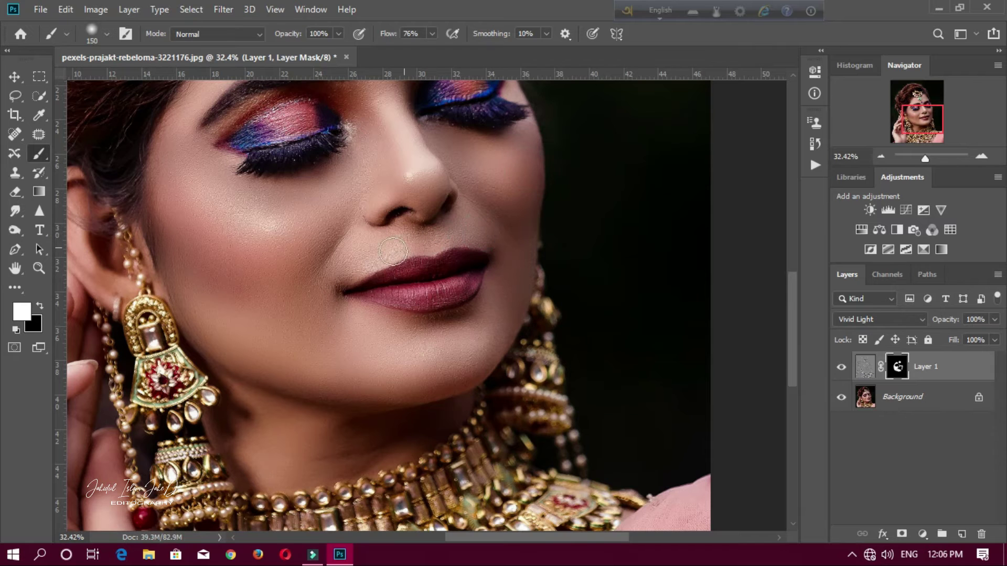
Smooth the chin and neck by painting white on the Layer 1 mask with a size 250 brush.
{"action": "scroll", "coordinate": [367, 268], "scroll_direction": "down", "scroll_amount": 3}
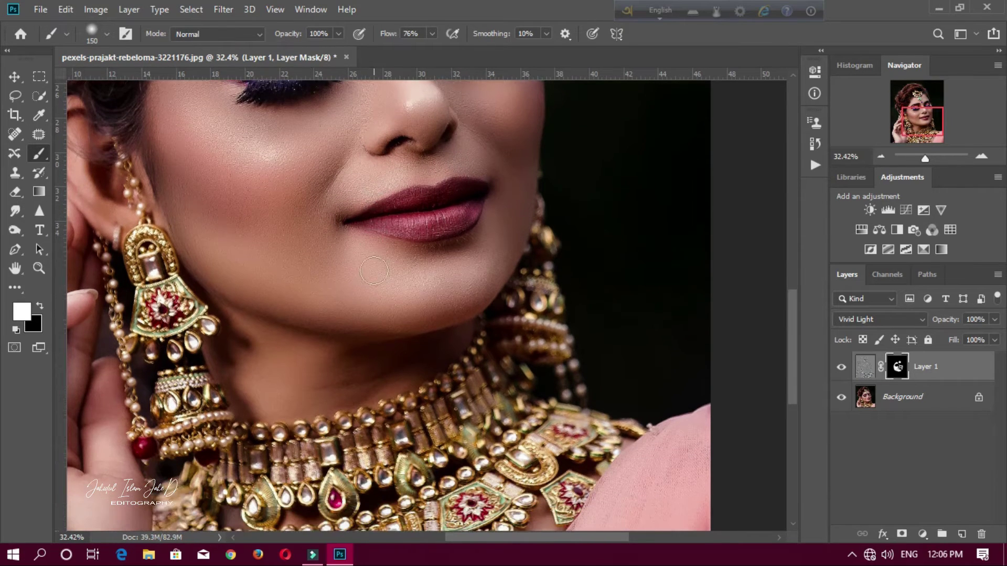
{"action": "key", "text": "bracketright"}
{"action": "key", "text": "bracketright"}
{"action": "key", "text": "bracketright"}
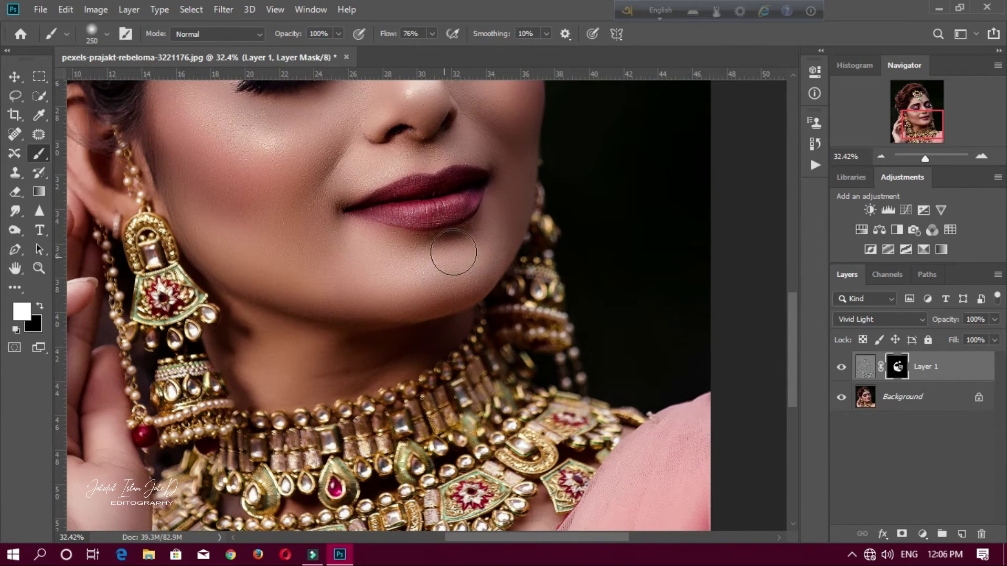
{"action": "scroll", "coordinate": [440, 273], "scroll_direction": "down", "scroll_amount": 2}
{"action": "left_click", "coordinate": [432, 296]}
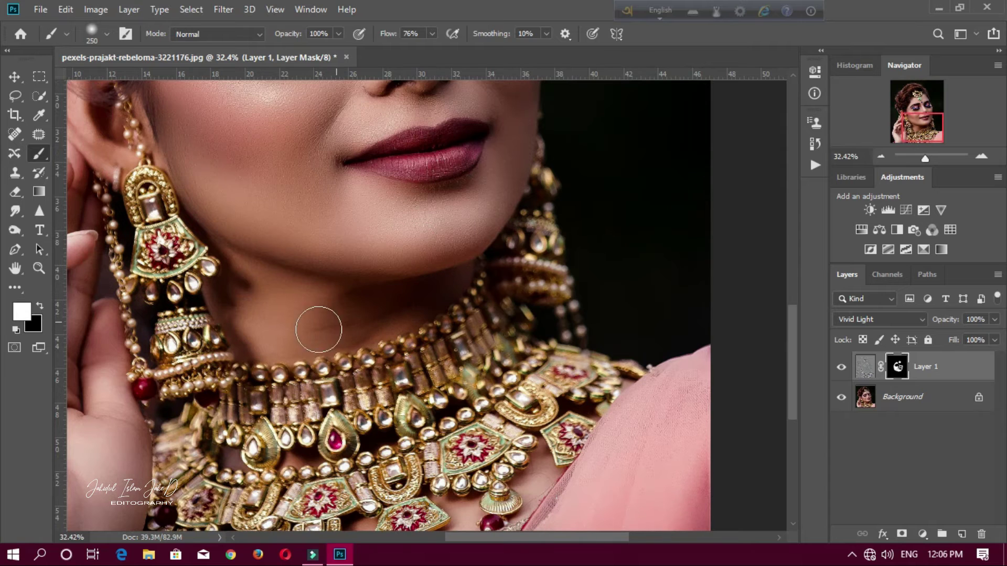
{"action": "left_click", "coordinate": [324, 311]}
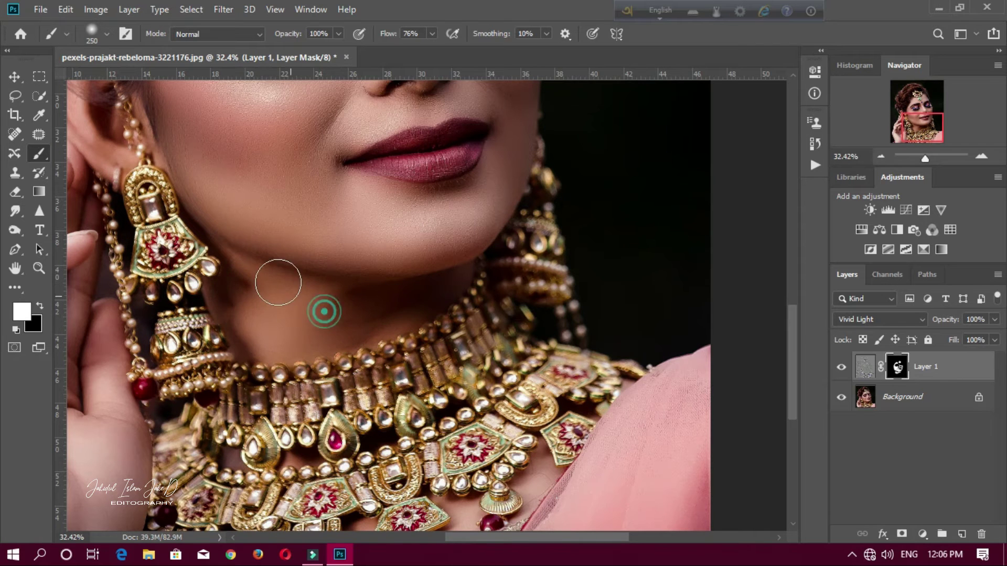
Smooth the skin around both eyes by painting white on the Layer 1 mask with a size 150 brush.
{"action": "scroll", "coordinate": [278, 282], "scroll_direction": "down", "scroll_amount": 5}
{"action": "scroll", "coordinate": [268, 274], "scroll_direction": "up", "scroll_amount": 5}
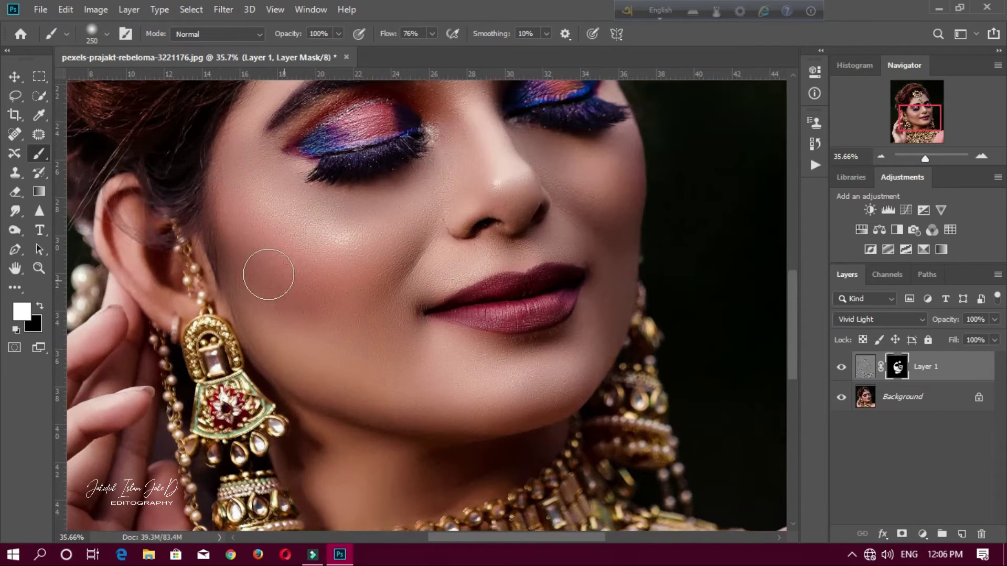
{"action": "scroll", "coordinate": [288, 301], "scroll_direction": "up", "scroll_amount": 3}
{"action": "scroll", "coordinate": [257, 234], "scroll_direction": "up", "scroll_amount": 4}
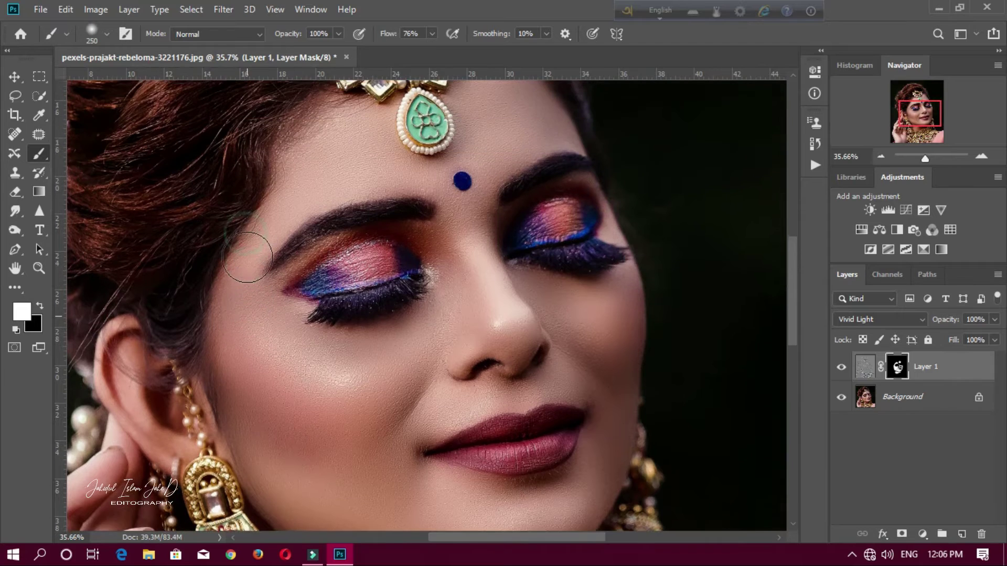
{"action": "key", "text": "bracketleft"}
{"action": "key", "text": "bracketleft"}
{"action": "mouse_move", "coordinate": [401, 288]}
{"action": "left_mouse_down"}
{"action": "mouse_move", "coordinate": [386, 274]}
{"action": "mouse_move", "coordinate": [297, 313]}
{"action": "left_mouse_up"}
{"action": "mouse_move", "coordinate": [524, 262]}
{"action": "left_mouse_down"}
{"action": "mouse_move", "coordinate": [536, 239]}
{"action": "mouse_move", "coordinate": [572, 234]}
{"action": "mouse_move", "coordinate": [535, 258]}
{"action": "left_mouse_up"}
{"action": "scroll", "coordinate": [536, 258], "scroll_direction": "up", "scroll_amount": 1}
{"action": "scroll", "coordinate": [536, 257], "scroll_direction": "up", "scroll_amount": 2}
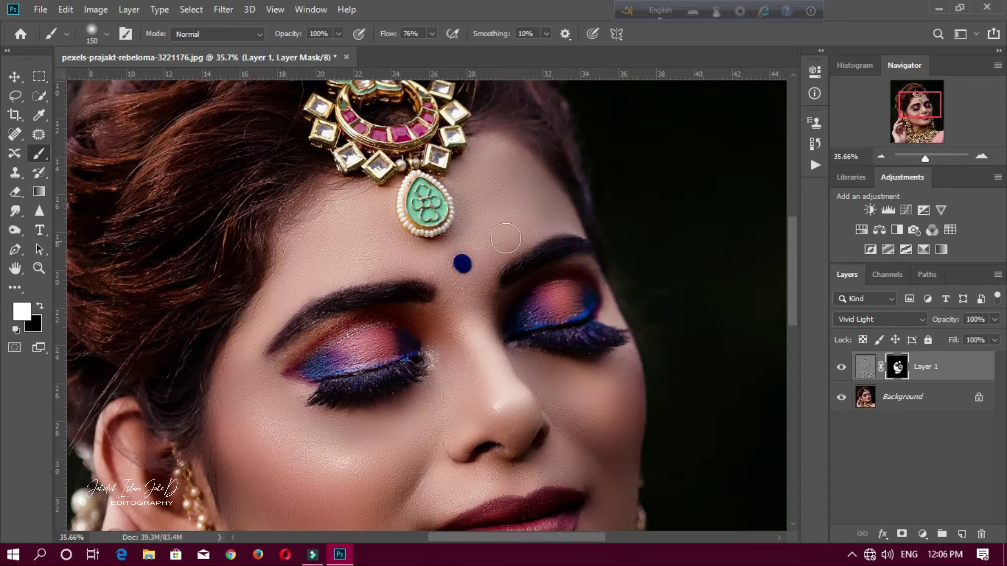
Paint white on the Layer 1 mask over the ear with the size 150 brush.
{"action": "scroll", "coordinate": [477, 217], "scroll_direction": "down", "scroll_amount": 3}
{"action": "scroll", "coordinate": [472, 213], "scroll_direction": "up", "scroll_amount": 2}
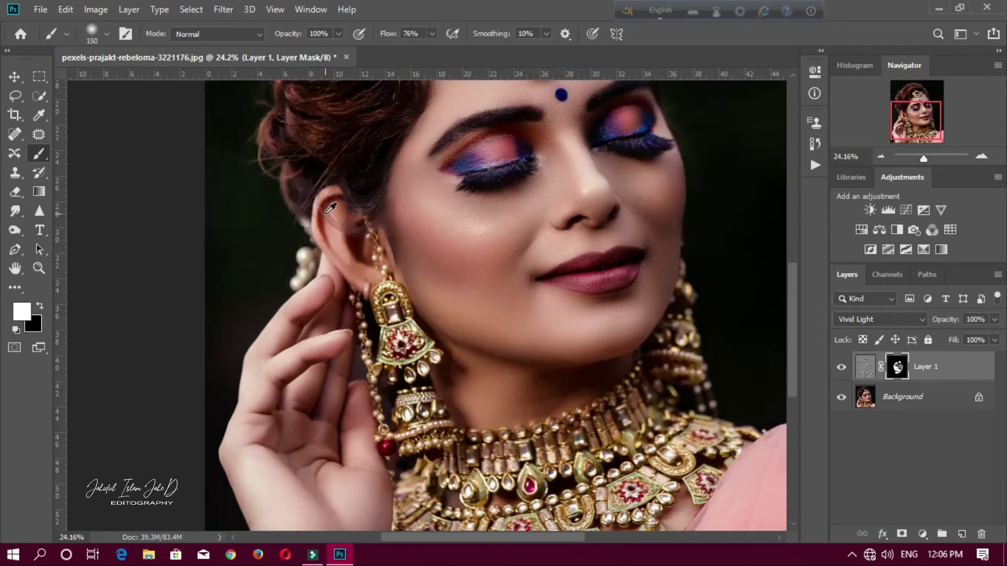
{"action": "scroll", "coordinate": [328, 191], "scroll_direction": "up", "scroll_amount": 3}
{"action": "mouse_move", "coordinate": [329, 191]}
{"action": "left_mouse_down"}
{"action": "mouse_move", "coordinate": [333, 180]}
{"action": "mouse_move", "coordinate": [319, 227]}
{"action": "mouse_move", "coordinate": [327, 275]}
{"action": "left_mouse_up"}
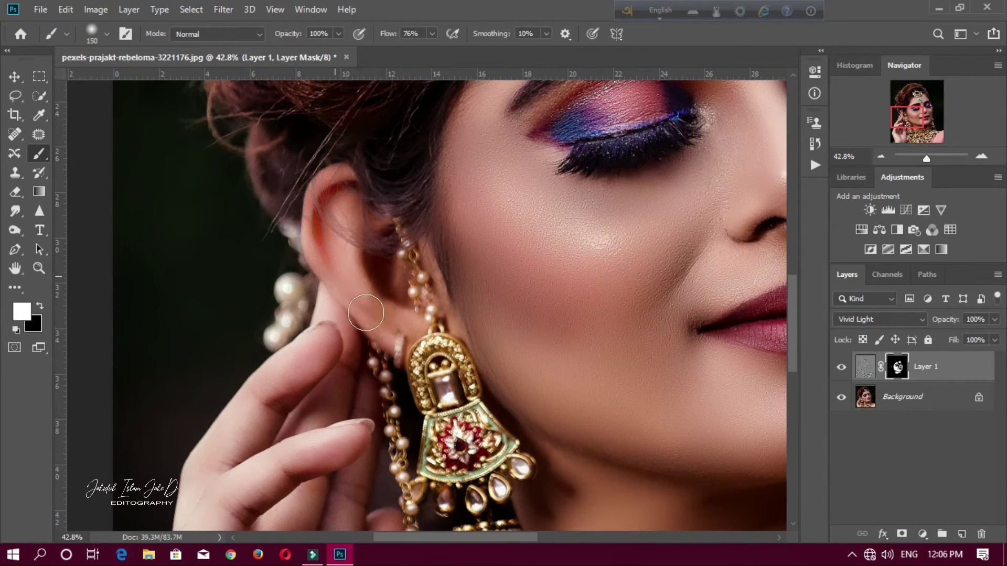
Smooth the raised hand and its fingers by painting the Layer 1 mask with a size 250 brush.
{"action": "scroll", "coordinate": [383, 256], "scroll_direction": "down", "scroll_amount": 3}
{"action": "scroll", "coordinate": [357, 269], "scroll_direction": "down", "scroll_amount": 5}
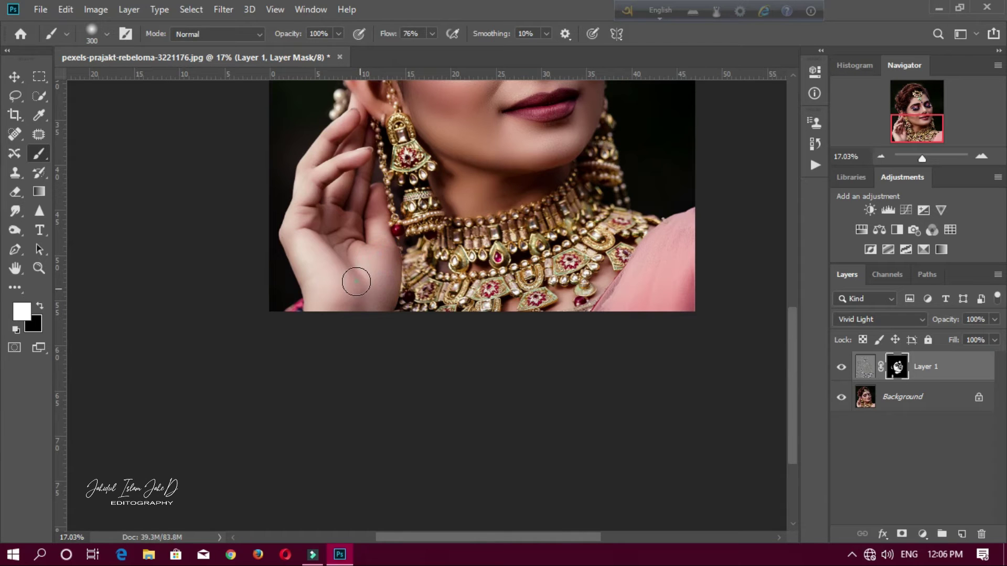
{"action": "key", "text": "bracketleft"}
{"action": "mouse_move", "coordinate": [319, 256]}
{"action": "left_mouse_down"}
{"action": "mouse_move", "coordinate": [309, 194]}
{"action": "mouse_move", "coordinate": [347, 187]}
{"action": "mouse_move", "coordinate": [320, 149]}
{"action": "left_mouse_up"}
{"action": "scroll", "coordinate": [435, 231], "scroll_direction": "up", "scroll_amount": 3}
{"action": "scroll", "coordinate": [435, 231], "scroll_direction": "up", "scroll_amount": 2}
{"action": "scroll", "coordinate": [458, 307], "scroll_direction": "up", "scroll_amount": 2}
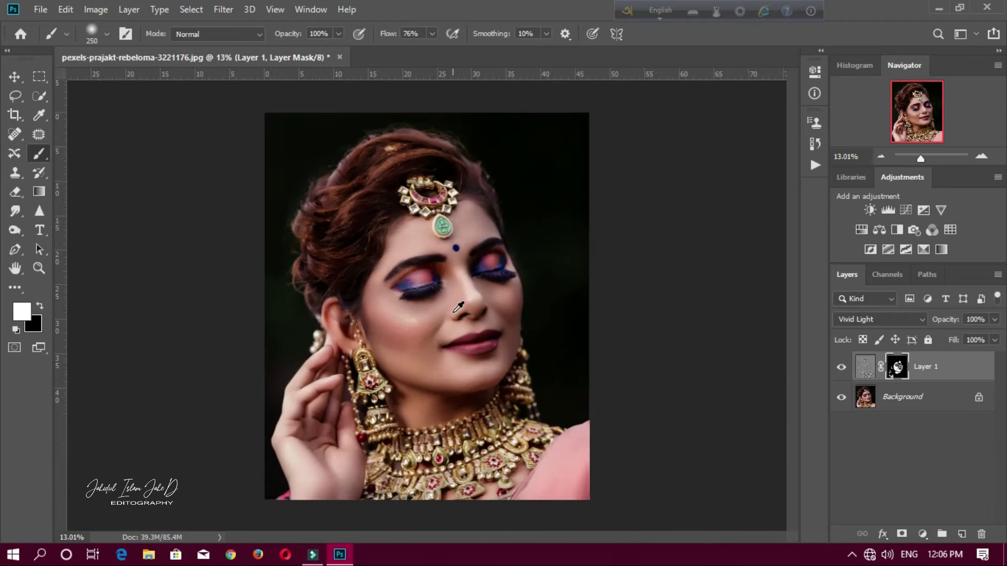
Apply the layer mask to Layer 1 and merge the layer down into the Background.
{"action": "scroll", "coordinate": [458, 307], "scroll_direction": "up", "scroll_amount": 3}
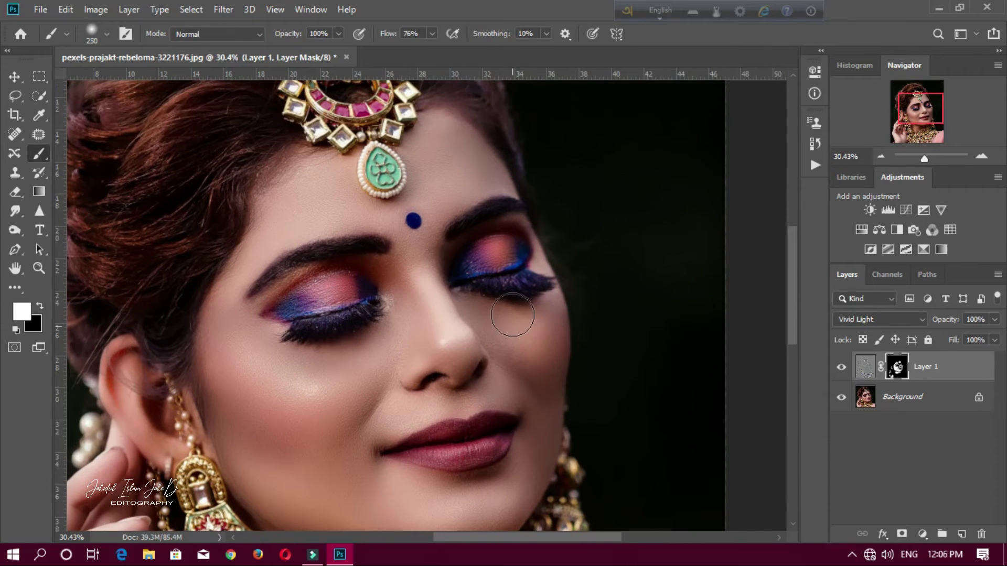
{"action": "scroll", "coordinate": [512, 315], "scroll_direction": "down", "scroll_amount": 2}
{"action": "scroll", "coordinate": [513, 308], "scroll_direction": "down", "scroll_amount": 1}
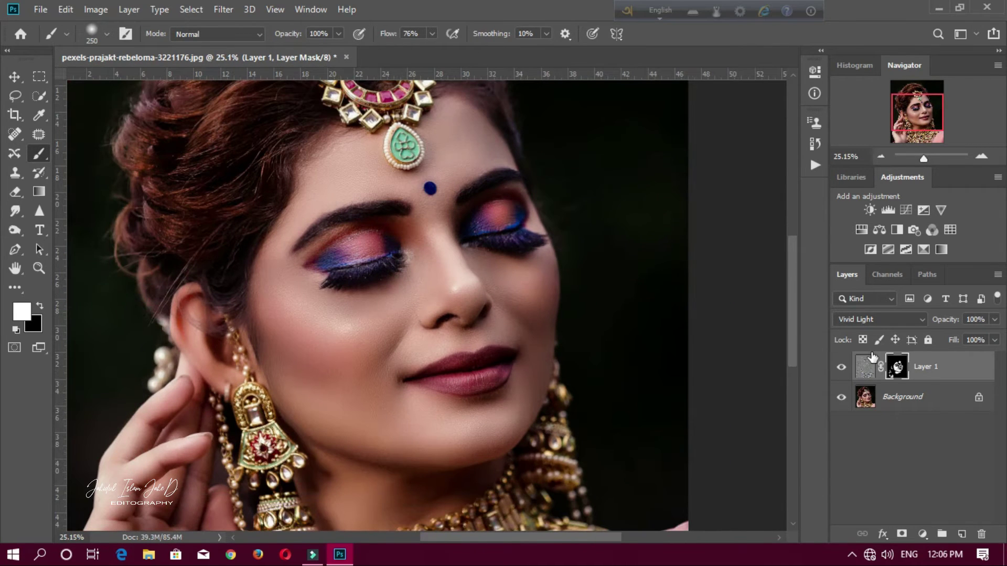
{"action": "right_click", "coordinate": [893, 369]}
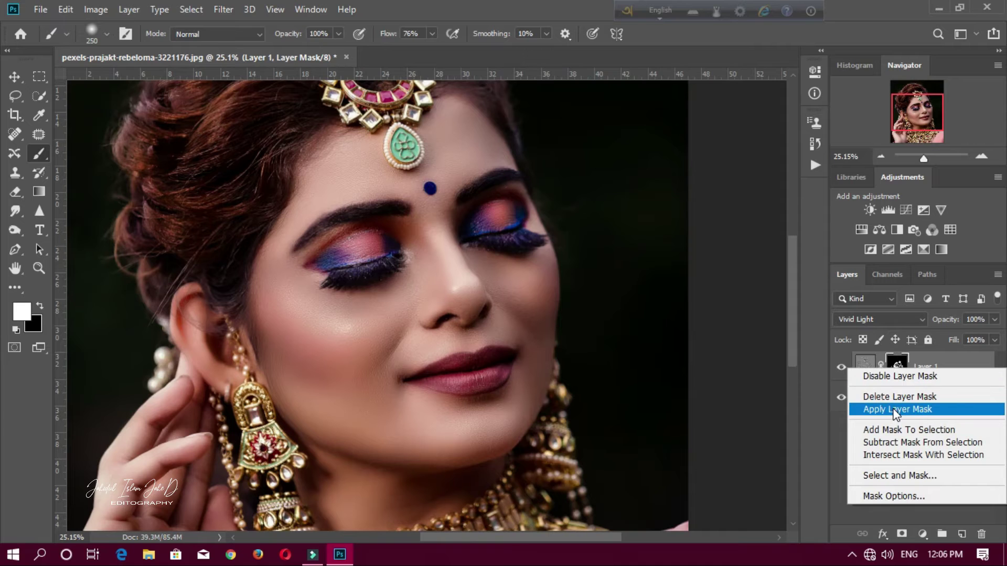
{"action": "left_click", "coordinate": [894, 411]}
{"action": "right_click", "coordinate": [893, 369]}
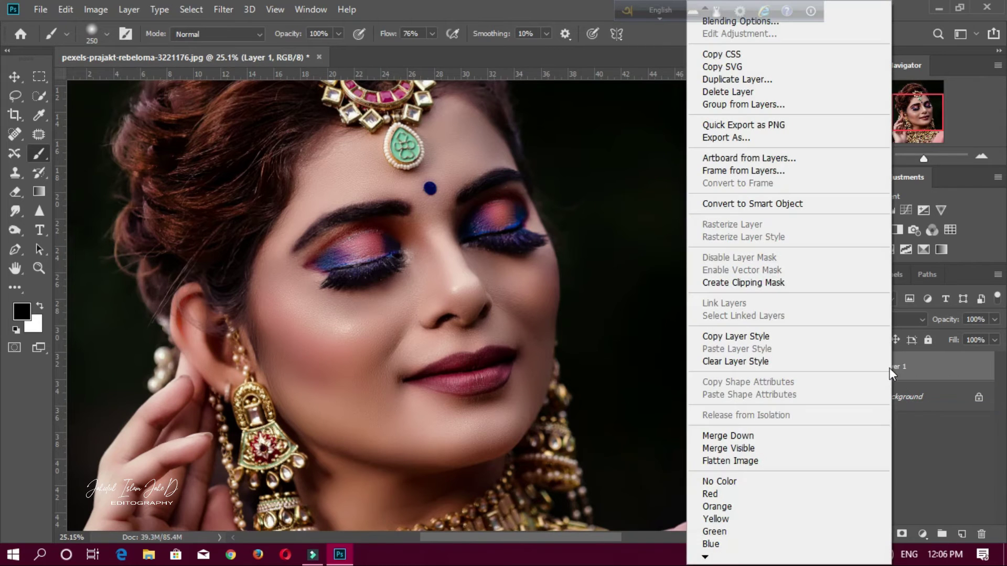
{"action": "left_click", "coordinate": [753, 436]}
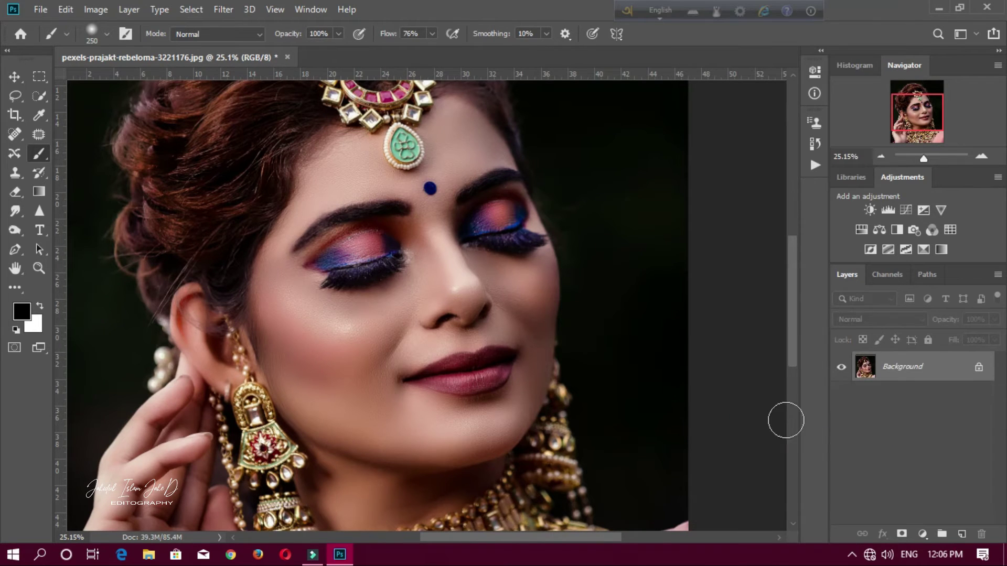
Duplicate the merged Background layer.
{"action": "left_click_drag", "start_coordinate": [907, 378], "coordinate": [962, 533]}
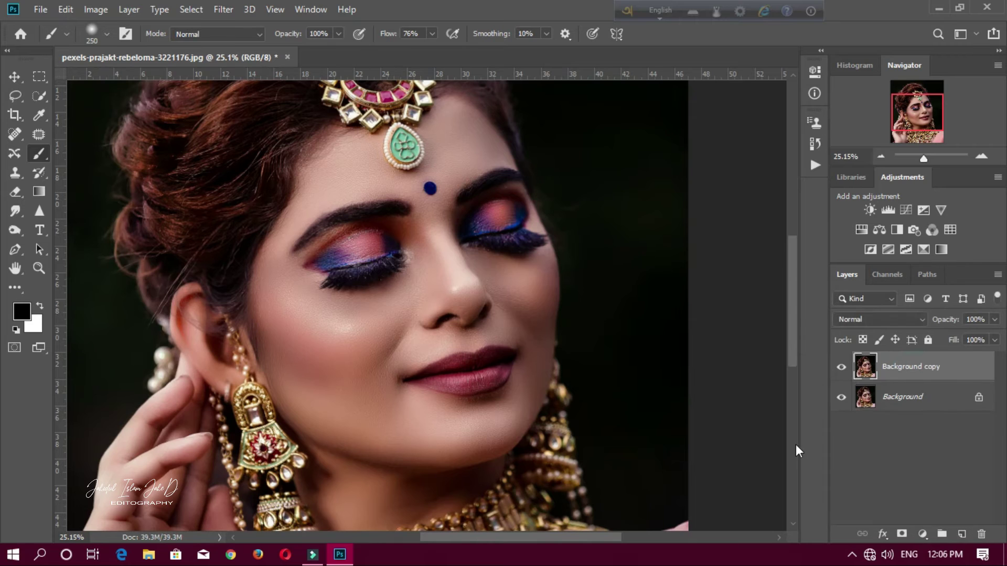
{"action": "scroll", "coordinate": [445, 262], "scroll_direction": "down", "scroll_amount": 2}
{"action": "scroll", "coordinate": [445, 262], "scroll_direction": "up", "scroll_amount": 2}
{"action": "scroll", "coordinate": [445, 262], "scroll_direction": "down", "scroll_amount": 2}
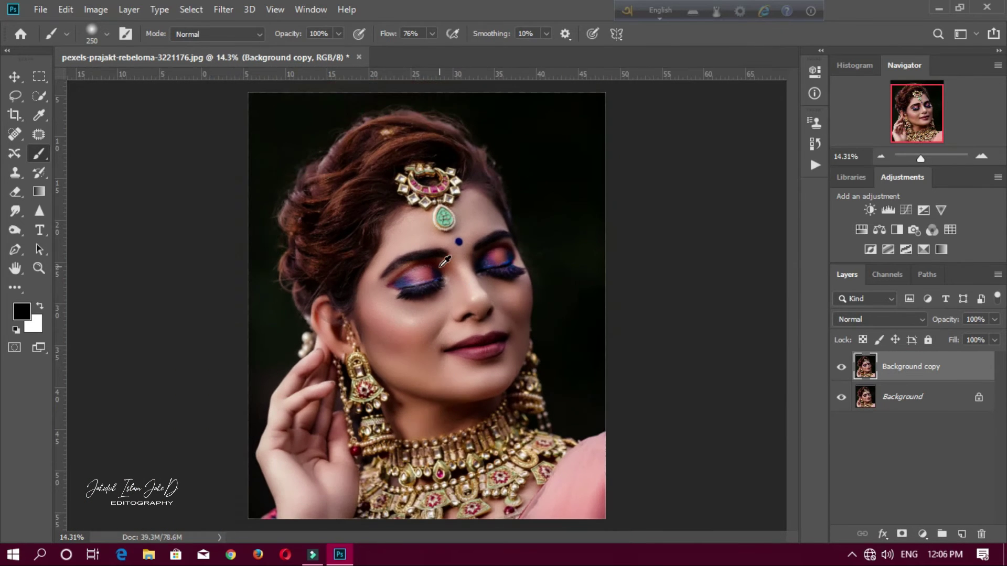
{"action": "scroll", "coordinate": [445, 262], "scroll_direction": "down", "scroll_amount": 2}
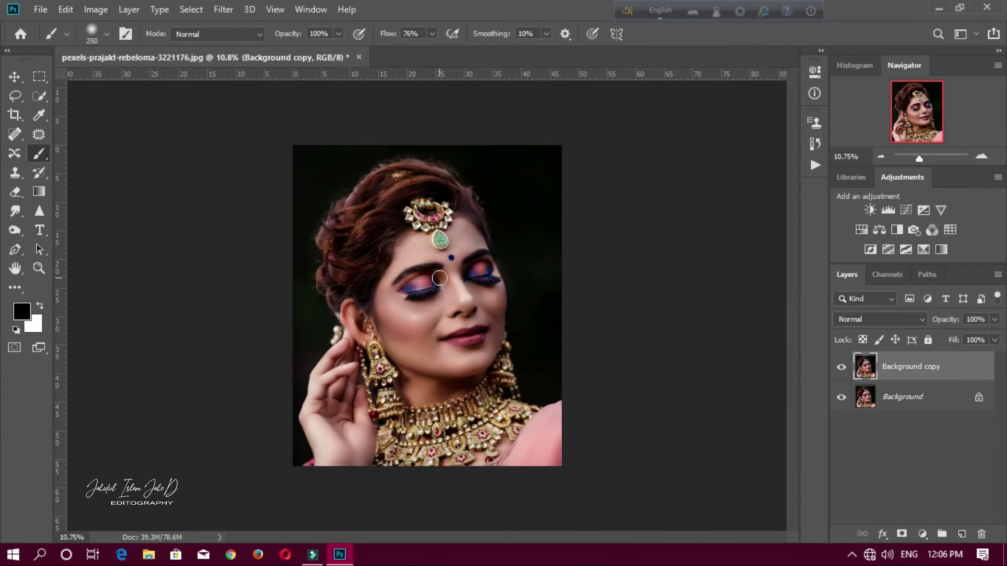
Open the Camera Raw filter on the Background copy and warm the white balance to a temperature of +3.
{"action": "scroll", "coordinate": [440, 278], "scroll_direction": "up", "scroll_amount": 1}
{"action": "left_click", "coordinate": [228, 14]}
{"action": "left_click", "coordinate": [258, 97]}
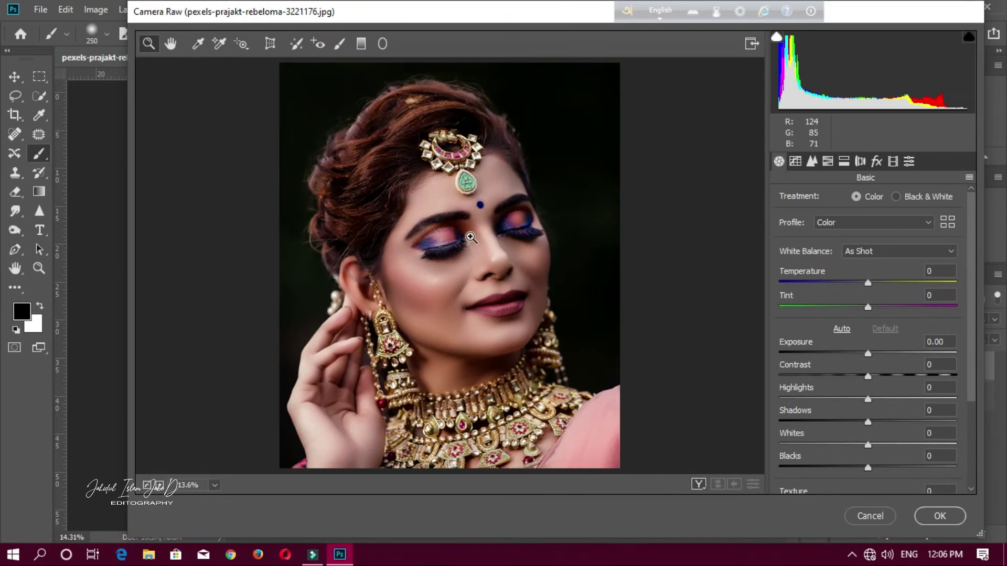
{"action": "left_click", "coordinate": [507, 252]}
{"action": "scroll", "coordinate": [507, 252], "scroll_direction": "up", "scroll_amount": 2}
{"action": "scroll", "coordinate": [507, 252], "scroll_direction": "down", "scroll_amount": 2}
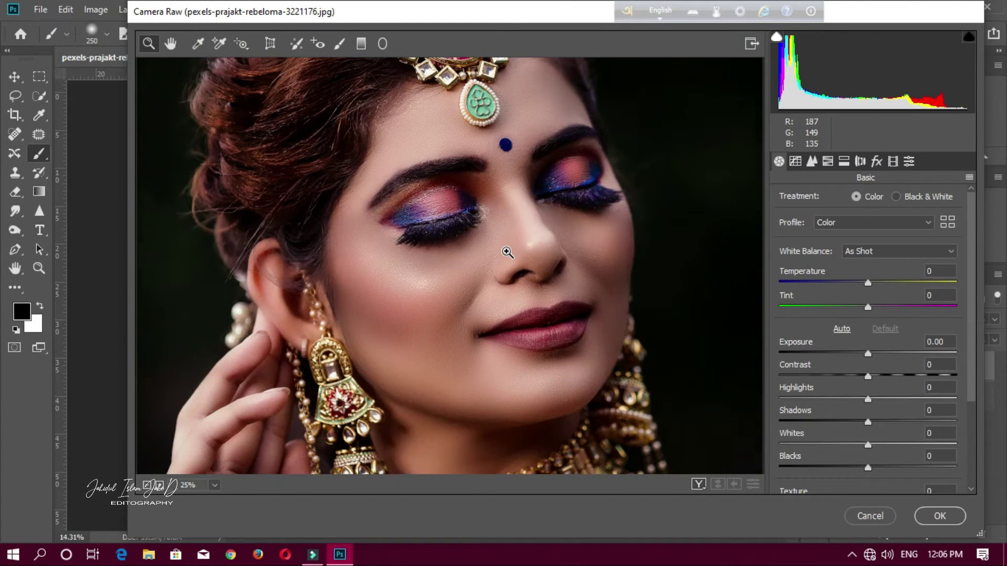
{"action": "scroll", "coordinate": [506, 251], "scroll_direction": "down", "scroll_amount": 2}
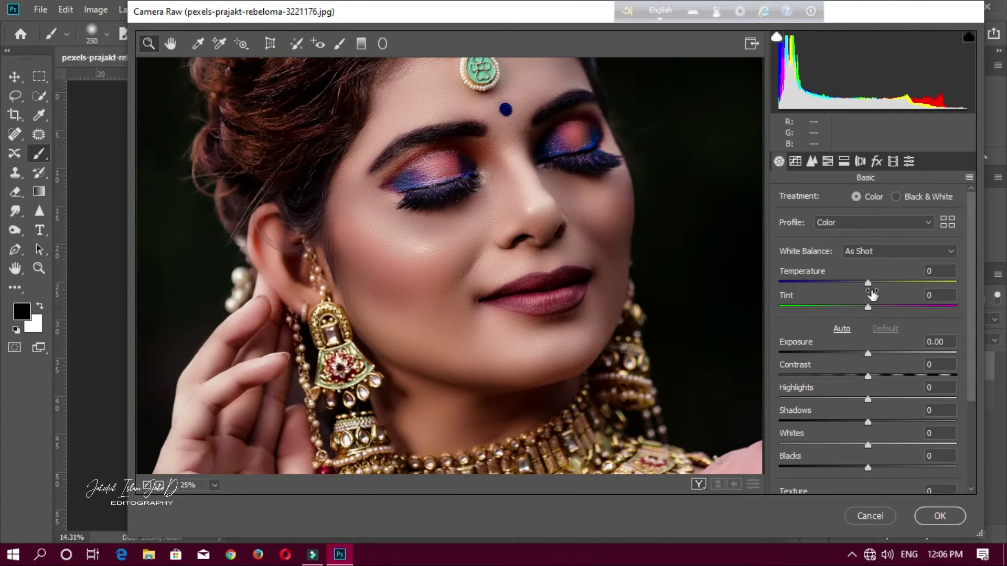
{"action": "left_click_drag", "start_coordinate": [868, 280], "coordinate": [871, 283]}
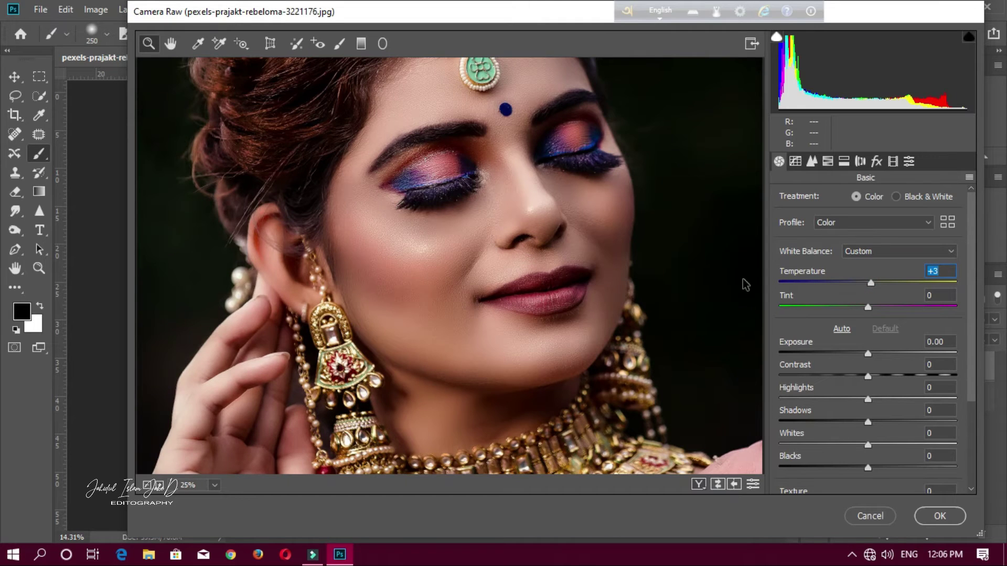
{"action": "left_click", "coordinate": [504, 265], "text": "alt"}
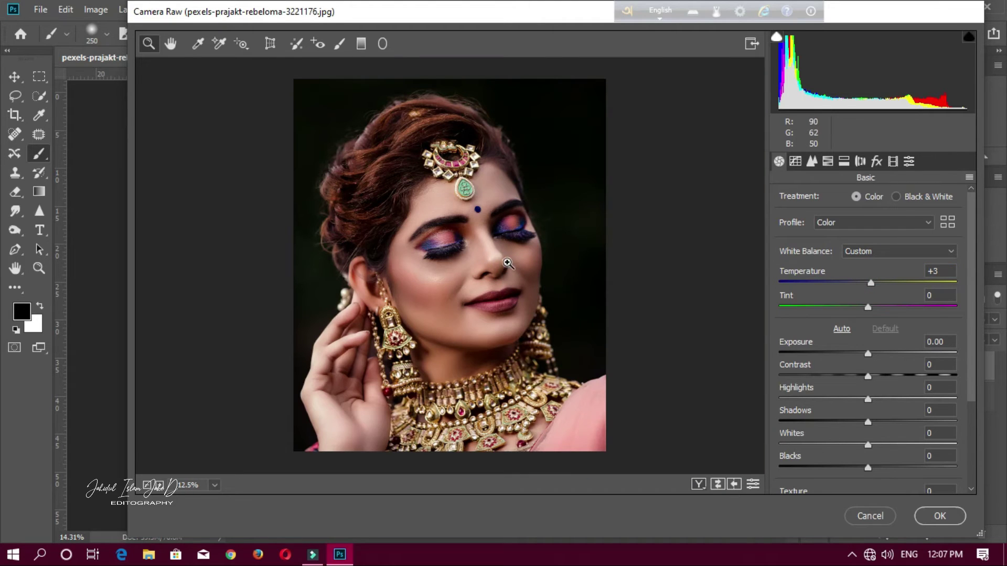
Set the Greens saturation to +89 and the Greens hue to -100 in the HSL adjustments.
{"action": "left_click", "coordinate": [827, 161]}
{"action": "left_click", "coordinate": [839, 200]}
{"action": "left_click", "coordinate": [787, 200]}
{"action": "left_click", "coordinate": [837, 202]}
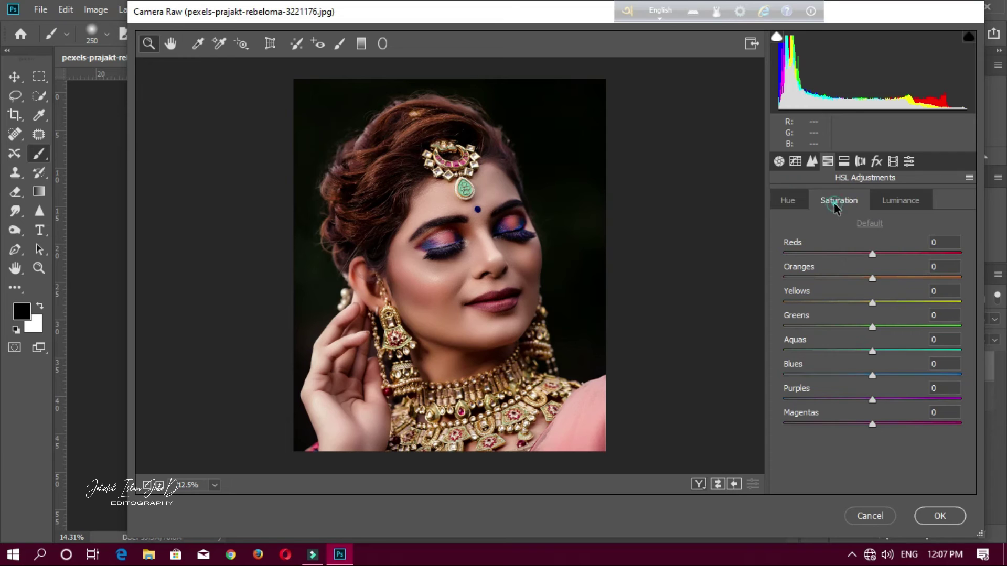
{"action": "left_click_drag", "start_coordinate": [869, 329], "coordinate": [956, 347]}
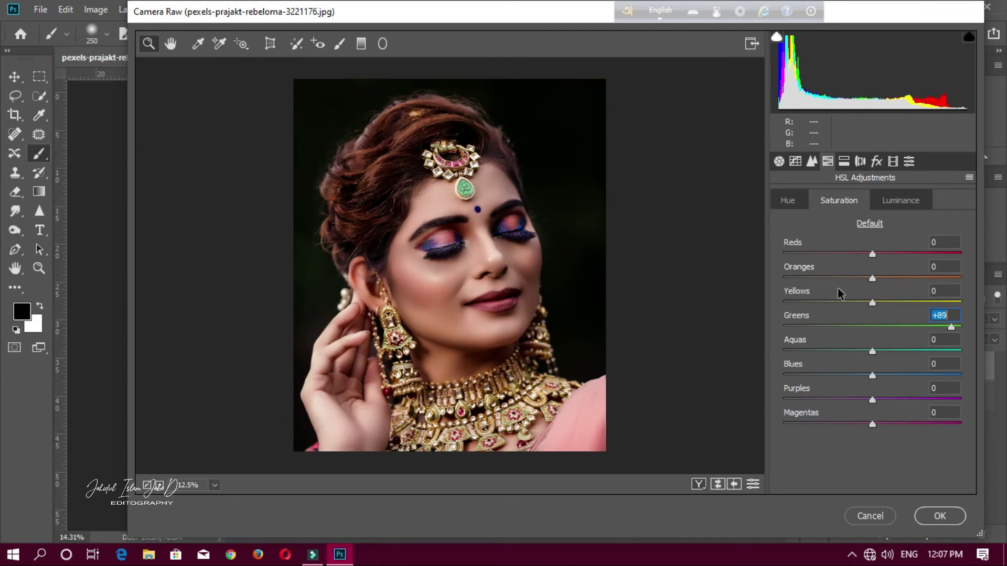
{"action": "left_click", "coordinate": [790, 203]}
{"action": "left_click_drag", "start_coordinate": [872, 326], "coordinate": [724, 355]}
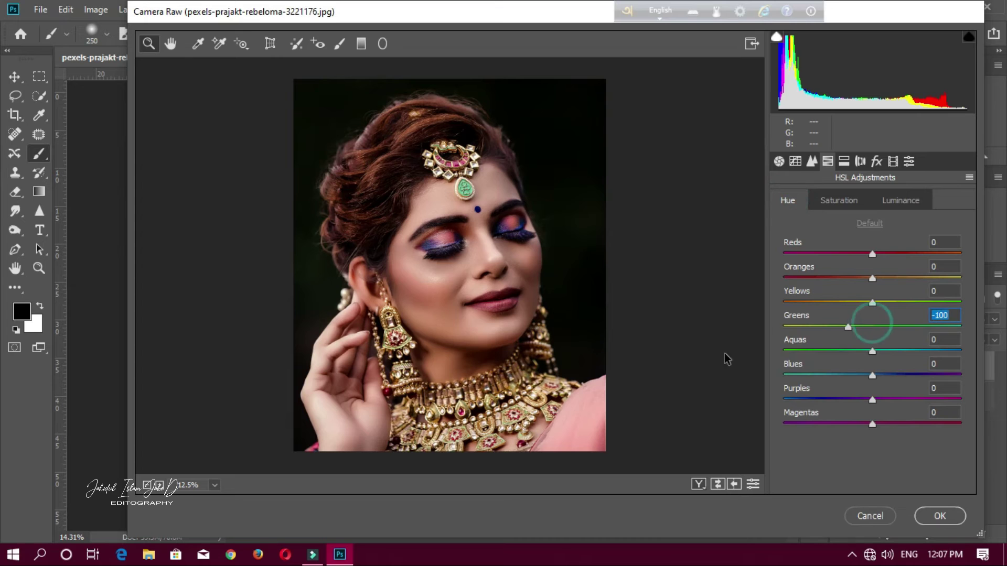
Add a post-crop vignette with an amount of -35 and apply the Camera Raw adjustments.
{"action": "left_click", "coordinate": [876, 161]}
{"action": "left_click_drag", "start_coordinate": [871, 351], "coordinate": [843, 358]}
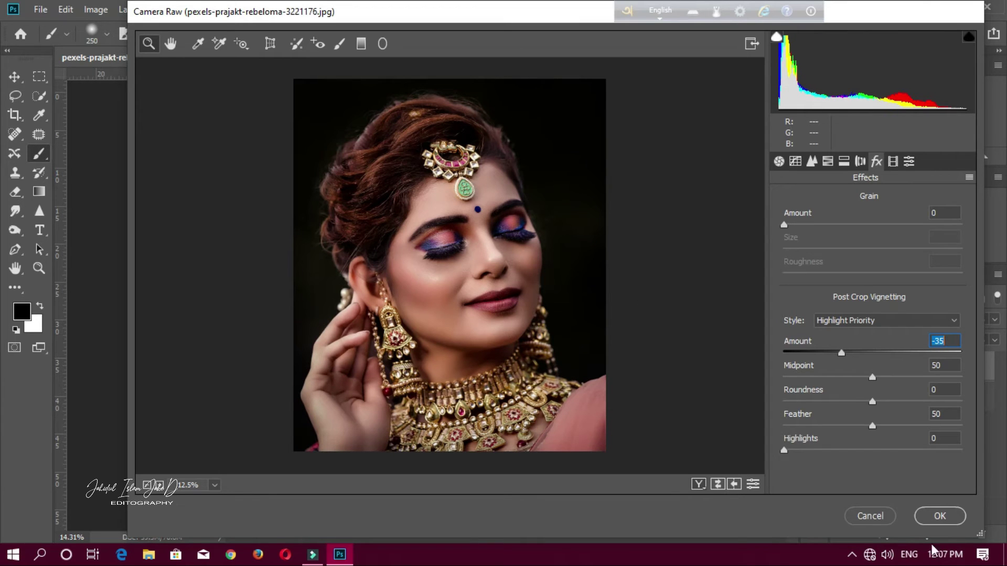
{"action": "left_click", "coordinate": [940, 516]}
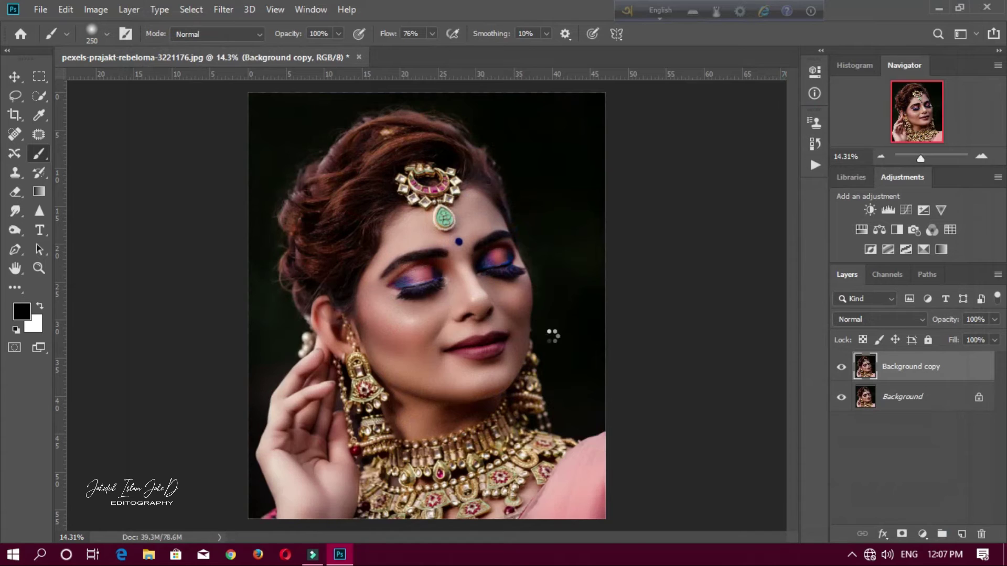
Brighten the bridge and tip of the nose with the Dodge tool on midtones at 12% exposure.
{"action": "scroll", "coordinate": [553, 336], "scroll_direction": "down", "scroll_amount": 1}
{"action": "scroll", "coordinate": [553, 335], "scroll_direction": "up", "scroll_amount": 3}
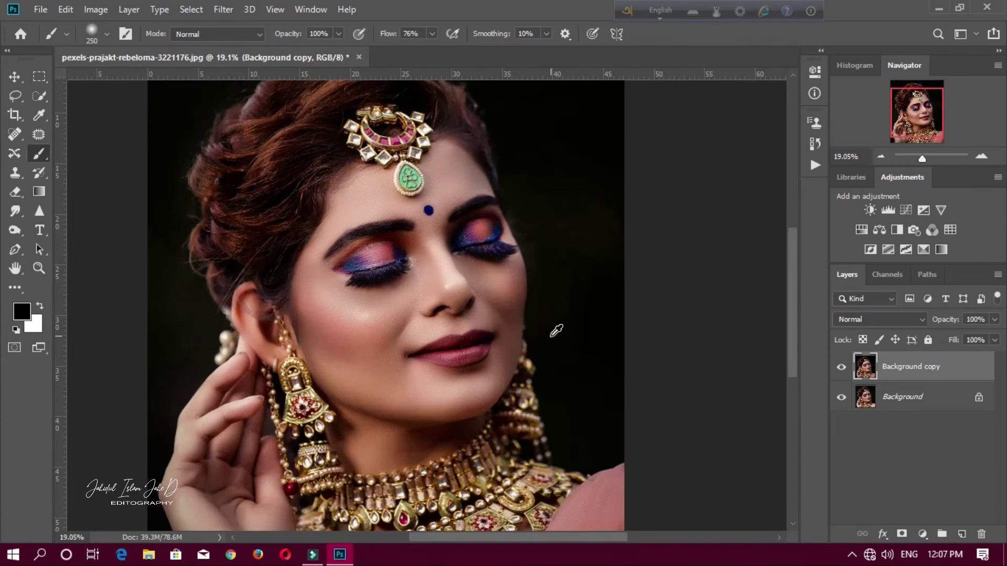
{"action": "scroll", "coordinate": [553, 333], "scroll_direction": "up", "scroll_amount": 3}
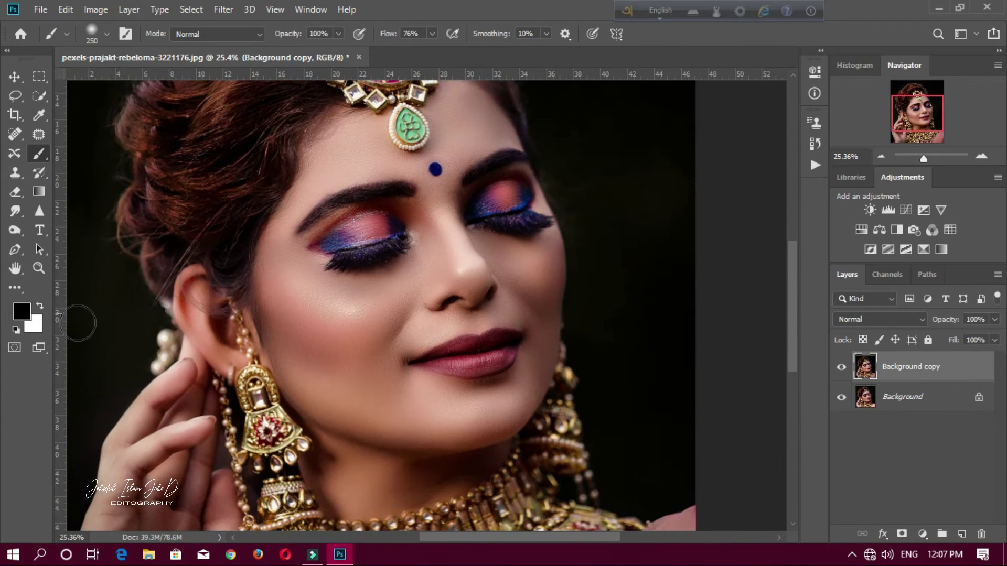
{"action": "left_click", "coordinate": [15, 229]}
{"action": "left_click", "coordinate": [15, 211]}
{"action": "right_click", "coordinate": [17, 232]}
{"action": "left_click", "coordinate": [47, 228]}
{"action": "scroll", "coordinate": [458, 263], "scroll_direction": "up", "scroll_amount": 1}
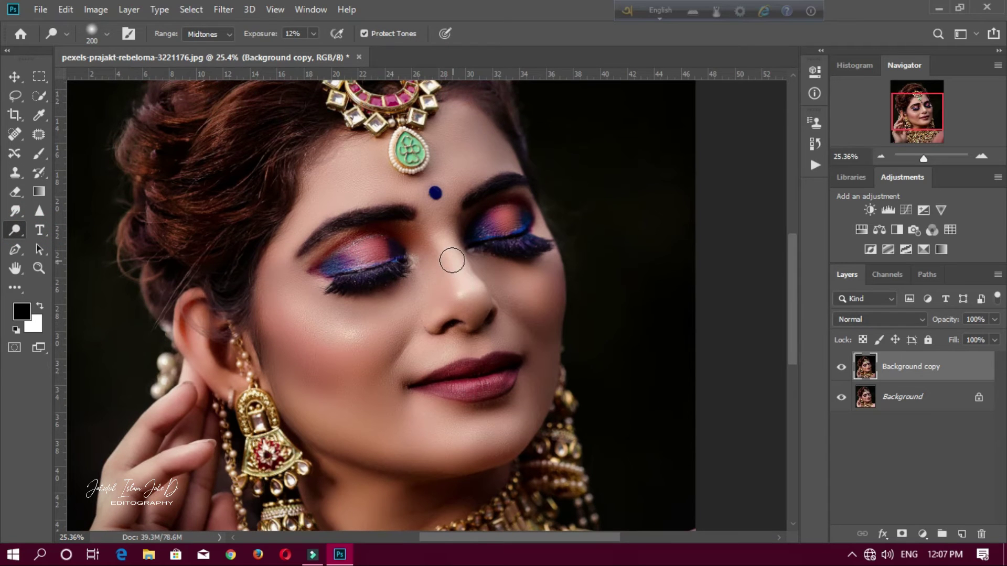
{"action": "left_click_drag", "start_coordinate": [439, 223], "coordinate": [471, 300]}
{"action": "scroll", "coordinate": [475, 311], "scroll_direction": "down", "scroll_amount": 2}
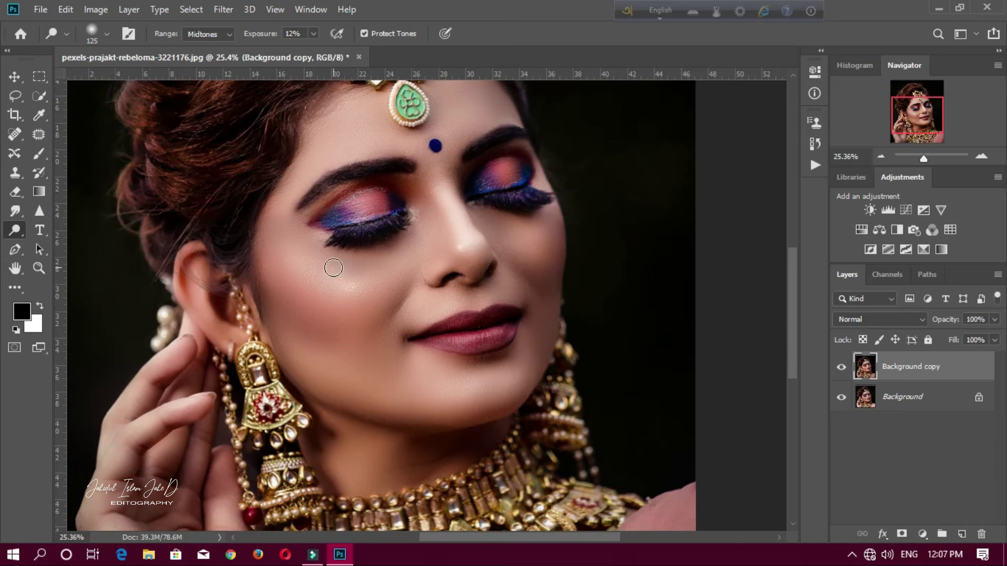
Lower the Dodge exposure to 8% and brighten the ear-side cheek and jaw with a size 250 brush.
{"action": "left_click", "coordinate": [299, 33]}
{"action": "type", "text": "9"}
{"action": "key", "text": "Return"}
{"action": "mouse_move", "coordinate": [276, 235]}
{"action": "left_mouse_down"}
{"action": "mouse_move", "coordinate": [324, 280]}
{"action": "mouse_move", "coordinate": [371, 301]}
{"action": "mouse_move", "coordinate": [442, 287]}
{"action": "mouse_move", "coordinate": [356, 293]}
{"action": "mouse_move", "coordinate": [314, 283]}
{"action": "mouse_move", "coordinate": [376, 314]}
{"action": "left_mouse_up"}
{"action": "scroll", "coordinate": [378, 302], "scroll_direction": "down", "scroll_amount": 3}
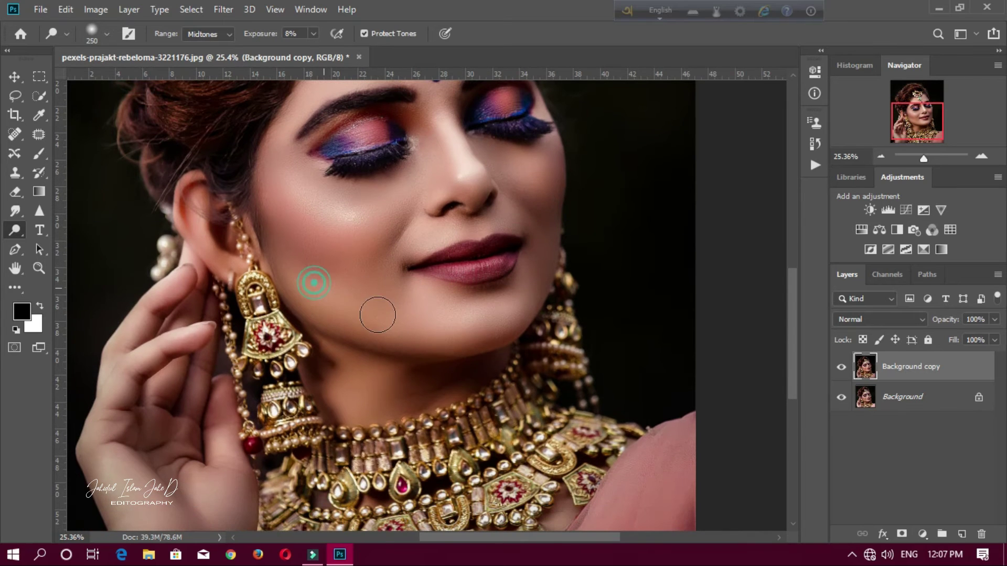
Raise the Dodge exposure to 13% and brighten the hand, neck and pink-draped shoulder with the size 250 brush.
{"action": "scroll", "coordinate": [476, 240], "scroll_direction": "down", "scroll_amount": 2}
{"action": "scroll", "coordinate": [477, 240], "scroll_direction": "down", "scroll_amount": 1}
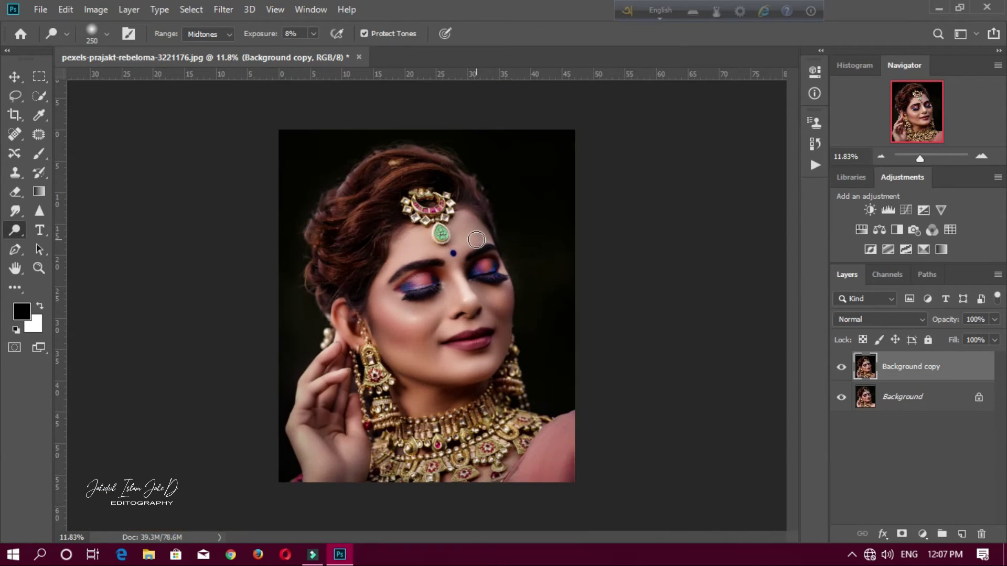
{"action": "scroll", "coordinate": [476, 315], "scroll_direction": "up", "scroll_amount": 1}
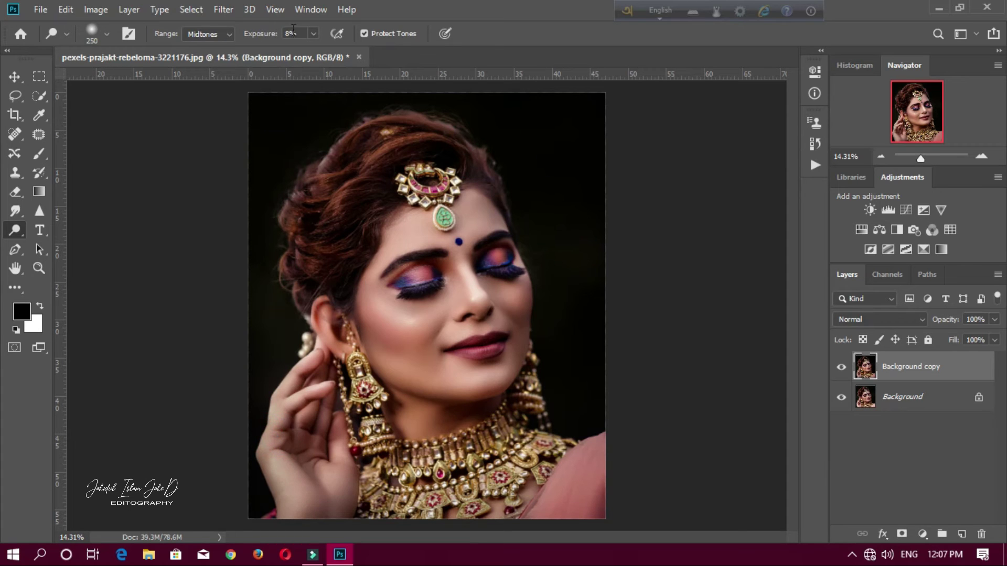
{"action": "type", "text": "12"}
{"action": "key", "text": "Return"}
{"action": "left_click", "coordinate": [272, 449]}
{"action": "left_click", "coordinate": [310, 414]}
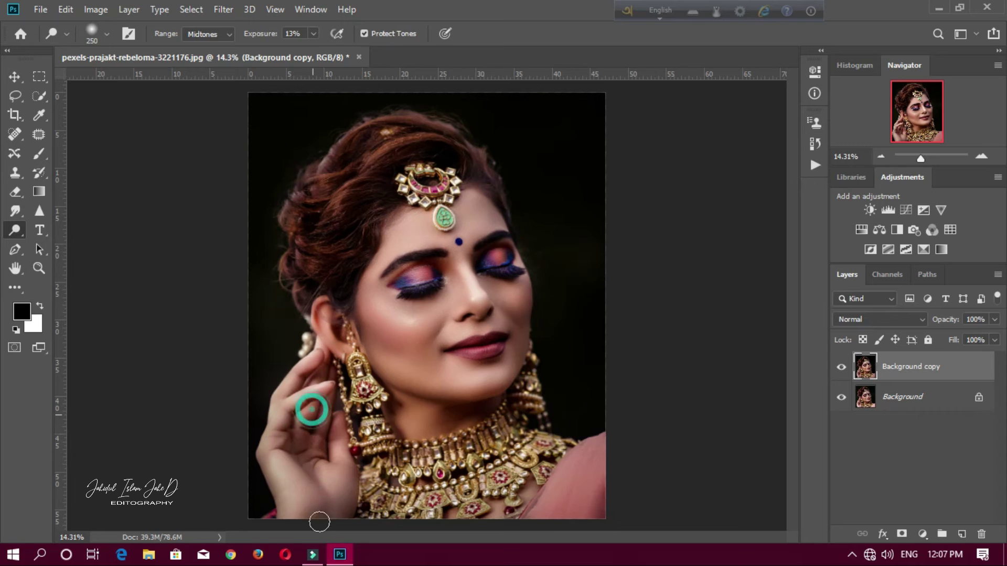
{"action": "left_click", "coordinate": [438, 407]}
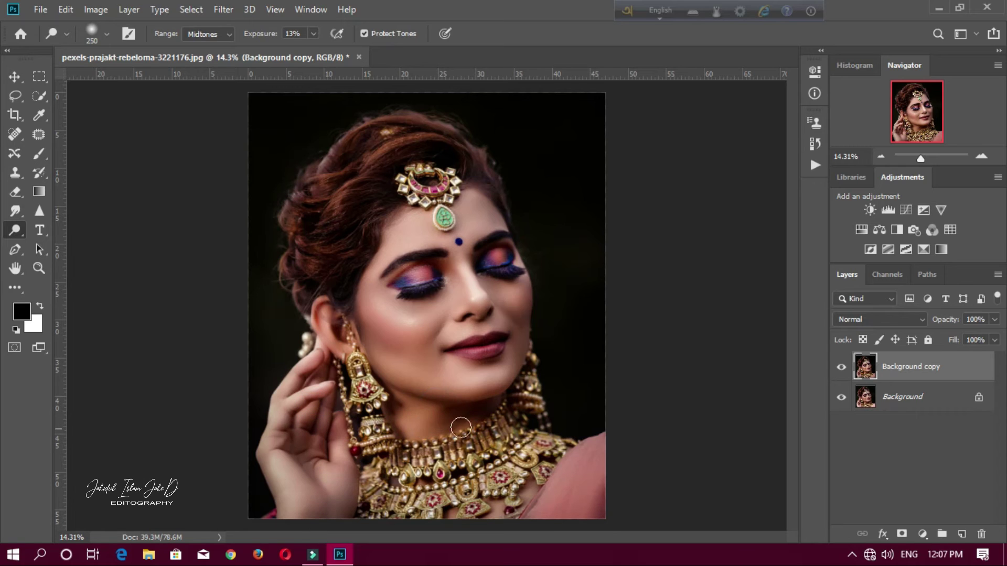
{"action": "left_click", "coordinate": [574, 468]}
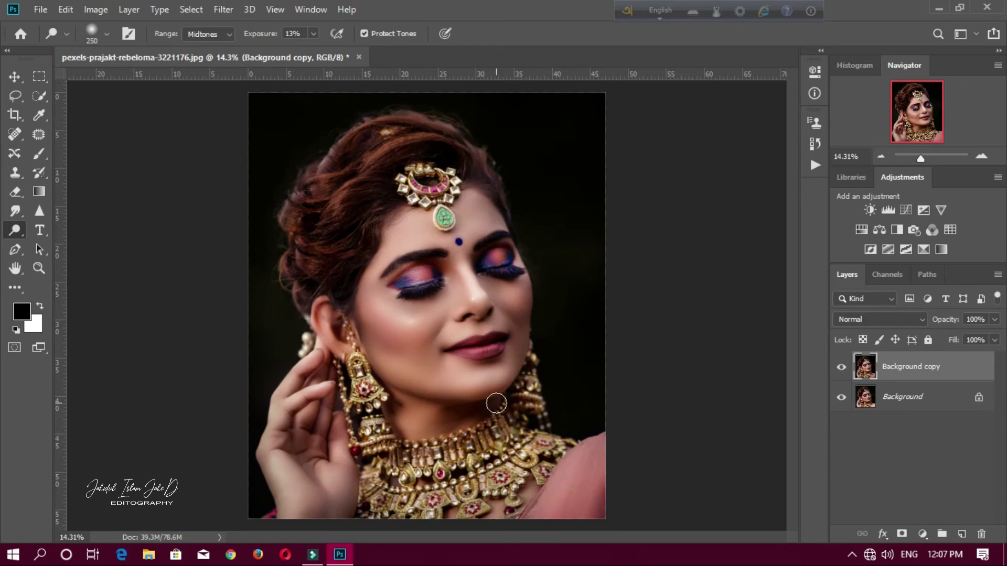
Brighten the far cheek with the Dodge tool on midtones at 13% exposure using the size 250 brush.
{"action": "left_click", "coordinate": [521, 290]}
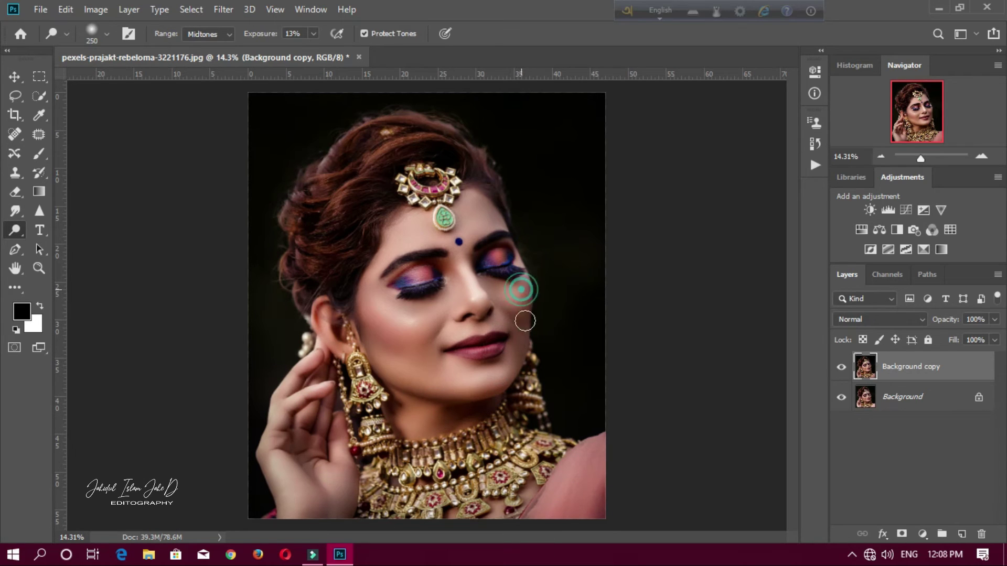
{"action": "scroll", "coordinate": [434, 338], "scroll_direction": "down", "scroll_amount": 3}
{"action": "scroll", "coordinate": [439, 335], "scroll_direction": "up", "scroll_amount": 5}
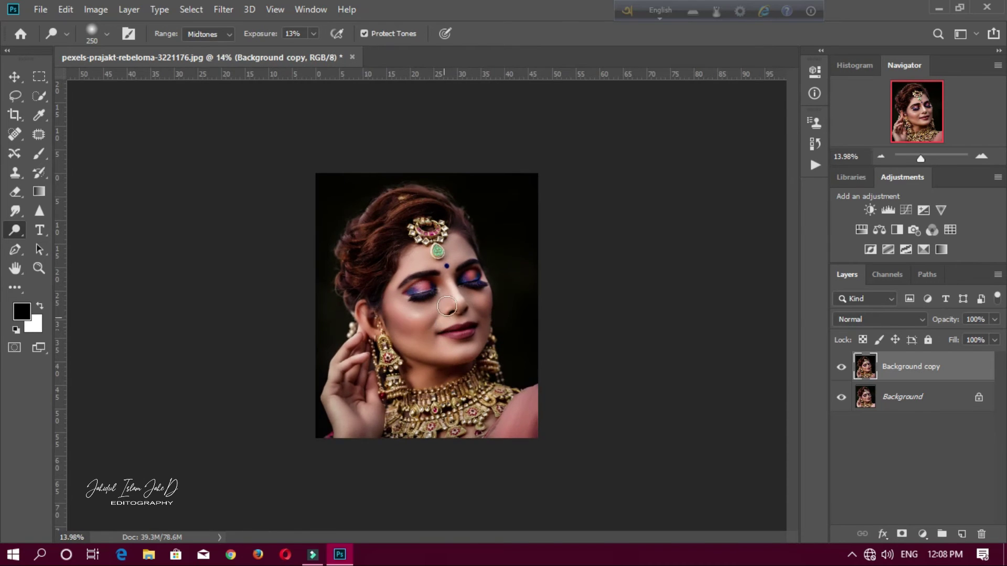
{"action": "scroll", "coordinate": [452, 300], "scroll_direction": "down", "scroll_amount": 3}
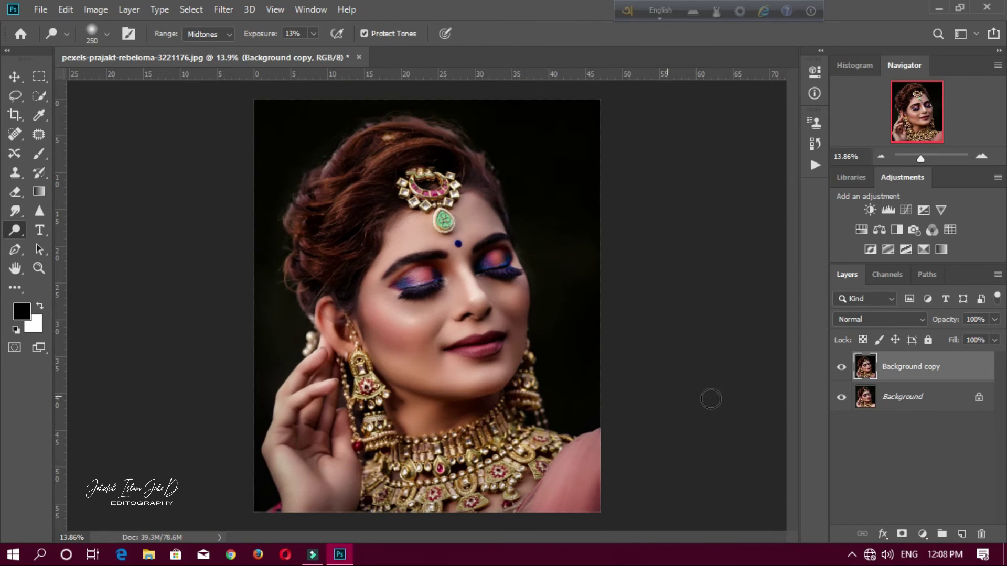
Compare the retouch by toggling the Background copy layer's visibility, and merge all visible layers.
{"action": "left_click", "coordinate": [844, 370]}
{"action": "left_click", "coordinate": [843, 370]}
{"action": "right_click", "coordinate": [917, 373]}
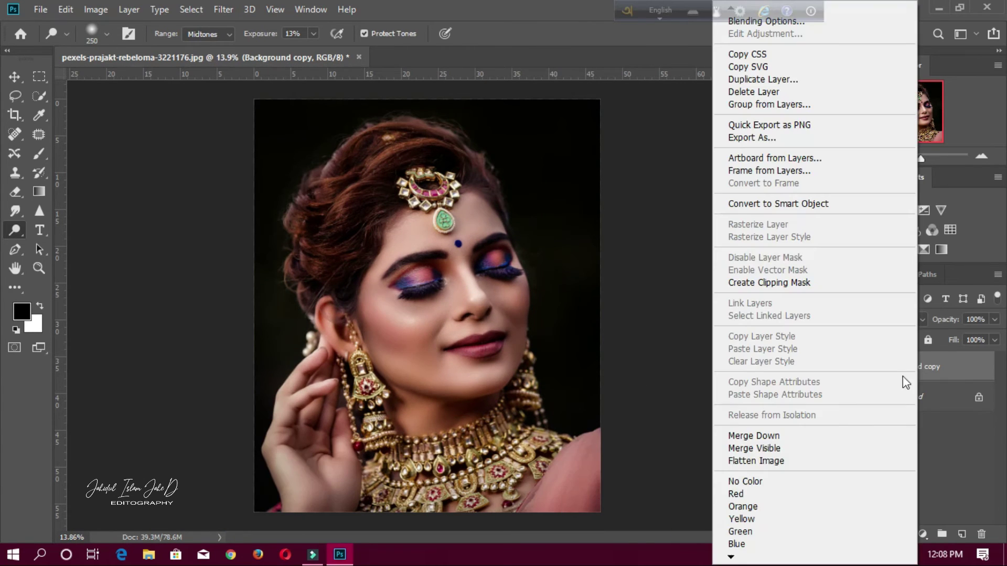
{"action": "left_click", "coordinate": [782, 449]}
{"action": "scroll", "coordinate": [626, 383], "scroll_direction": "down", "scroll_amount": 1}
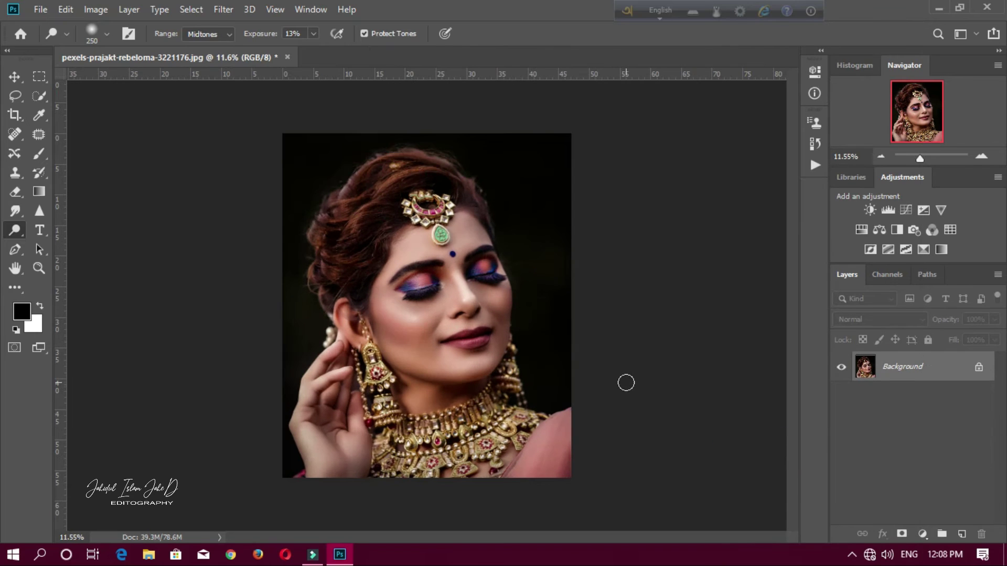
{"action": "left_click", "coordinate": [37, 10]}
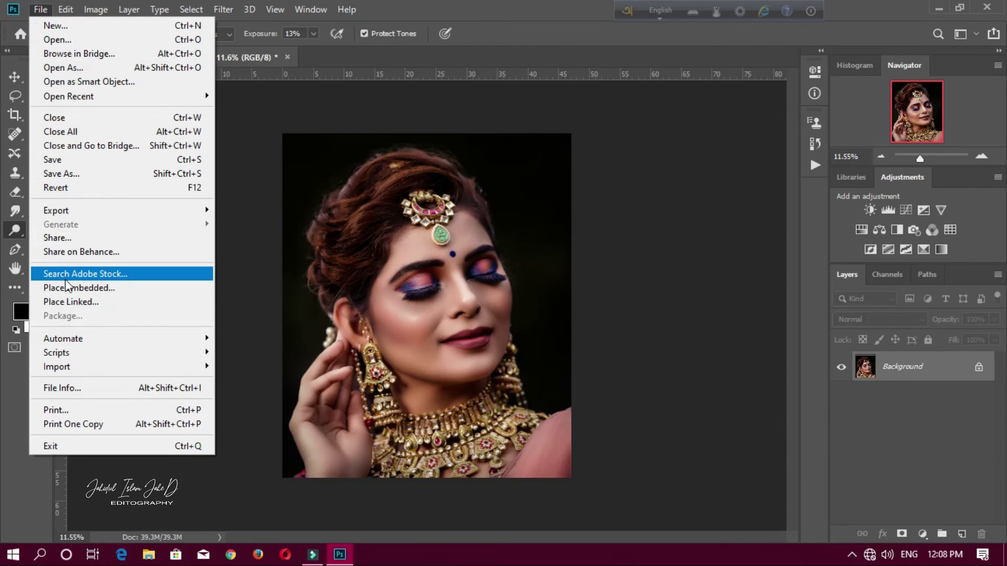
{"action": "left_click", "coordinate": [38, 10]}
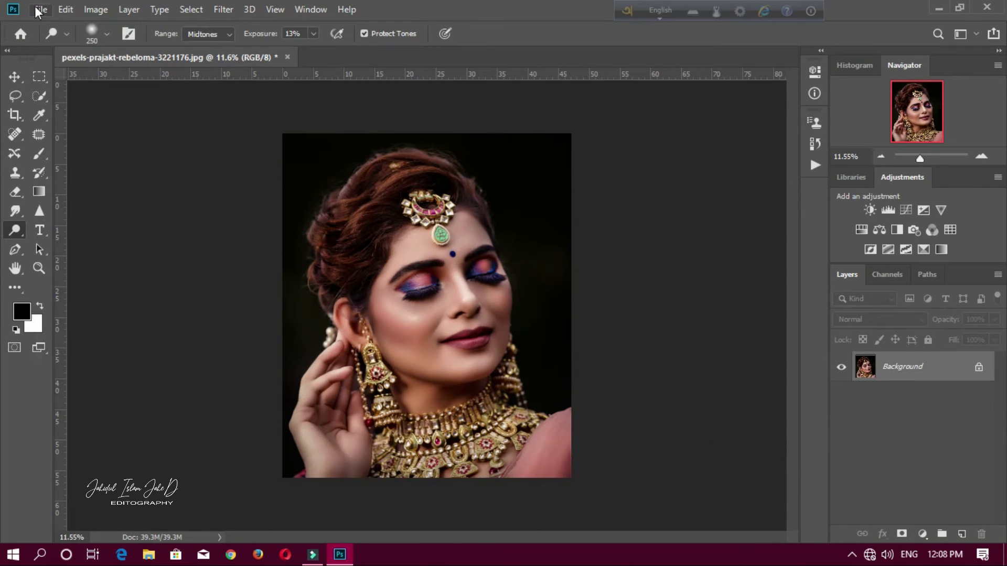
{"action": "left_click", "coordinate": [227, 13]}
{"action": "mouse_move", "coordinate": [243, 338]}
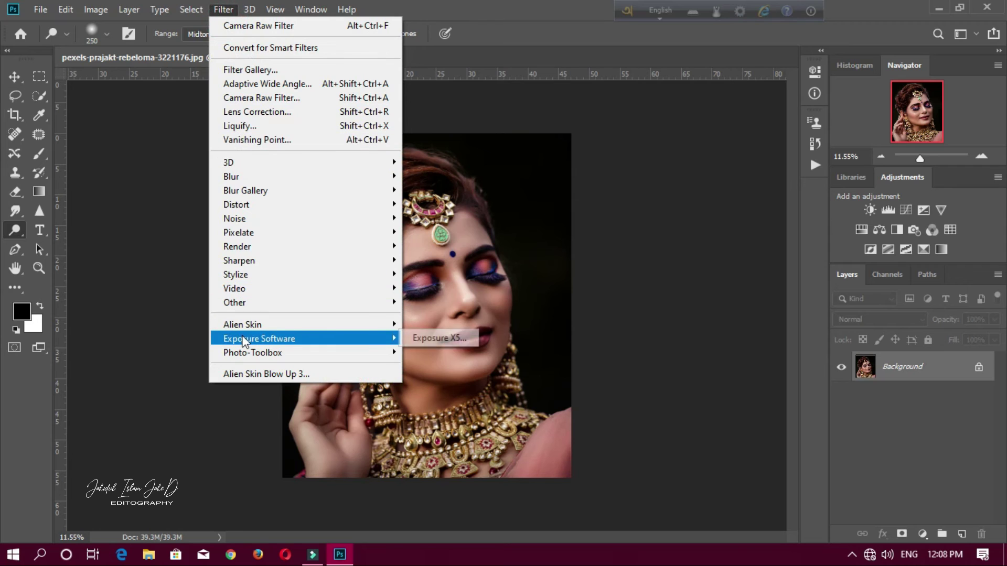
{"action": "left_click", "coordinate": [223, 12]}
Open the merged image in the Camera Raw Filter and set the luminance noise reduction to 9.
{"action": "left_click", "coordinate": [225, 12]}
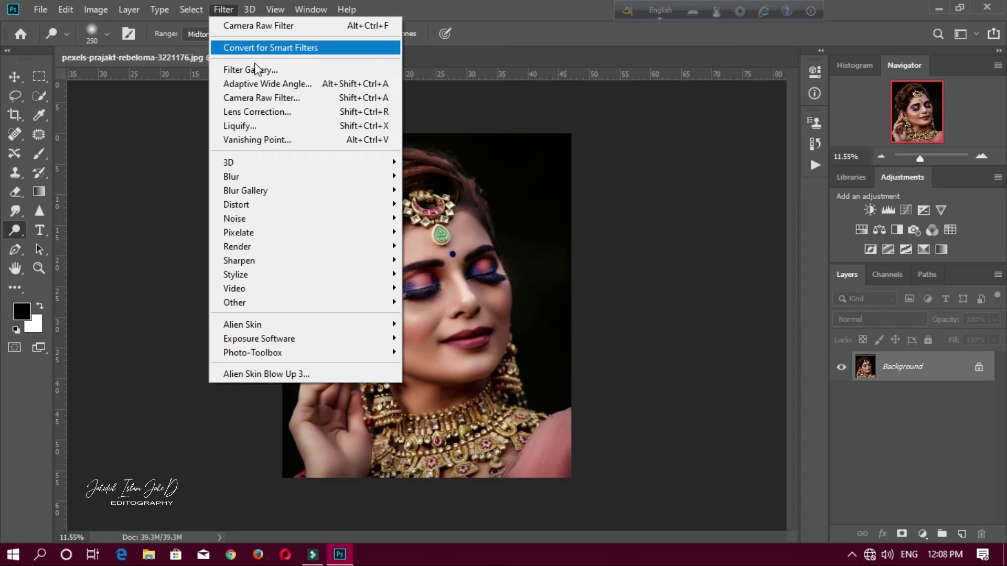
{"action": "left_click", "coordinate": [250, 99]}
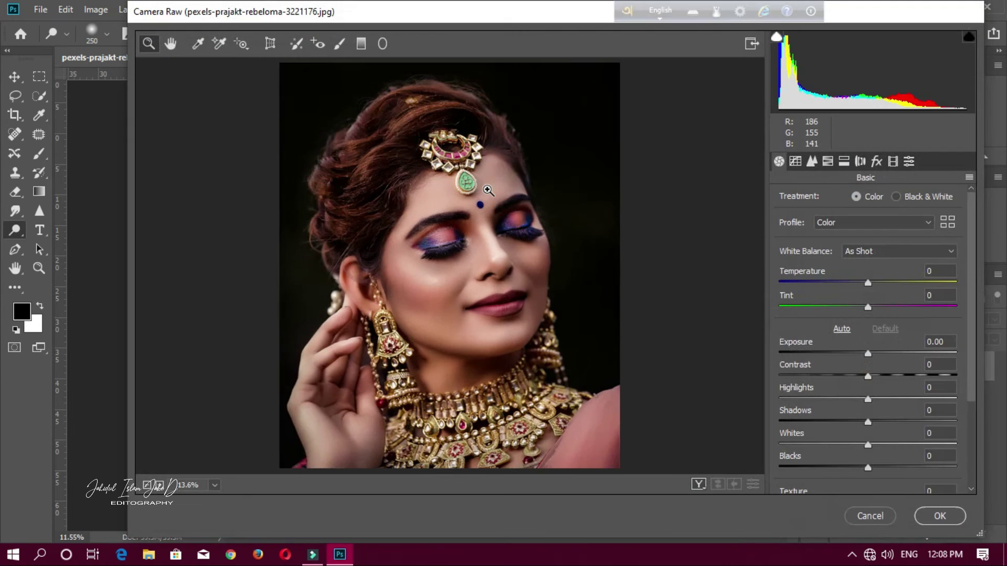
{"action": "left_click", "coordinate": [812, 161]}
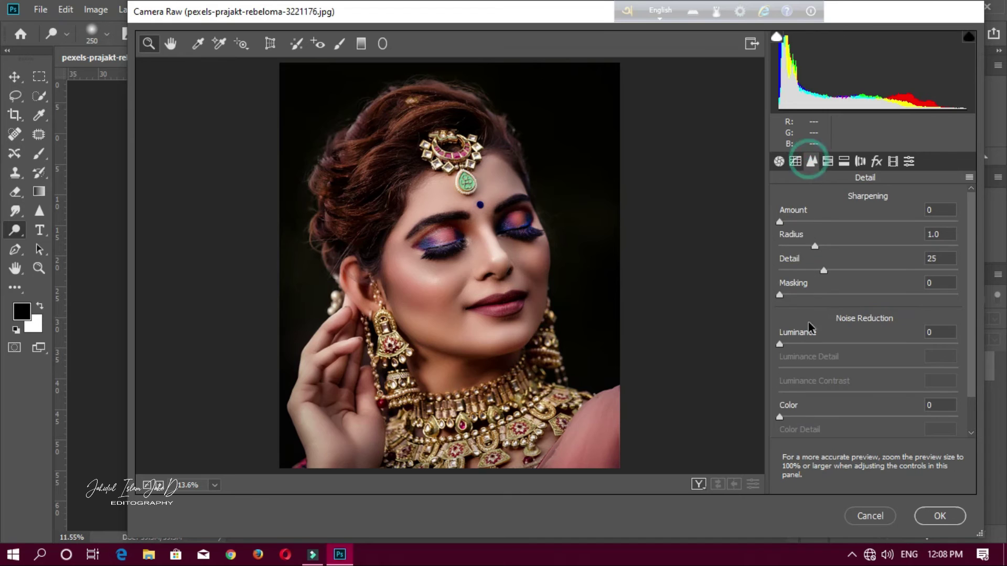
{"action": "left_click", "coordinate": [481, 260]}
{"action": "scroll", "coordinate": [813, 259], "scroll_direction": "down", "scroll_amount": 2}
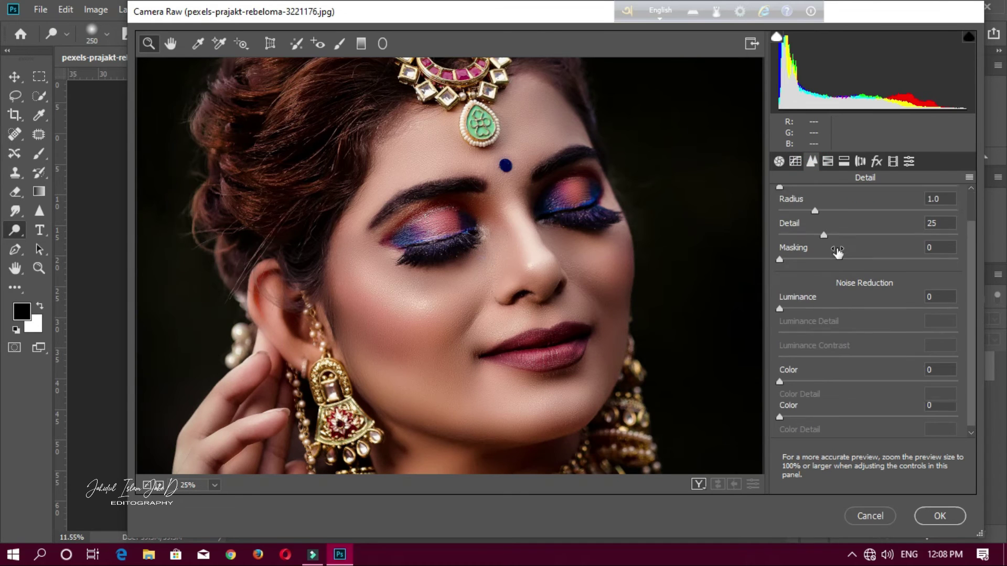
{"action": "left_click_drag", "start_coordinate": [793, 304], "coordinate": [795, 305]}
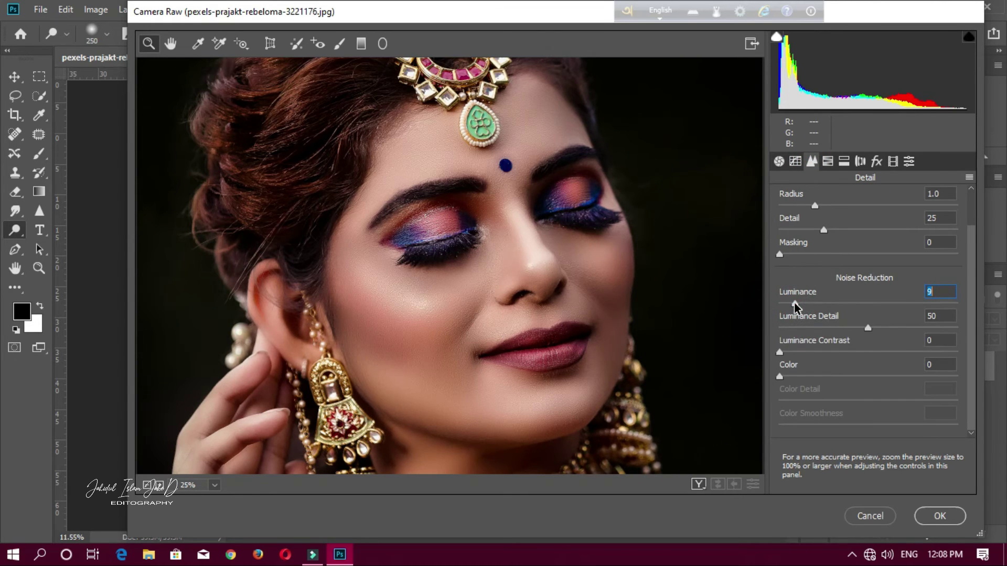
{"action": "left_click", "coordinate": [469, 268], "text": "alt"}
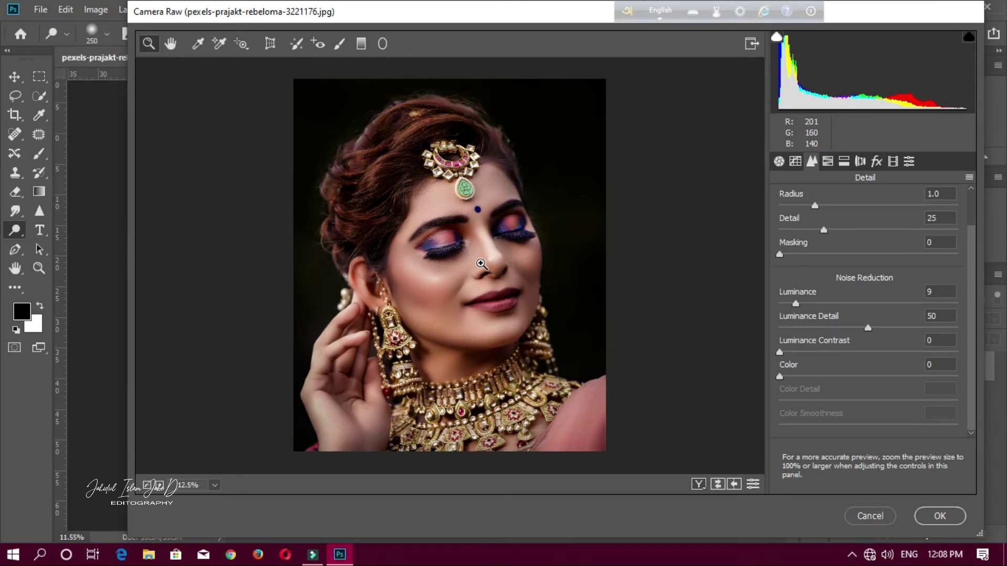
Raise the HSL saturation of Reds to +8 and Oranges to +5, and apply the Camera Raw adjustments.
{"action": "left_click", "coordinate": [826, 161]}
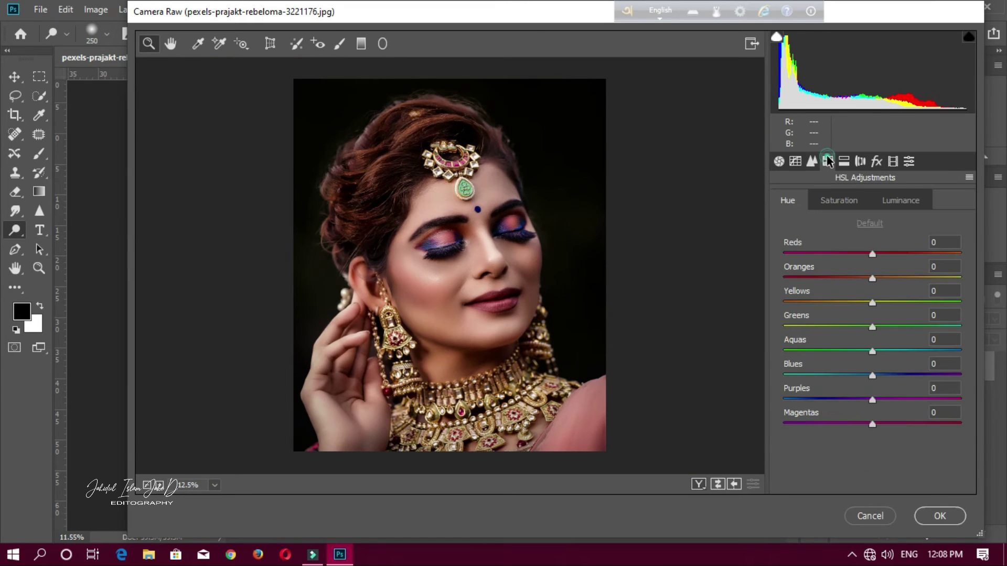
{"action": "left_click", "coordinate": [839, 200]}
{"action": "left_click_drag", "start_coordinate": [872, 253], "coordinate": [878, 258]}
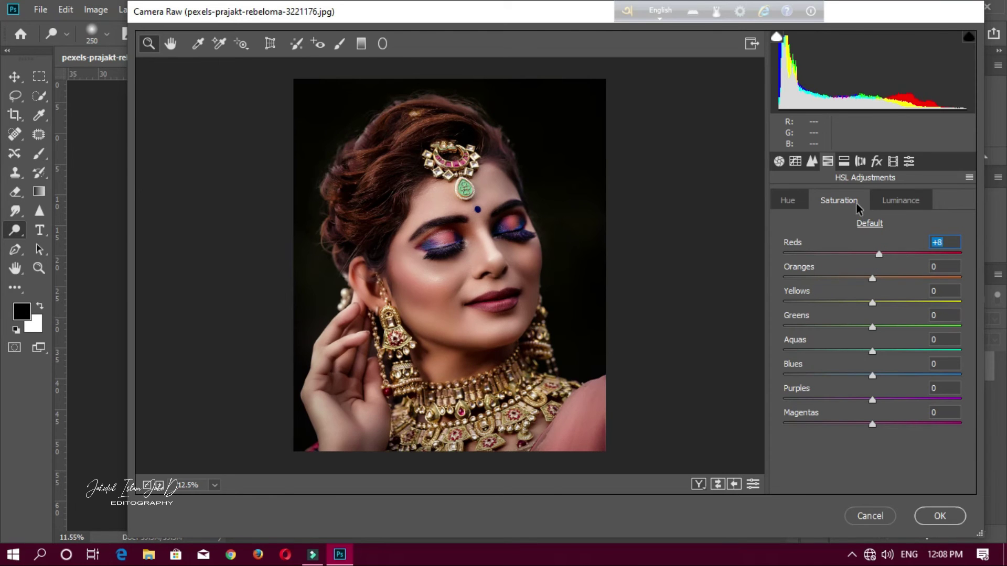
{"action": "left_click_drag", "start_coordinate": [870, 276], "coordinate": [876, 277]}
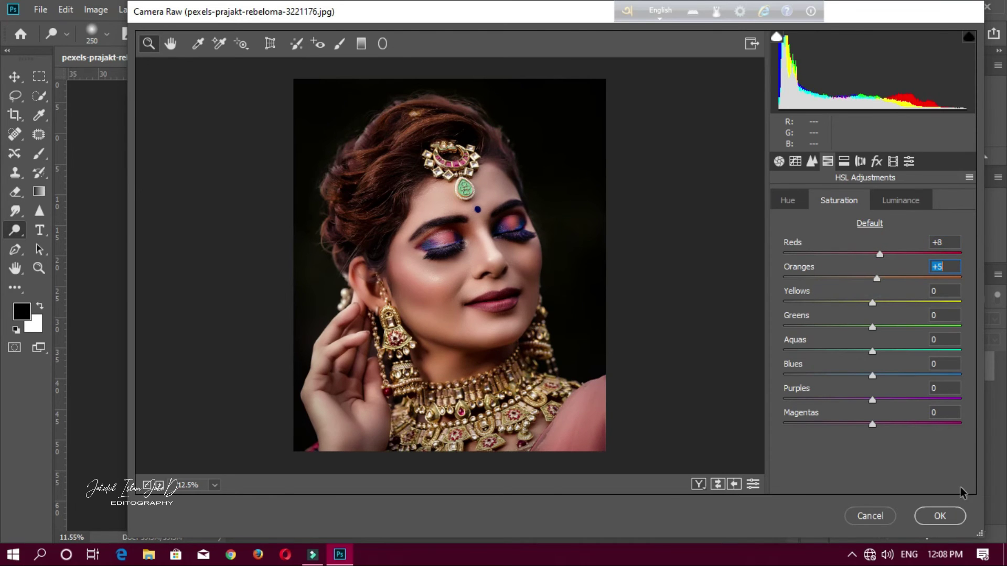
{"action": "left_click", "coordinate": [938, 515]}
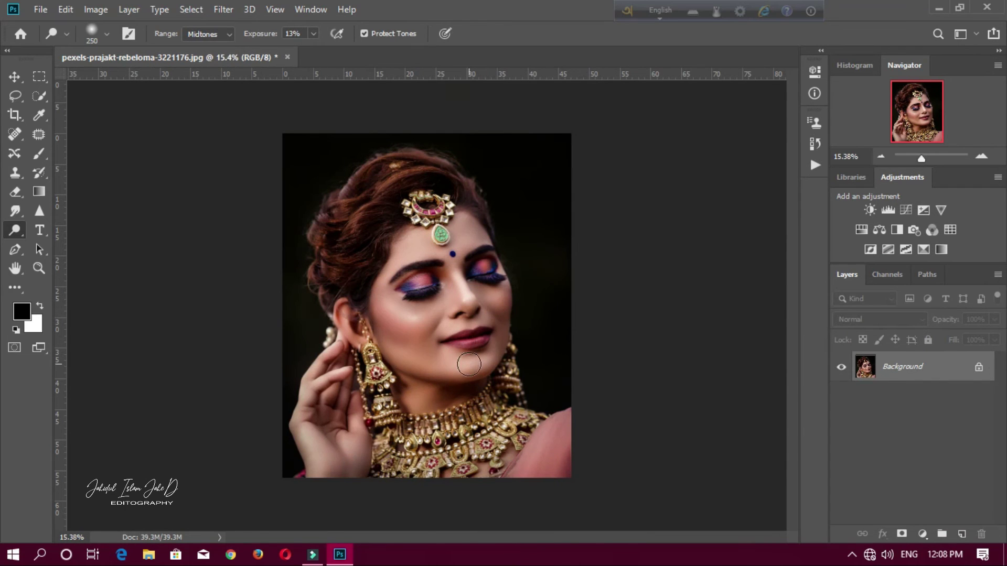
Smooth the texture of the lower and upper lips with the Mixer Brush using a reduced brush size.
{"action": "scroll", "coordinate": [468, 364], "scroll_direction": "up", "scroll_amount": 5}
{"action": "left_click_drag", "start_coordinate": [40, 149], "coordinate": [76, 165]}
{"action": "key", "text": "bracketleft"}
{"action": "key", "text": "bracketleft"}
{"action": "key", "text": "bracketleft"}
{"action": "key", "text": "bracketleft"}
{"action": "key", "text": "bracketleft"}
{"action": "key", "text": "bracketleft"}
{"action": "key", "text": "bracketleft"}
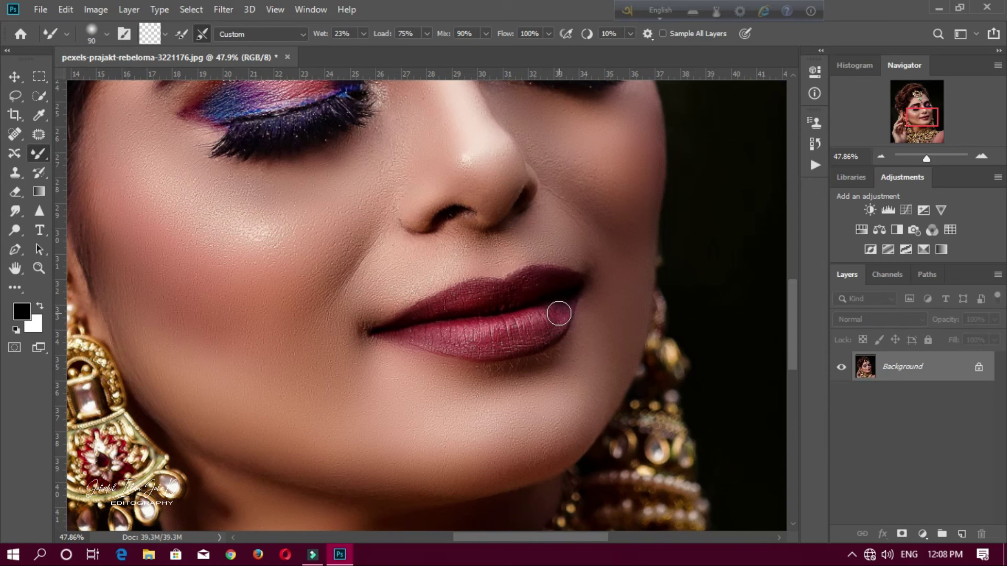
{"action": "key", "text": "bracketright"}
{"action": "left_click_drag", "start_coordinate": [562, 308], "coordinate": [438, 334]}
{"action": "mouse_move", "coordinate": [556, 281]}
{"action": "left_mouse_down"}
{"action": "mouse_move", "coordinate": [440, 308]}
{"action": "mouse_move", "coordinate": [463, 301]}
{"action": "left_mouse_up"}
{"action": "scroll", "coordinate": [463, 301], "scroll_direction": "down", "scroll_amount": 5}
{"action": "scroll", "coordinate": [375, 189], "scroll_direction": "up", "scroll_amount": 4}
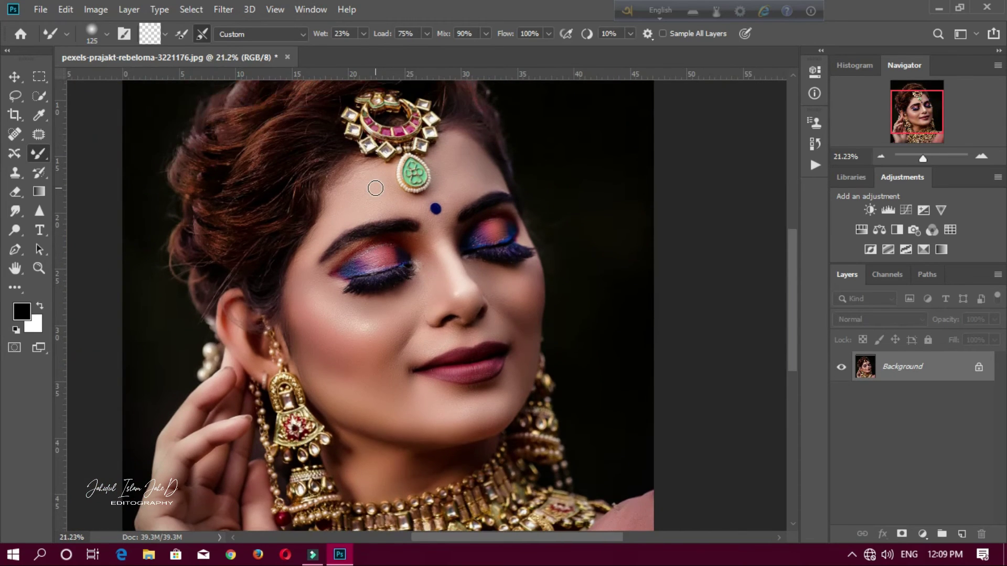
Enlarge the Mixer Brush to size 150 and inspect the eye makeup, nose, lips and ear area up close.
{"action": "scroll", "coordinate": [375, 189], "scroll_direction": "down", "scroll_amount": 1}
{"action": "scroll", "coordinate": [376, 188], "scroll_direction": "up", "scroll_amount": 1}
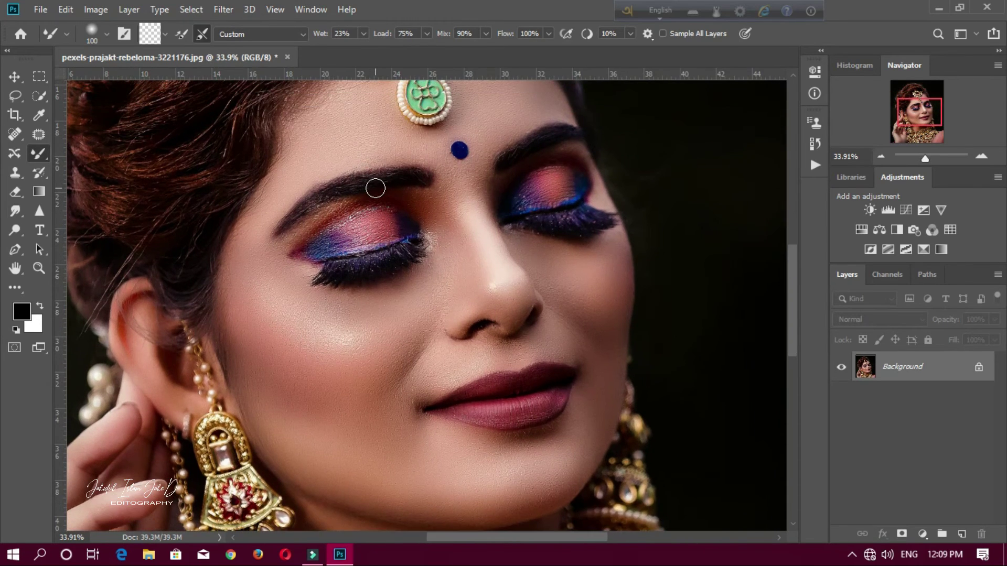
{"action": "scroll", "coordinate": [375, 188], "scroll_direction": "up", "scroll_amount": 2}
{"action": "key", "text": "bracketright"}
{"action": "key", "text": "bracketright"}
{"action": "scroll", "coordinate": [391, 274], "scroll_direction": "down", "scroll_amount": 1}
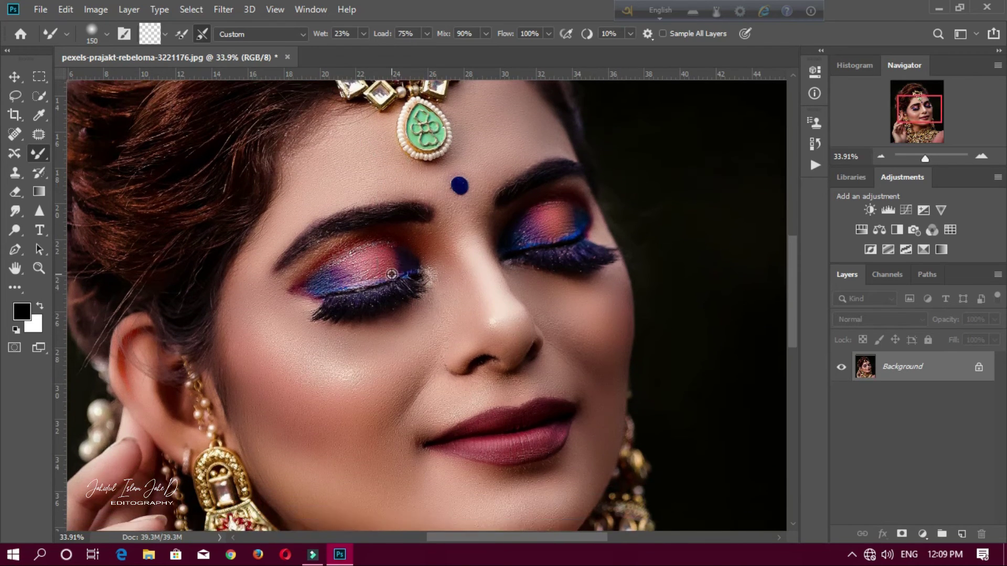
{"action": "scroll", "coordinate": [392, 274], "scroll_direction": "down", "scroll_amount": 3}
{"action": "scroll", "coordinate": [394, 268], "scroll_direction": "up", "scroll_amount": 1}
{"action": "scroll", "coordinate": [394, 265], "scroll_direction": "down", "scroll_amount": 1}
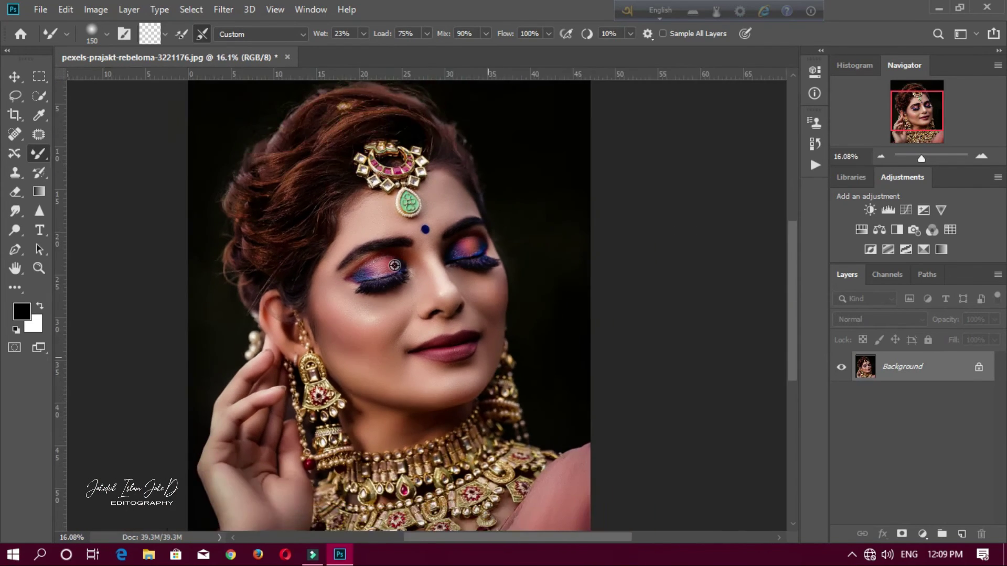
{"action": "scroll", "coordinate": [399, 233], "scroll_direction": "up", "scroll_amount": 2}
{"action": "scroll", "coordinate": [396, 241], "scroll_direction": "down", "scroll_amount": 2}
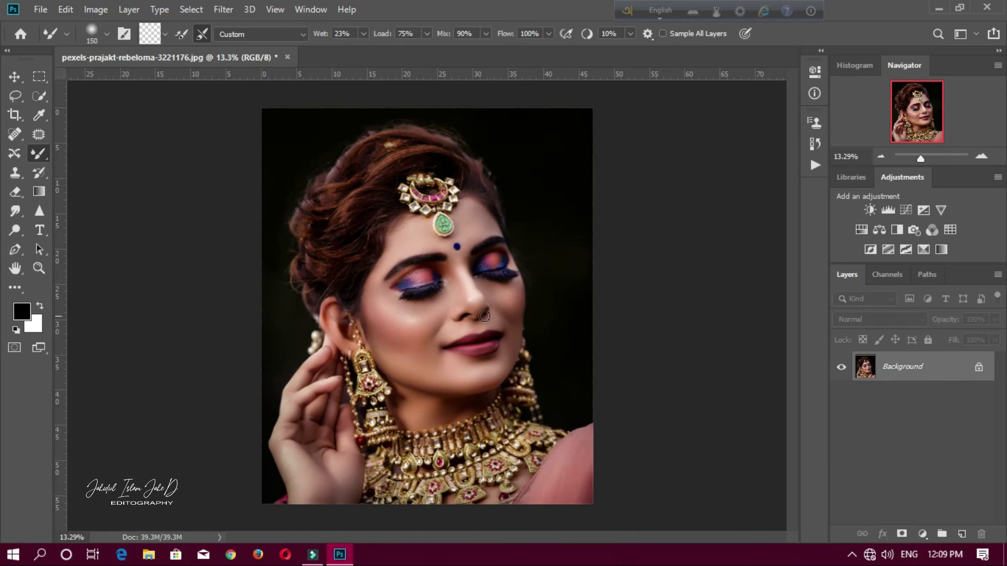
{"action": "scroll", "coordinate": [487, 311], "scroll_direction": "up", "scroll_amount": 4}
{"action": "scroll", "coordinate": [486, 311], "scroll_direction": "up", "scroll_amount": 2}
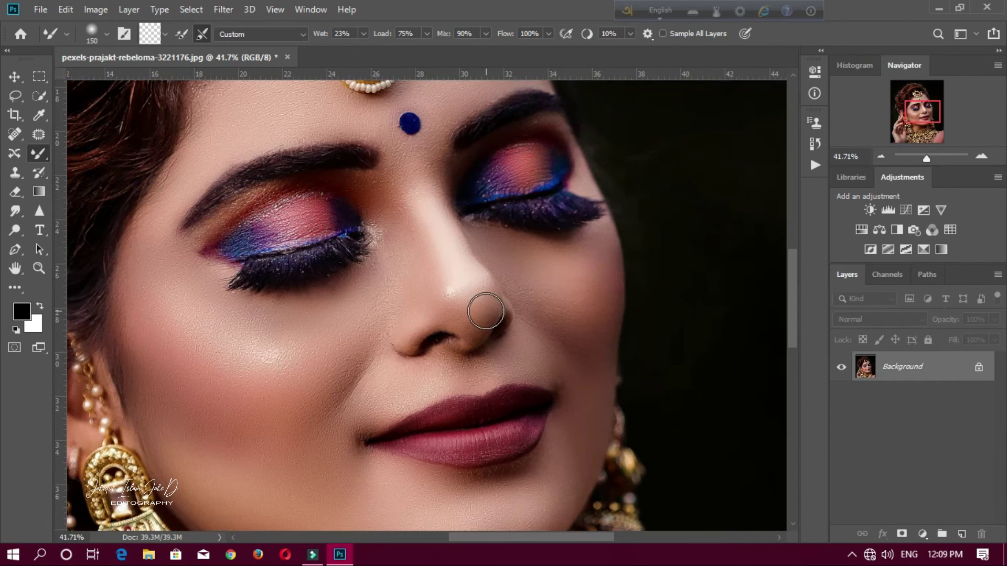
{"action": "scroll", "coordinate": [486, 311], "scroll_direction": "down", "scroll_amount": 5}
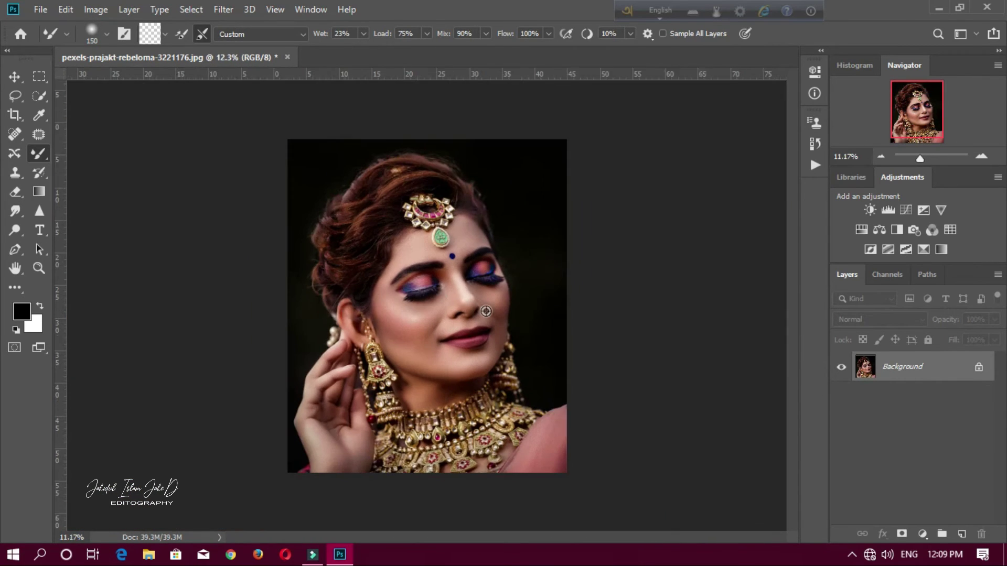
{"action": "scroll", "coordinate": [358, 364], "scroll_direction": "up", "scroll_amount": 3}
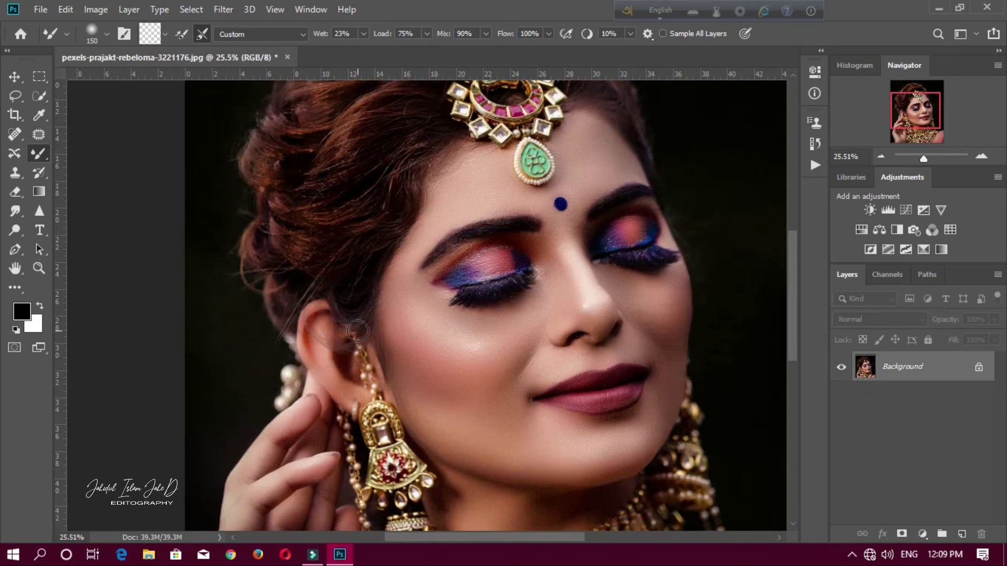
{"action": "scroll", "coordinate": [468, 303], "scroll_direction": "down", "scroll_amount": 2}
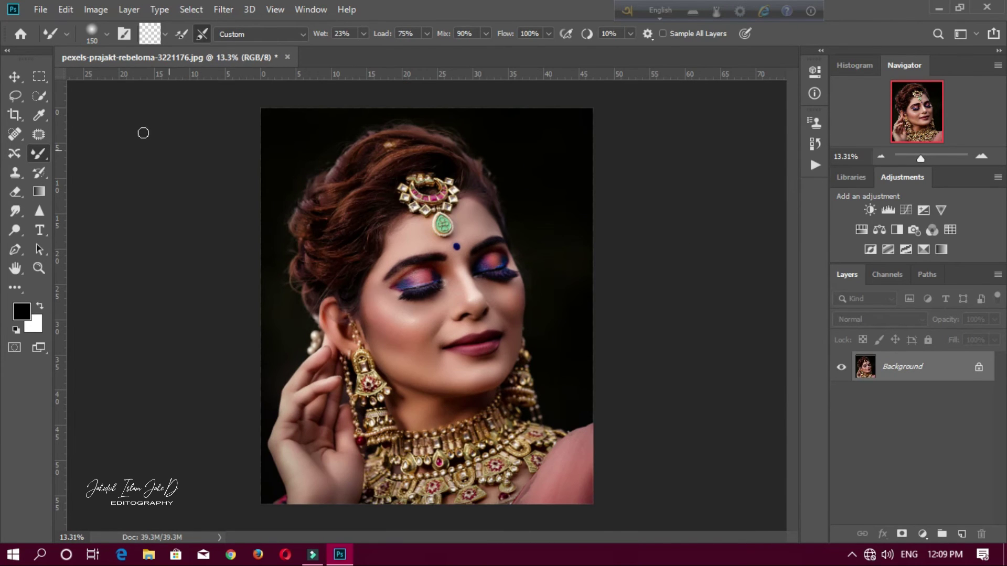
{"action": "left_click", "coordinate": [39, 6]}
{"action": "left_click", "coordinate": [39, 6]}
{"action": "left_click", "coordinate": [42, 9]}
{"action": "left_click", "coordinate": [42, 10]}
Add a new empty layer above the Background and switch to the regular Brush tool.
{"action": "left_click", "coordinate": [962, 534]}
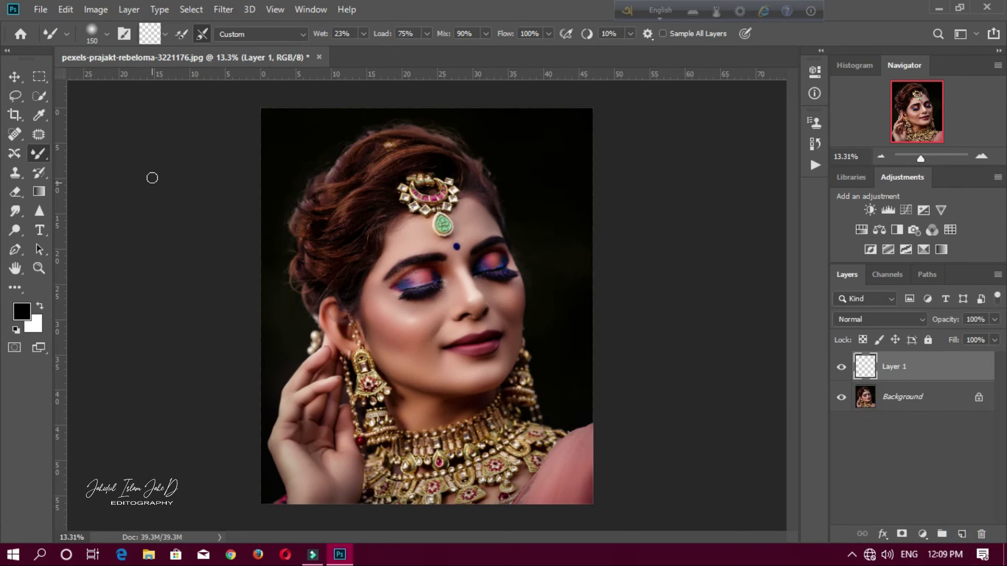
{"action": "right_click", "coordinate": [38, 154]}
{"action": "left_click", "coordinate": [79, 153]}
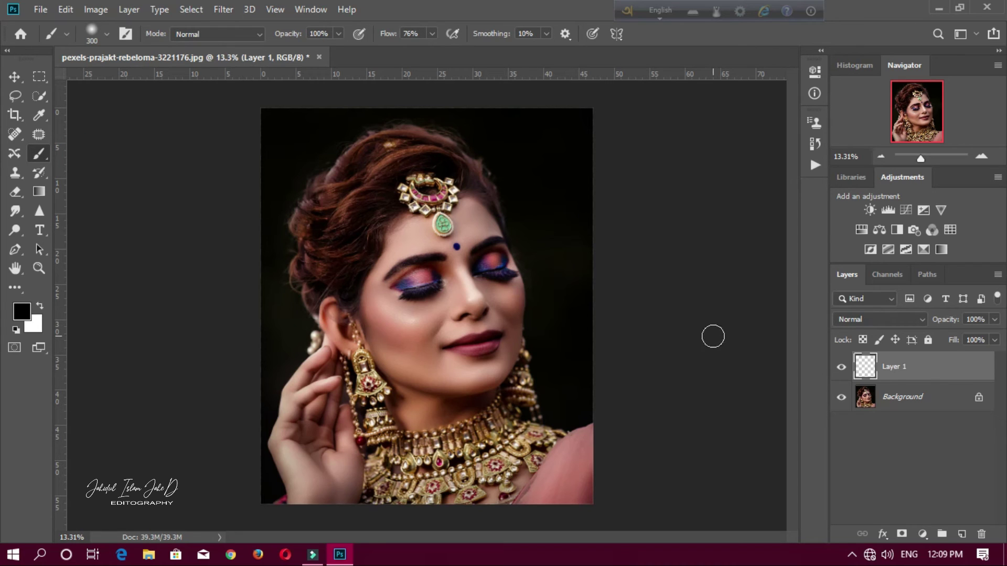
Set the foreground color to orange #f88102 and paint one soft size 800 spot on the dark backdrop beside the forehead.
{"action": "left_click", "coordinate": [21, 311]}
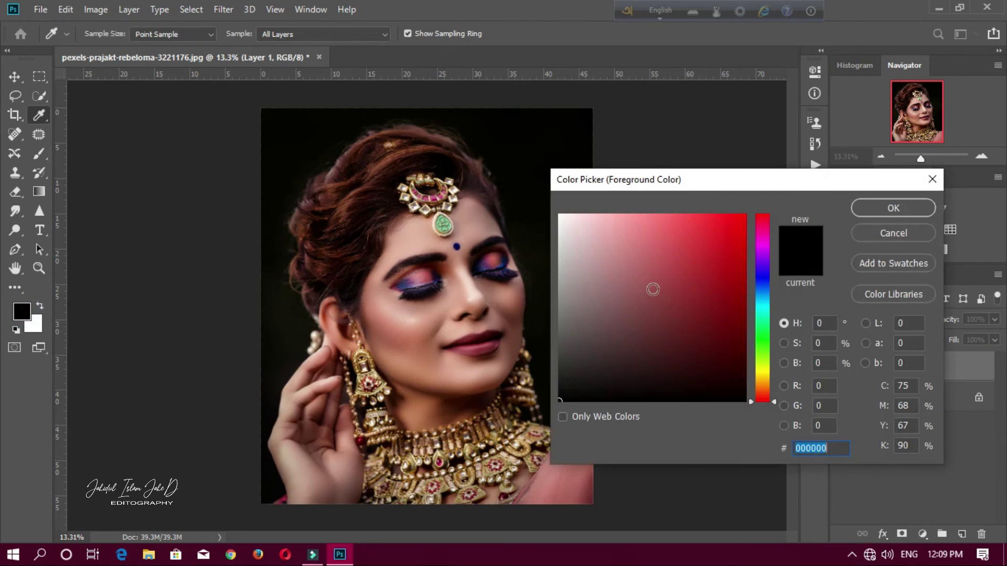
{"action": "left_click_drag", "start_coordinate": [759, 359], "coordinate": [760, 386]}
{"action": "mouse_move", "coordinate": [728, 249]}
{"action": "left_mouse_down"}
{"action": "mouse_move", "coordinate": [716, 214]}
{"action": "mouse_move", "coordinate": [830, 231]}
{"action": "left_mouse_up"}
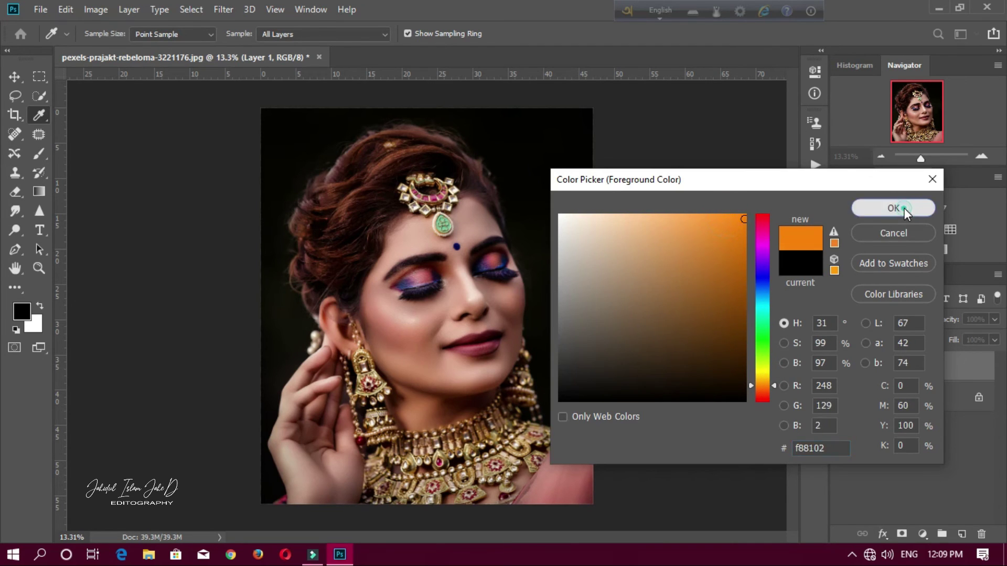
{"action": "left_click", "coordinate": [904, 209]}
{"action": "key", "text": "bracketright"}
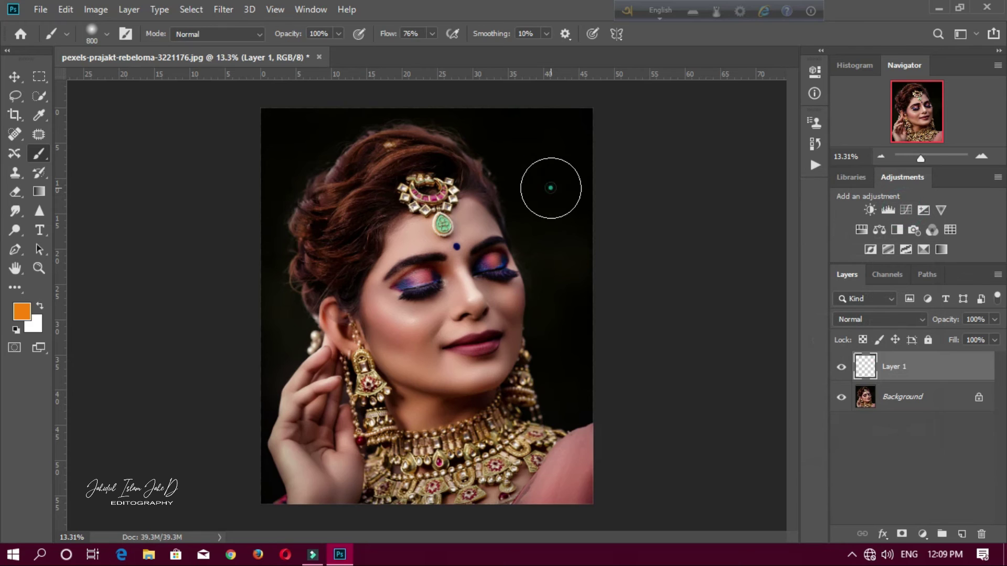
{"action": "left_click", "coordinate": [551, 188]}
Apply a Gaussian Blur with a 2.5 pixel radius to the orange glow layer and set its blend mode to Screen.
{"action": "left_click", "coordinate": [222, 10]}
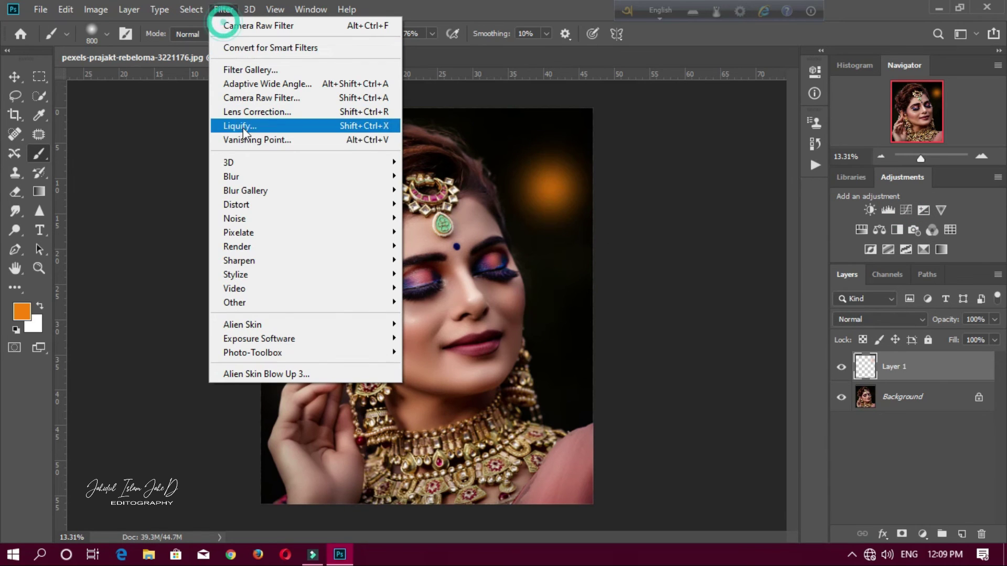
{"action": "mouse_move", "coordinate": [293, 176]}
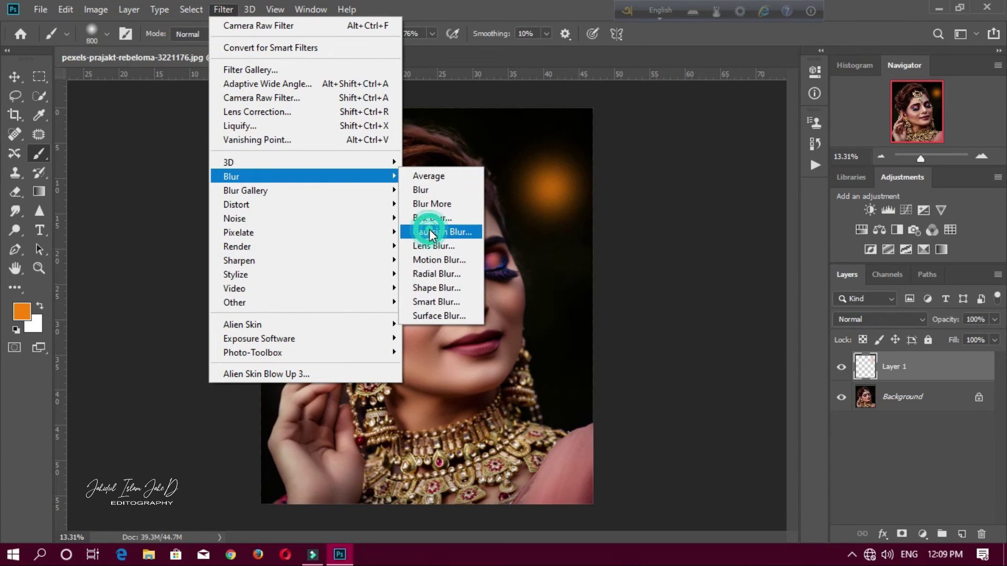
{"action": "left_click", "coordinate": [430, 233]}
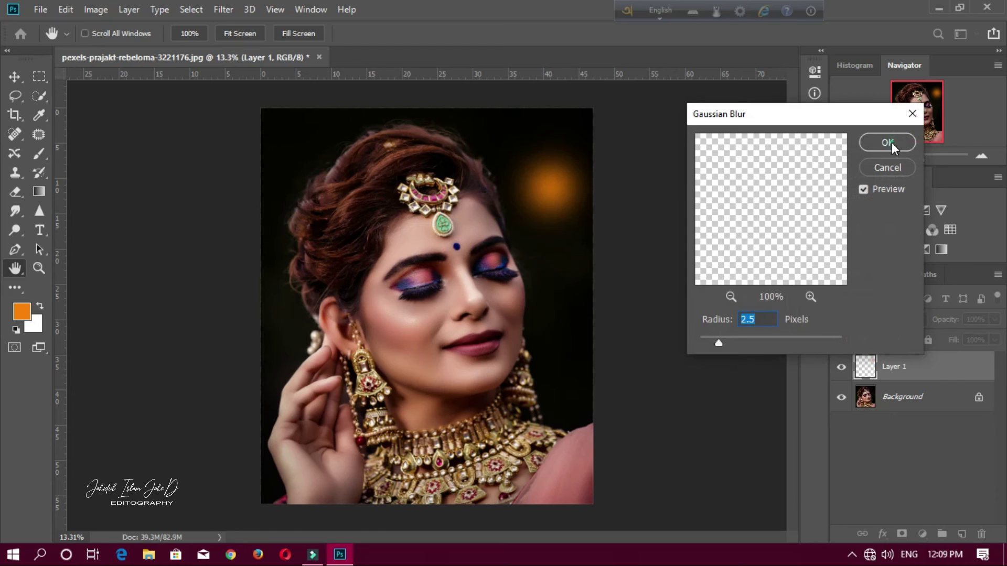
{"action": "left_click", "coordinate": [887, 142]}
{"action": "left_click", "coordinate": [858, 317]}
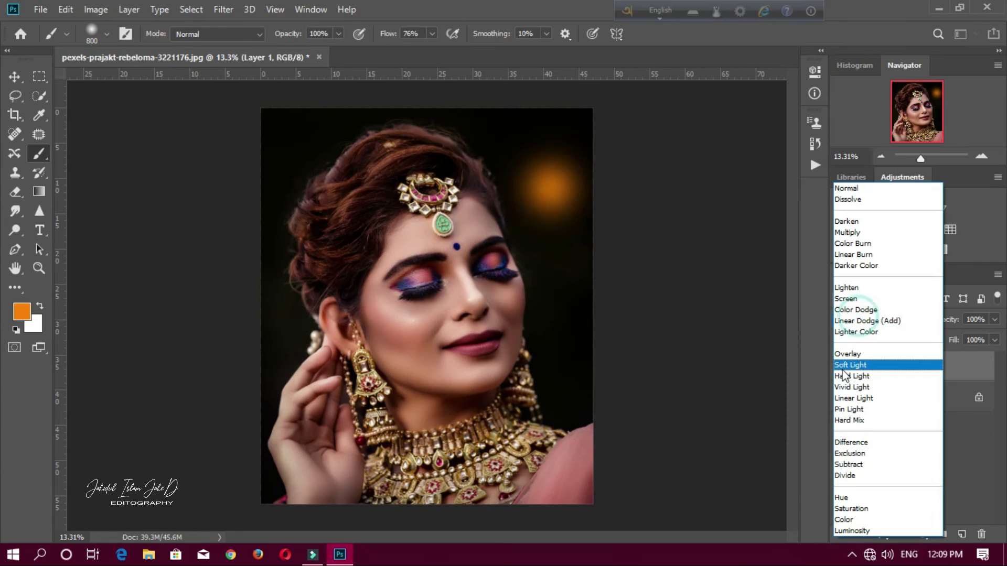
{"action": "left_click", "coordinate": [847, 298]}
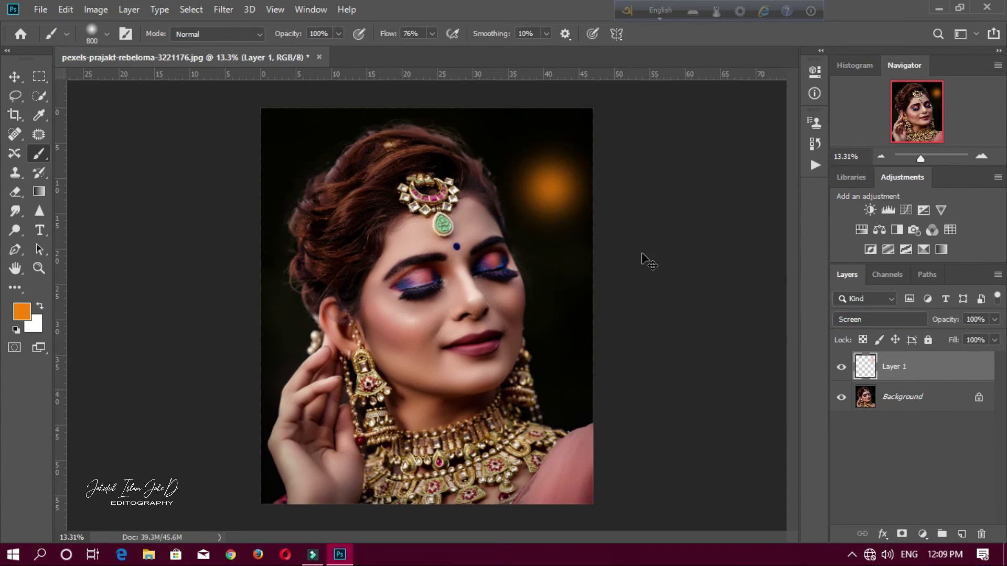
Scale the orange glow proportionally to about 602% and move it over the portrait's upper-left corner behind the hair.
{"action": "key", "text": "ctrl+t"}
{"action": "left_click_drag", "start_coordinate": [596, 254], "coordinate": [923, 482]}
{"action": "key", "text": "ctrl+minus"}
{"action": "key", "text": "ctrl+minus"}
{"action": "left_click_drag", "start_coordinate": [517, 285], "coordinate": [614, 274]}
{"action": "left_click_drag", "start_coordinate": [646, 355], "coordinate": [423, 291]}
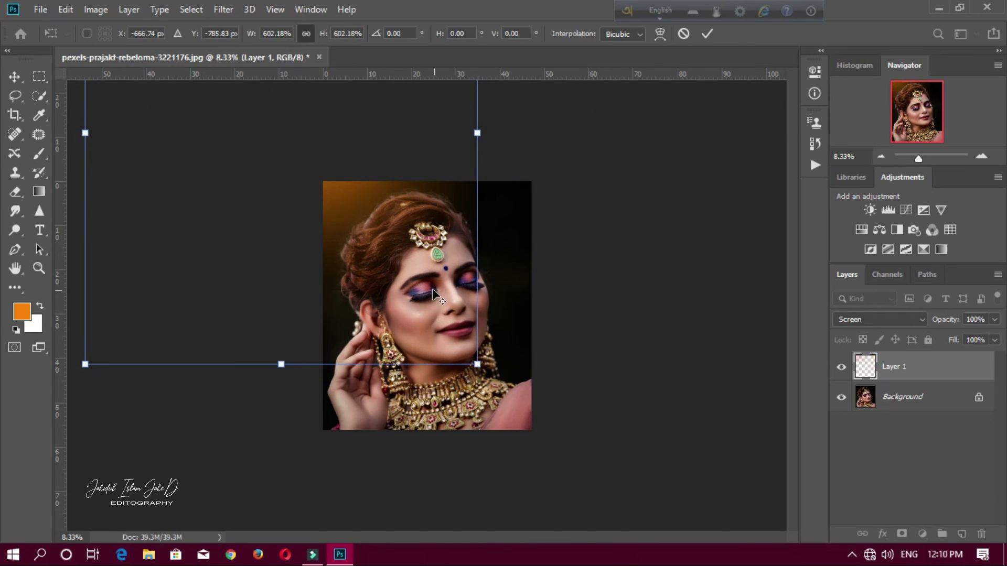
{"action": "scroll", "coordinate": [432, 290], "scroll_direction": "up", "scroll_amount": 1}
{"action": "left_click", "coordinate": [706, 34]}
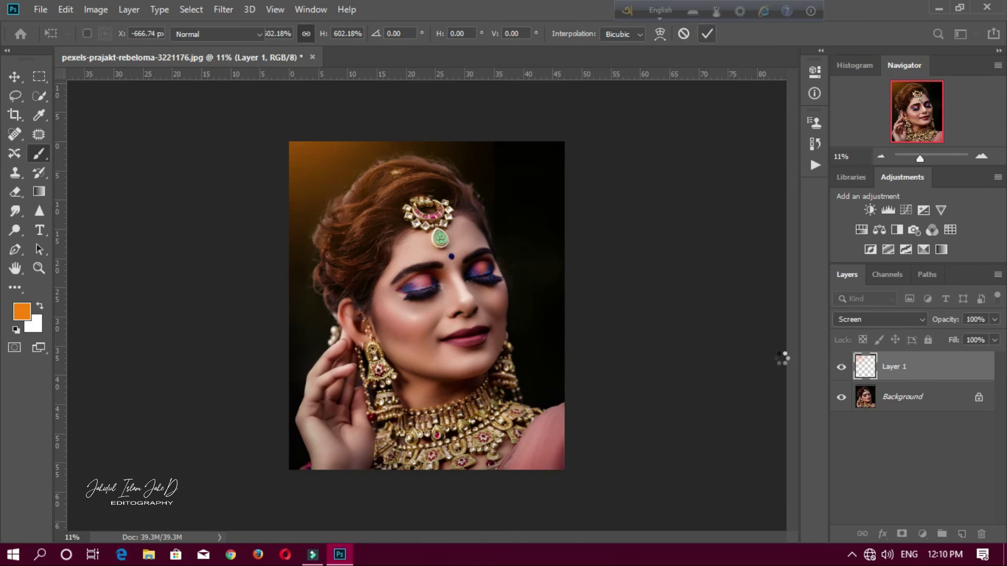
{"action": "key", "text": "b"}
Lower the glow layer's opacity to 87% and merge the visible layers.
{"action": "left_click", "coordinate": [992, 340]}
{"action": "left_click", "coordinate": [994, 319]}
{"action": "left_click_drag", "start_coordinate": [995, 336], "coordinate": [987, 336]}
{"action": "scroll", "coordinate": [601, 268], "scroll_direction": "down", "scroll_amount": 2}
{"action": "scroll", "coordinate": [600, 268], "scroll_direction": "up", "scroll_amount": 1}
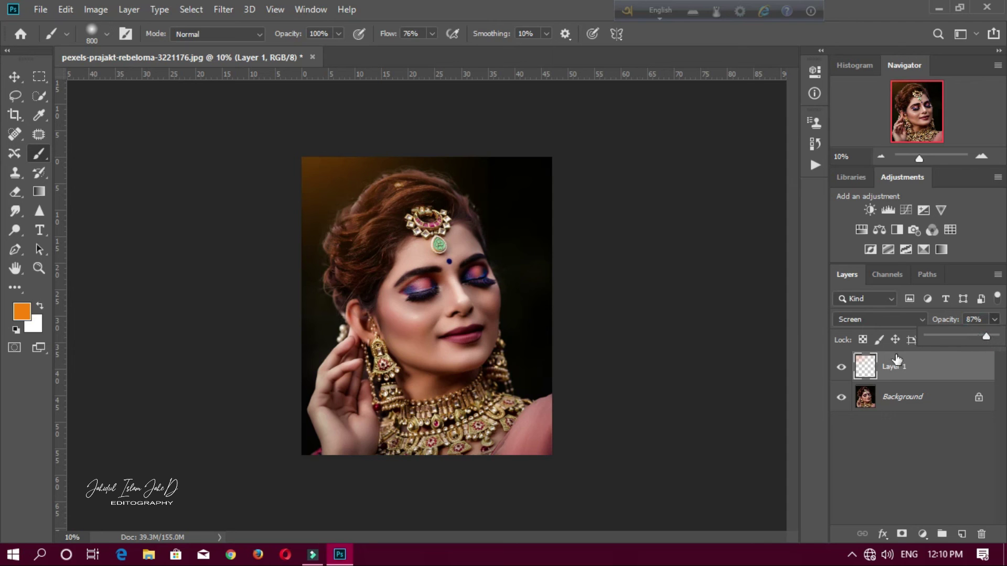
{"action": "right_click", "coordinate": [903, 374]}
{"action": "left_click", "coordinate": [742, 454]}
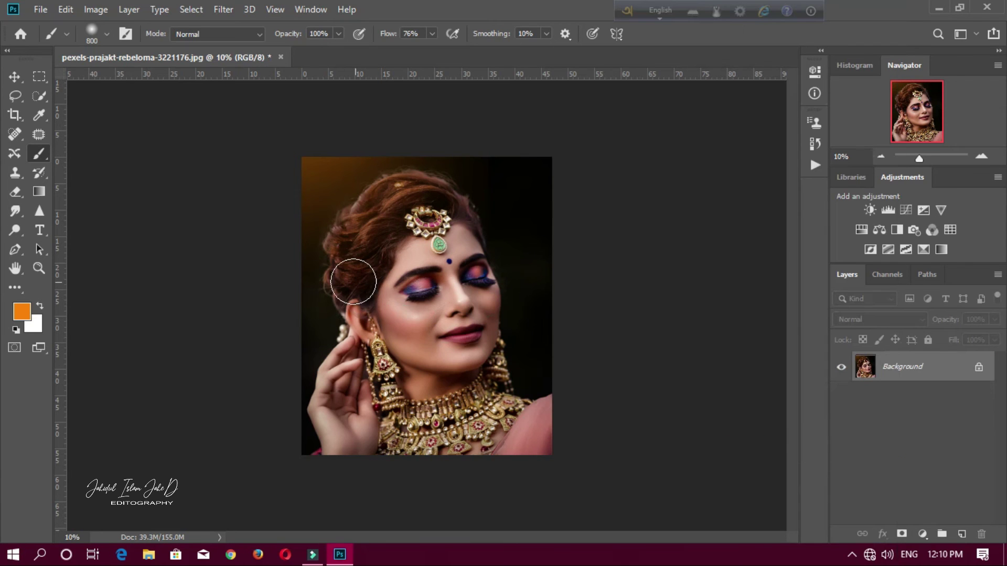
{"action": "scroll", "coordinate": [357, 274], "scroll_direction": "up", "scroll_amount": 2}
{"action": "scroll", "coordinate": [356, 275], "scroll_direction": "up", "scroll_amount": 1}
{"action": "scroll", "coordinate": [365, 280], "scroll_direction": "down", "scroll_amount": 3}
{"action": "scroll", "coordinate": [365, 280], "scroll_direction": "up", "scroll_amount": 3}
{"action": "scroll", "coordinate": [366, 281], "scroll_direction": "down", "scroll_amount": 2}
{"action": "scroll", "coordinate": [367, 281], "scroll_direction": "up", "scroll_amount": 1}
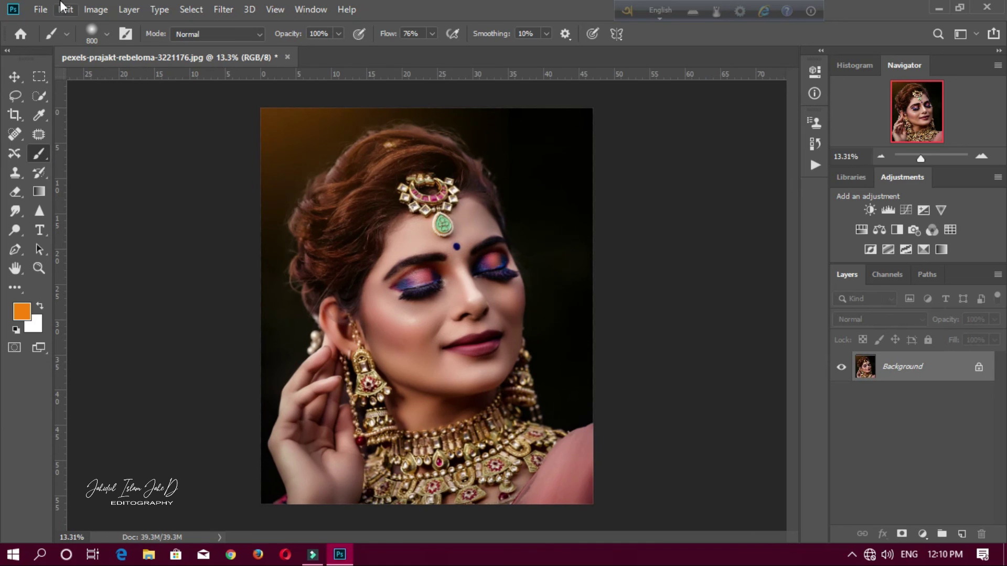
{"action": "left_click", "coordinate": [39, 9]}
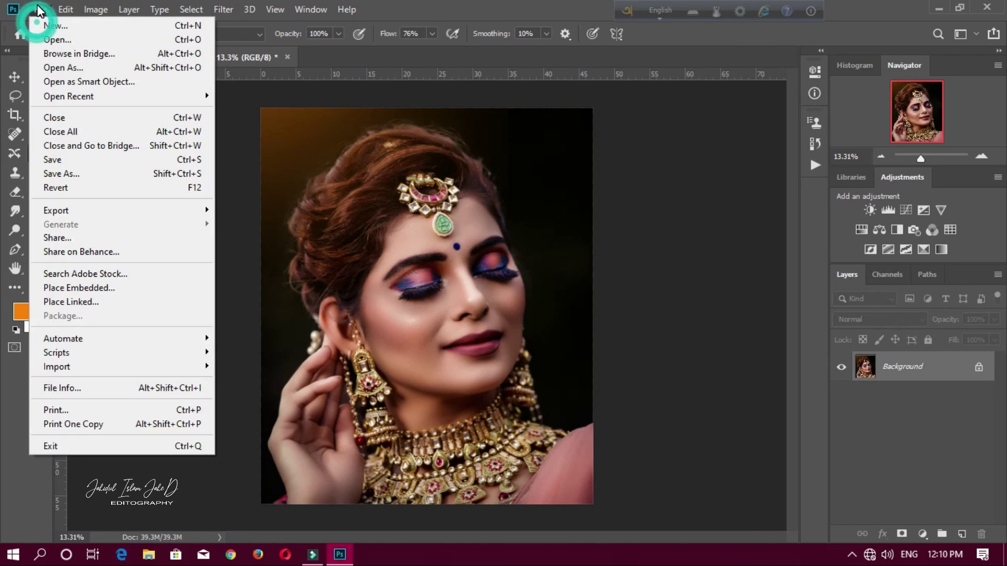
{"action": "left_click", "coordinate": [39, 10]}
Convert the locked Background into a regular layer named Layer 0 with Normal mode and 100% opacity.
{"action": "left_click", "coordinate": [65, 9]}
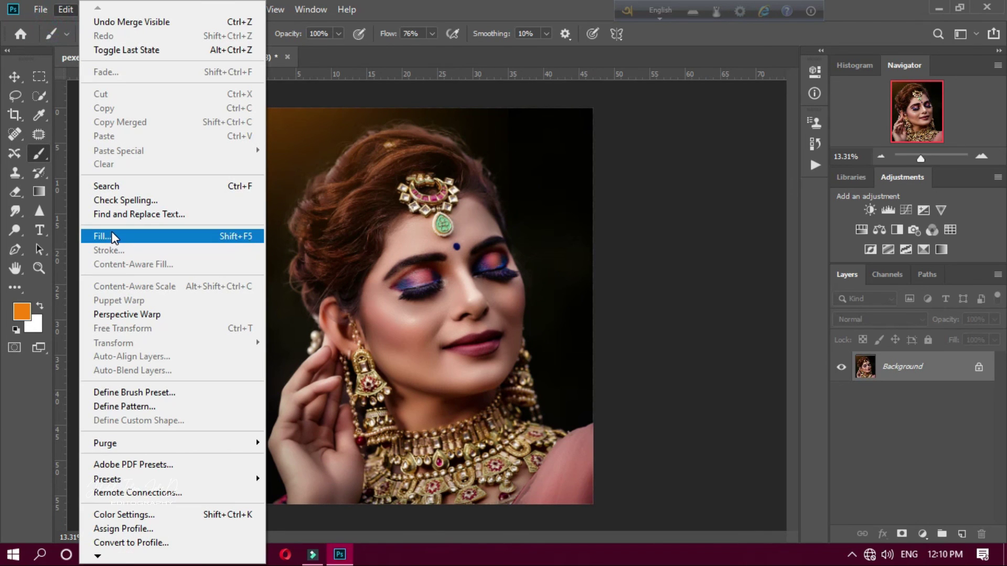
{"action": "left_click", "coordinate": [951, 369]}
{"action": "double_click", "coordinate": [951, 370]}
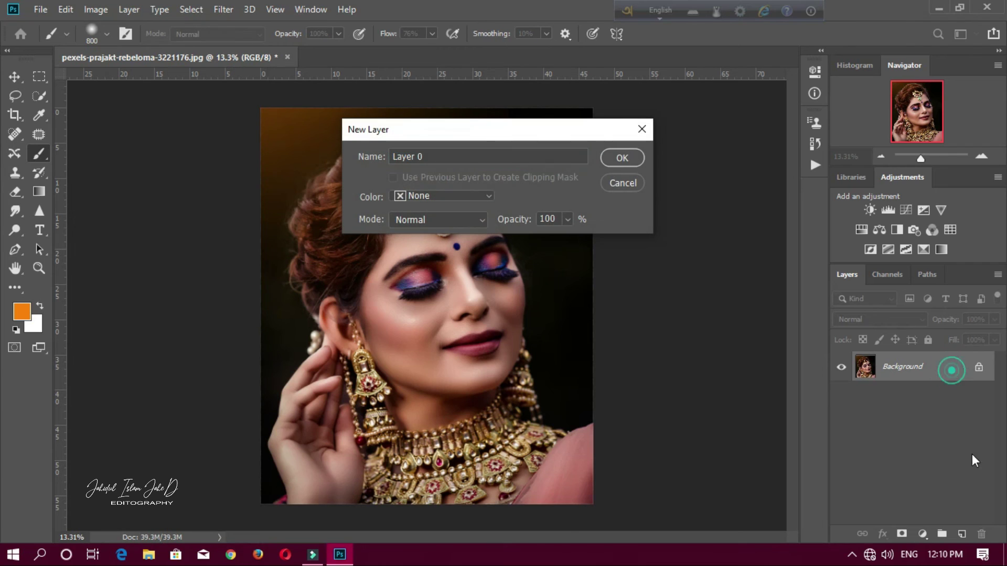
{"action": "left_click", "coordinate": [614, 158]}
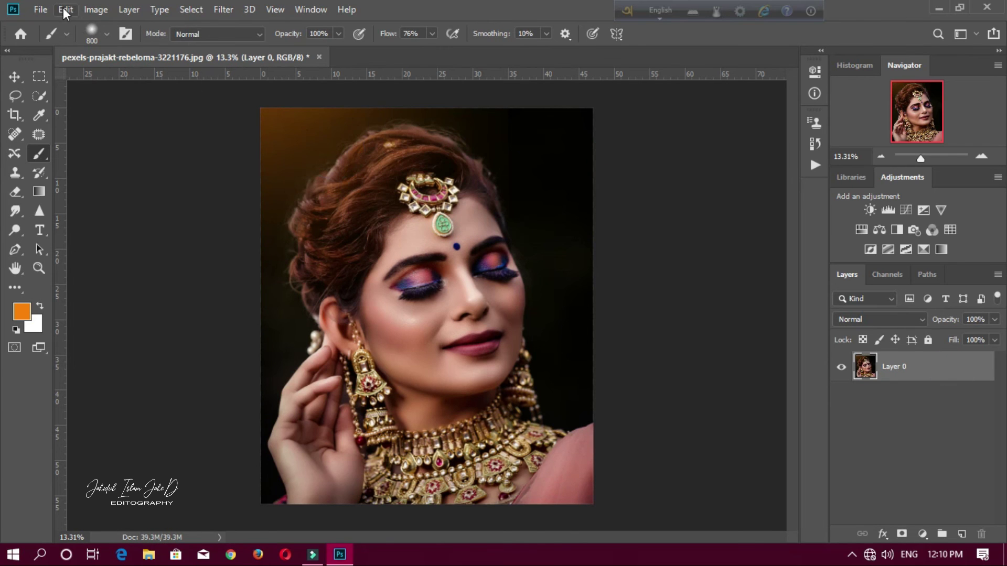
Add a white #ffffff stroke 12 px wide, centered on the edge of the portrait layer, at 100% opacity.
{"action": "left_click", "coordinate": [66, 9]}
{"action": "left_click", "coordinate": [105, 249]}
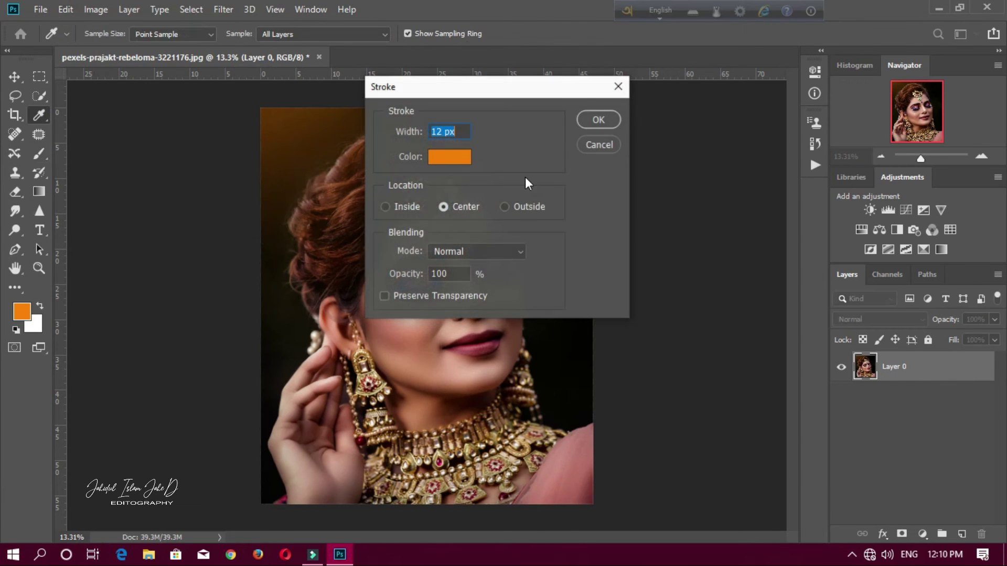
{"action": "left_click", "coordinate": [445, 159]}
{"action": "type", "text": "ffffff"}
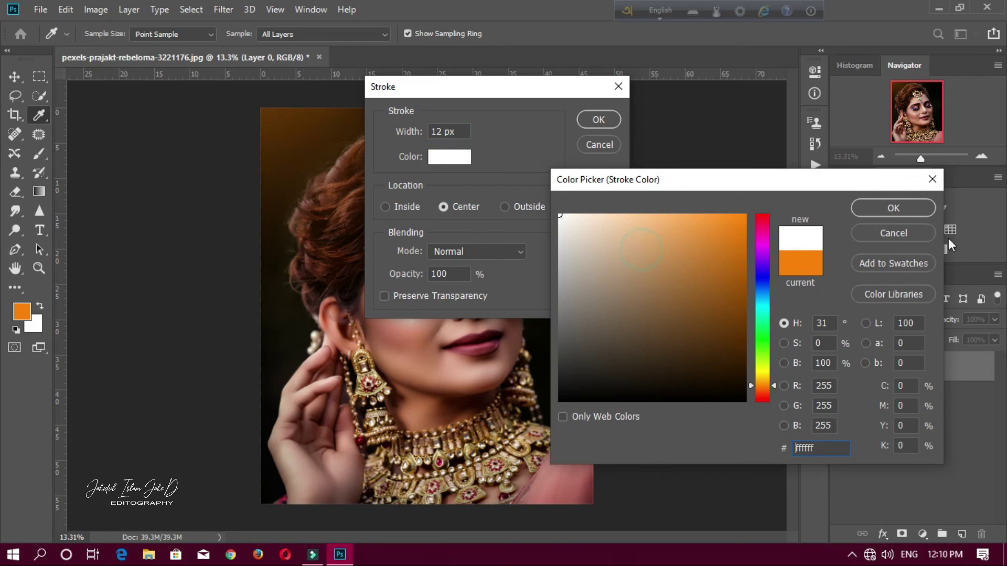
{"action": "left_click", "coordinate": [893, 208]}
{"action": "left_click", "coordinate": [598, 119]}
{"action": "key", "text": "b"}
Inspect the retouched face, eye makeup and new image border up close and at full view.
{"action": "scroll", "coordinate": [546, 171], "scroll_direction": "up", "scroll_amount": 2}
{"action": "scroll", "coordinate": [559, 171], "scroll_direction": "up", "scroll_amount": 1}
{"action": "scroll", "coordinate": [559, 171], "scroll_direction": "down", "scroll_amount": 2}
{"action": "scroll", "coordinate": [559, 170], "scroll_direction": "up", "scroll_amount": 1}
{"action": "scroll", "coordinate": [559, 171], "scroll_direction": "down", "scroll_amount": 1}
{"action": "scroll", "coordinate": [559, 171], "scroll_direction": "up", "scroll_amount": 6}
{"action": "scroll", "coordinate": [483, 265], "scroll_direction": "down", "scroll_amount": 4}
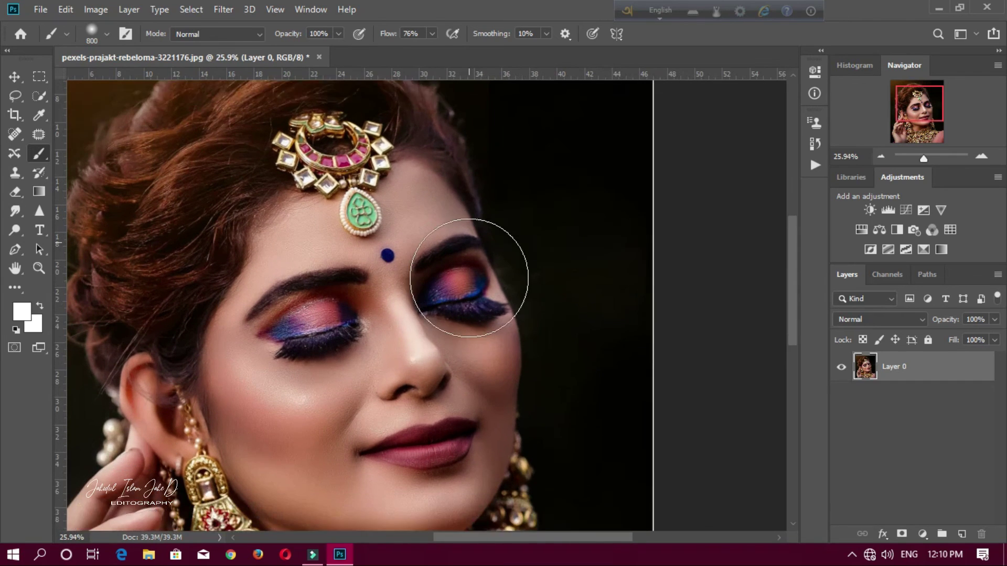
{"action": "scroll", "coordinate": [330, 307], "scroll_direction": "up", "scroll_amount": 3}
{"action": "scroll", "coordinate": [370, 297], "scroll_direction": "down", "scroll_amount": 2}
{"action": "scroll", "coordinate": [370, 298], "scroll_direction": "down", "scroll_amount": 4}
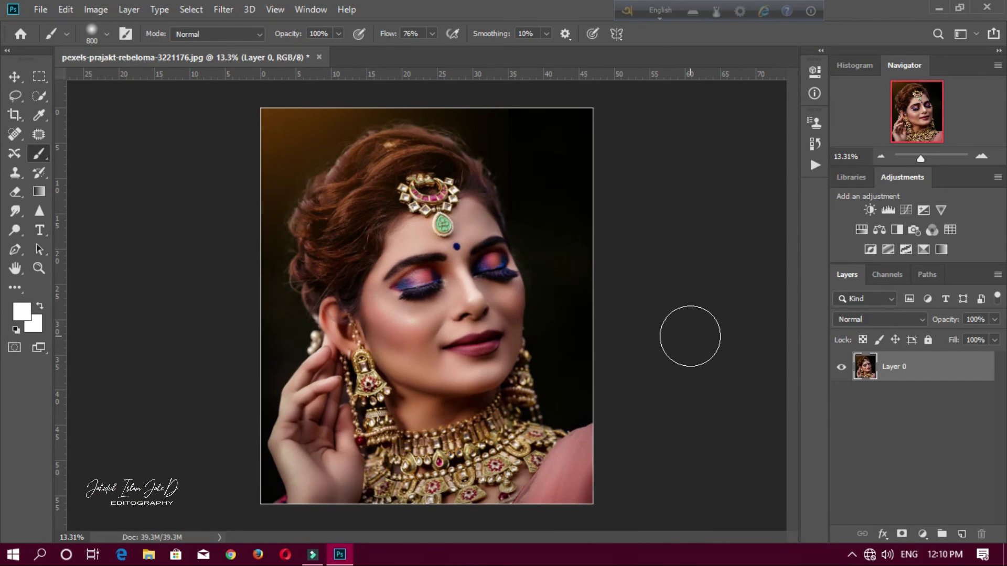
Save the portrait as a progressive JPEG at quality 12 in "a New folder", prefixing the existing file name with "bp".
{"action": "left_click", "coordinate": [42, 9]}
{"action": "left_click", "coordinate": [67, 117]}
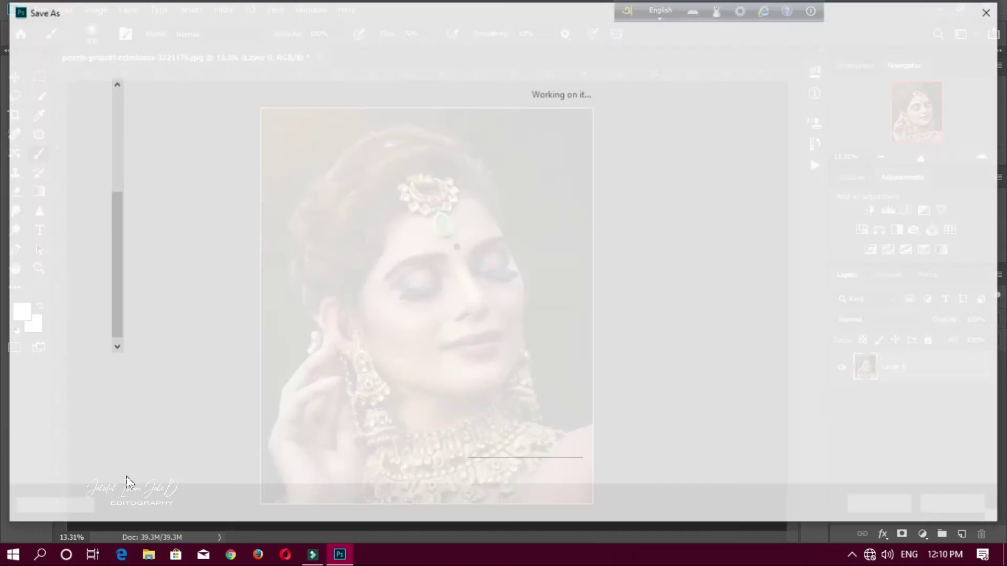
{"action": "left_click", "coordinate": [131, 391]}
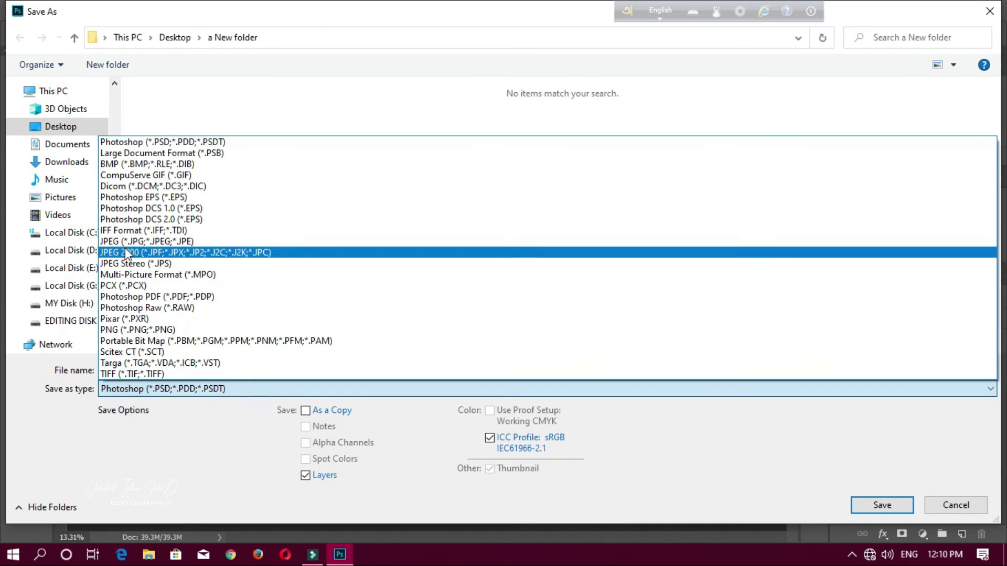
{"action": "left_click", "coordinate": [155, 241]}
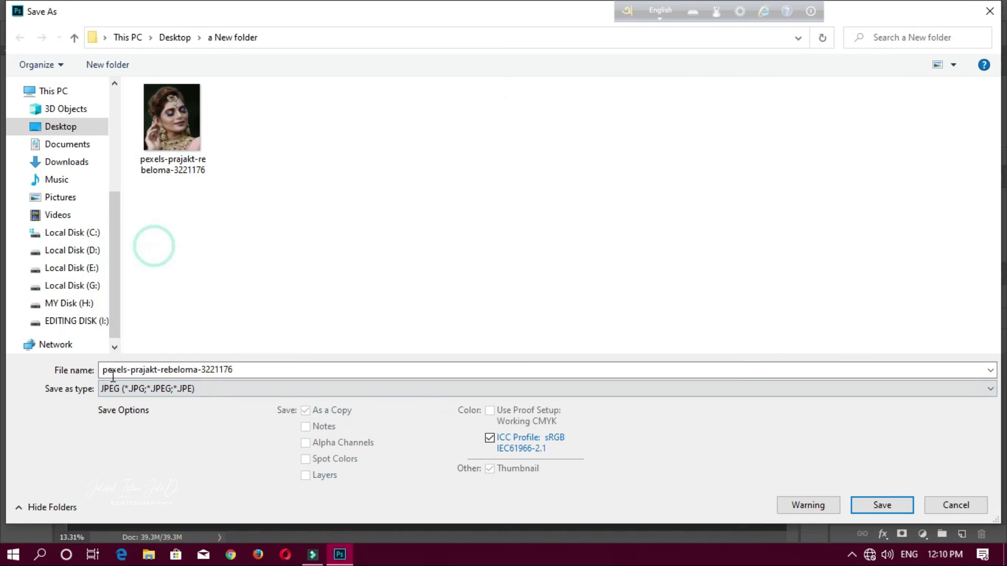
{"action": "left_click", "coordinate": [103, 369]}
{"action": "left_click", "coordinate": [103, 370]}
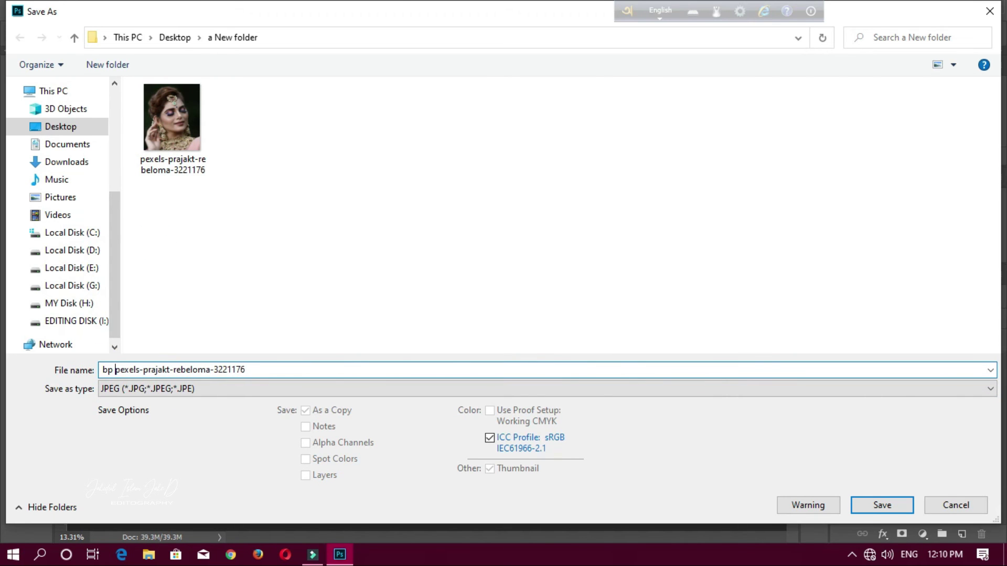
{"action": "type", "text": "bp"}
{"action": "key", "text": "Return"}
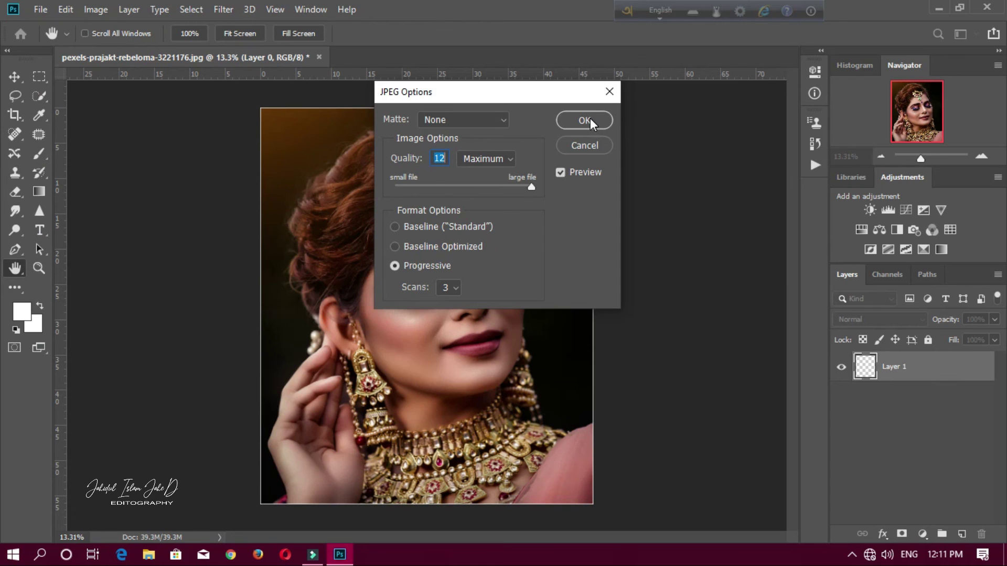
{"action": "left_click", "coordinate": [589, 121]}
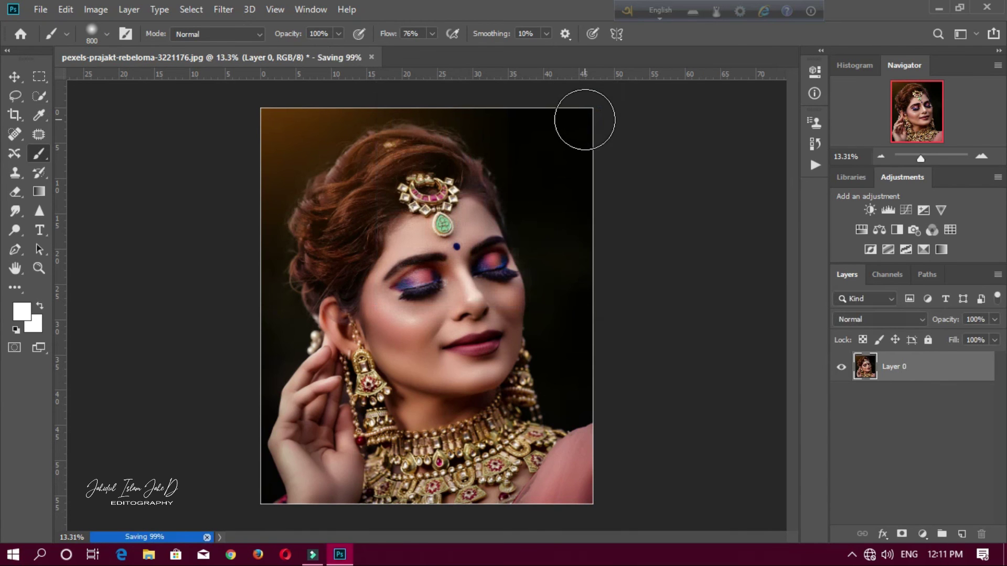
Minimize Photoshop and refresh the Windows desktop.
{"action": "left_click", "coordinate": [937, 8]}
{"action": "right_click", "coordinate": [546, 96]}
{"action": "left_click", "coordinate": [585, 140]}
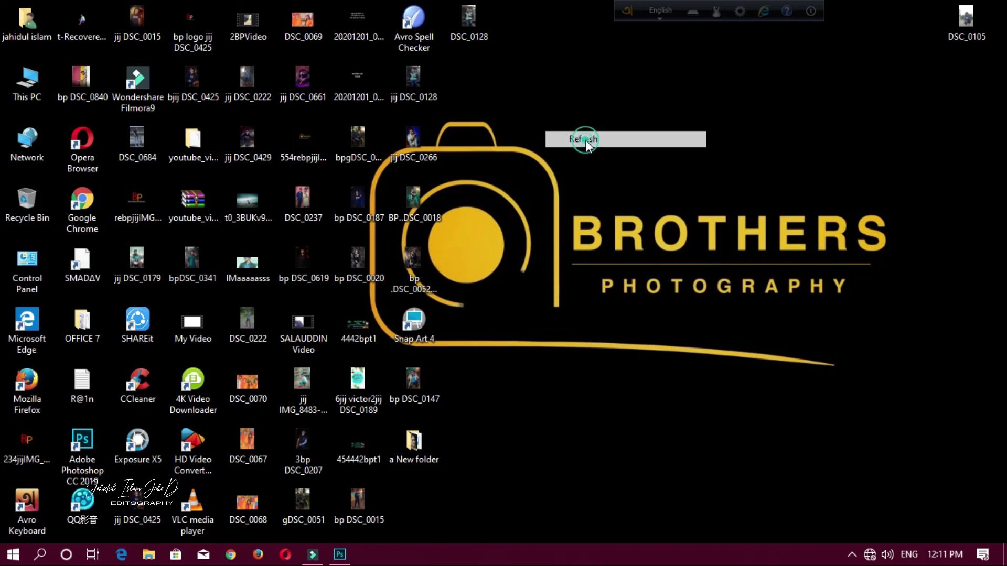